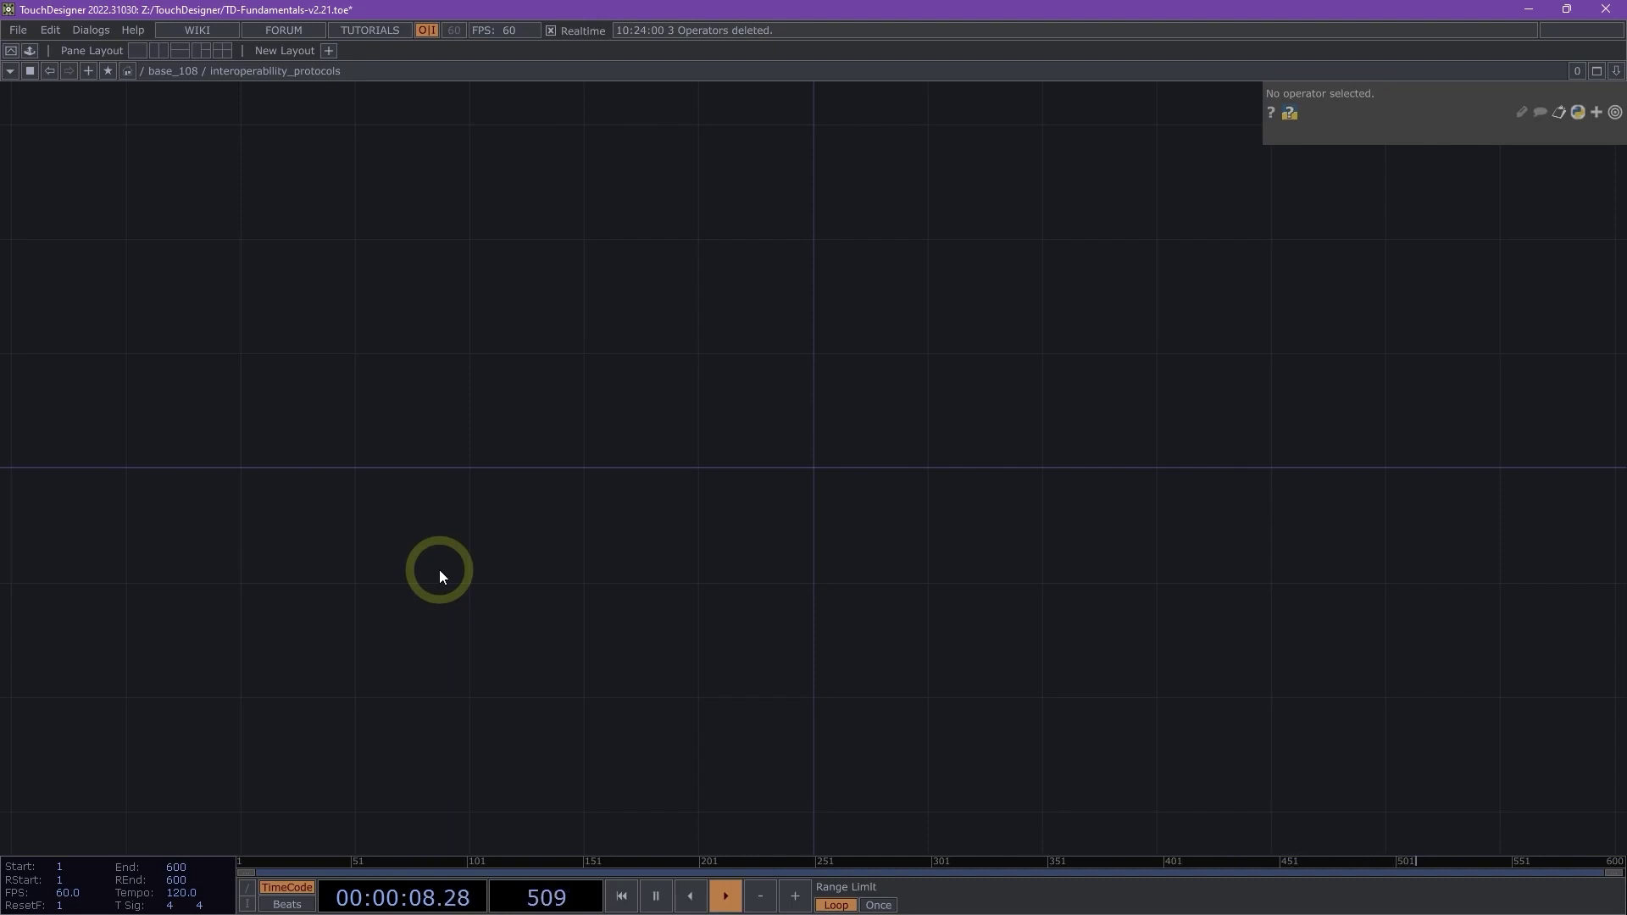
Step: Place an LFO CHOP, lfo1, in a clear area of the empty network
{"action": "left_click_drag", "start_coordinate": [817, 463], "coordinate": [368, 491]}
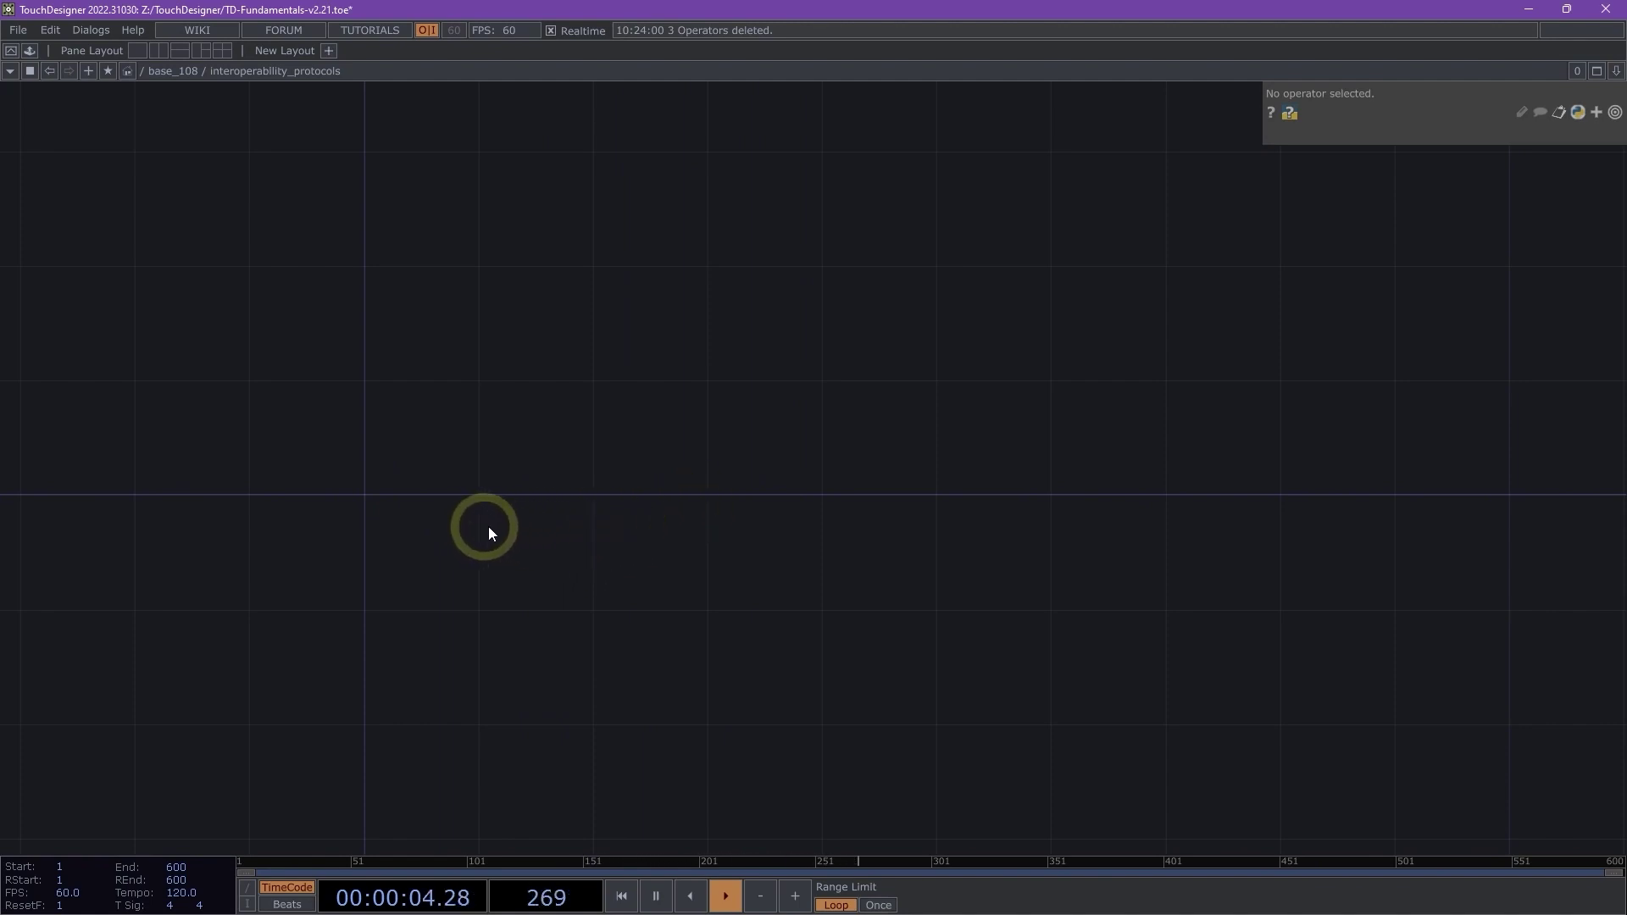
{"action": "left_click_drag", "start_coordinate": [613, 552], "coordinate": [513, 558]}
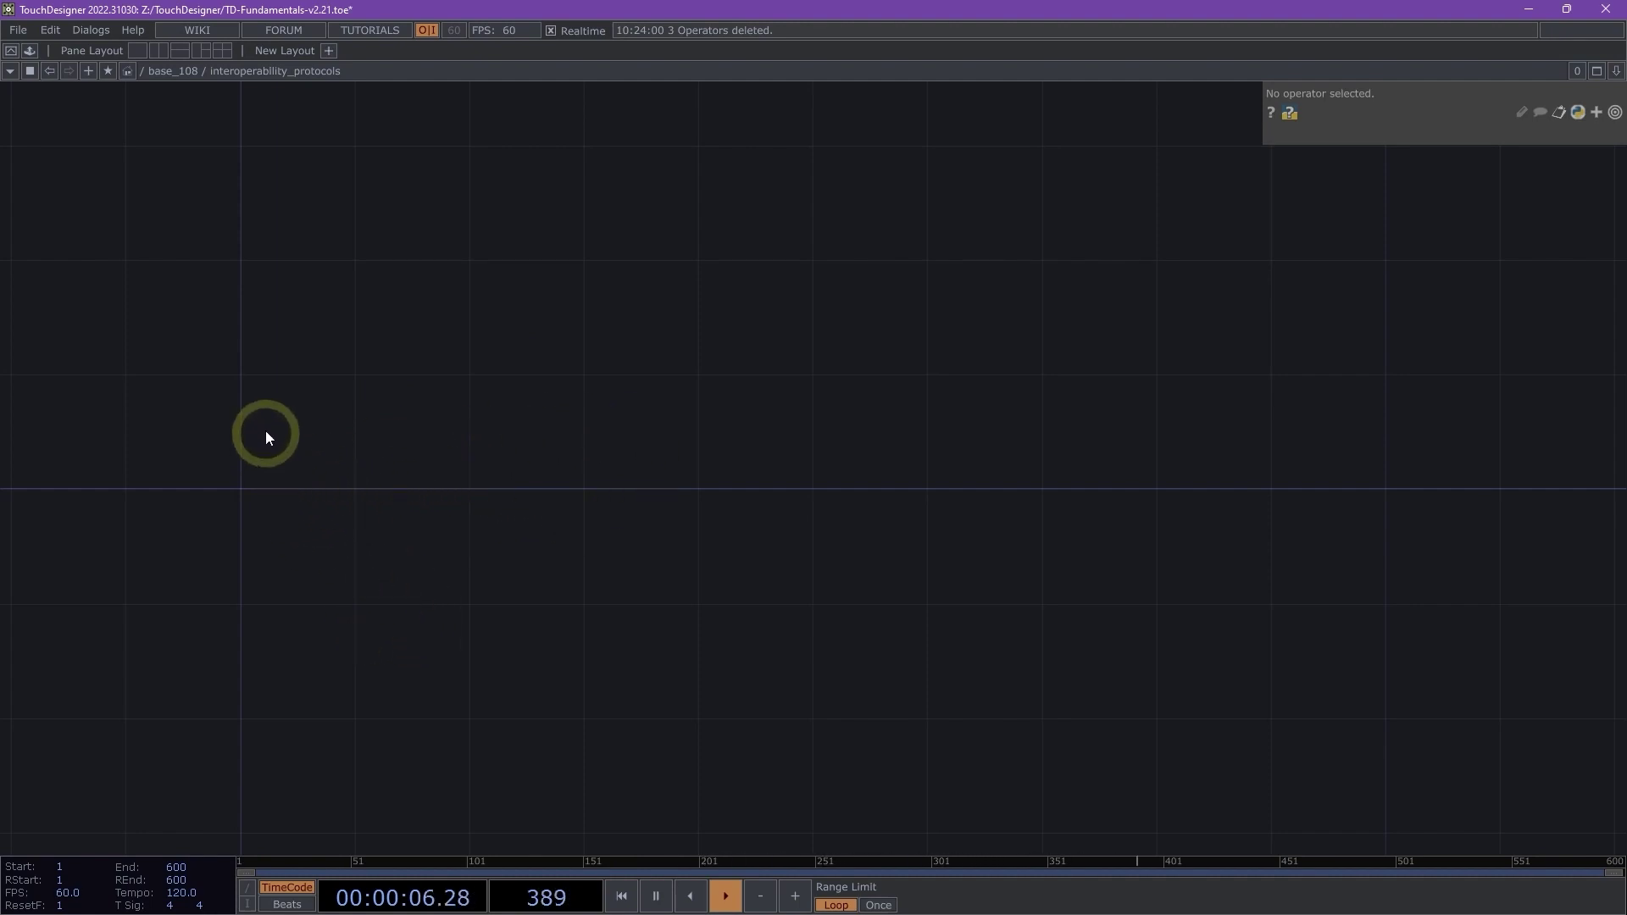
{"action": "left_click_drag", "start_coordinate": [310, 476], "coordinate": [281, 437]}
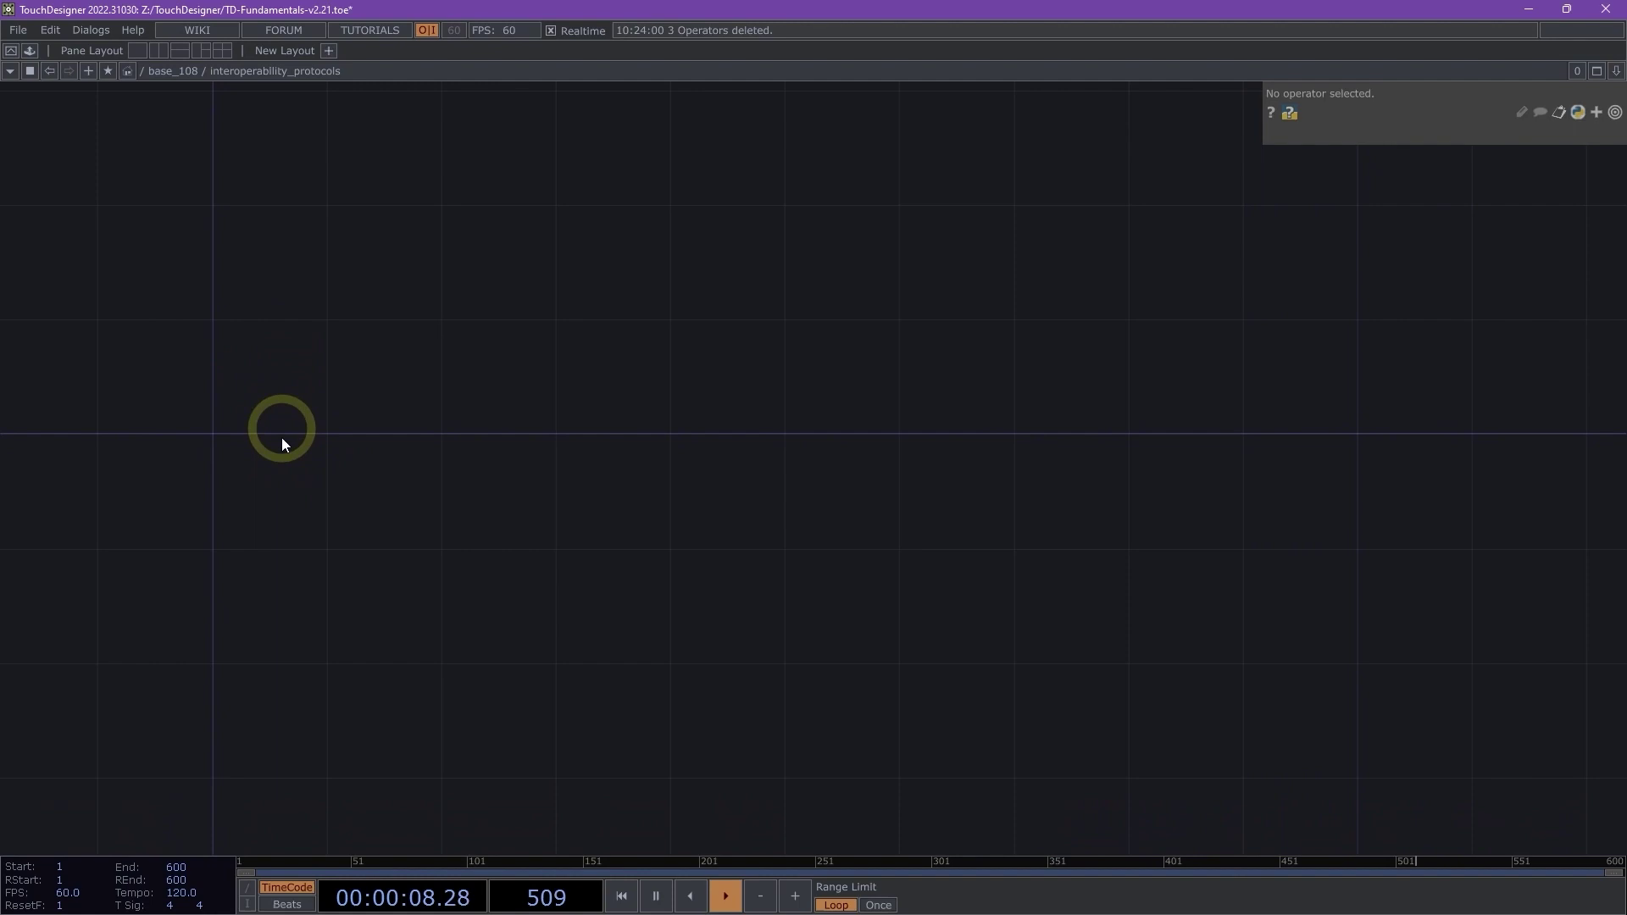
{"action": "key", "text": "Tab"}
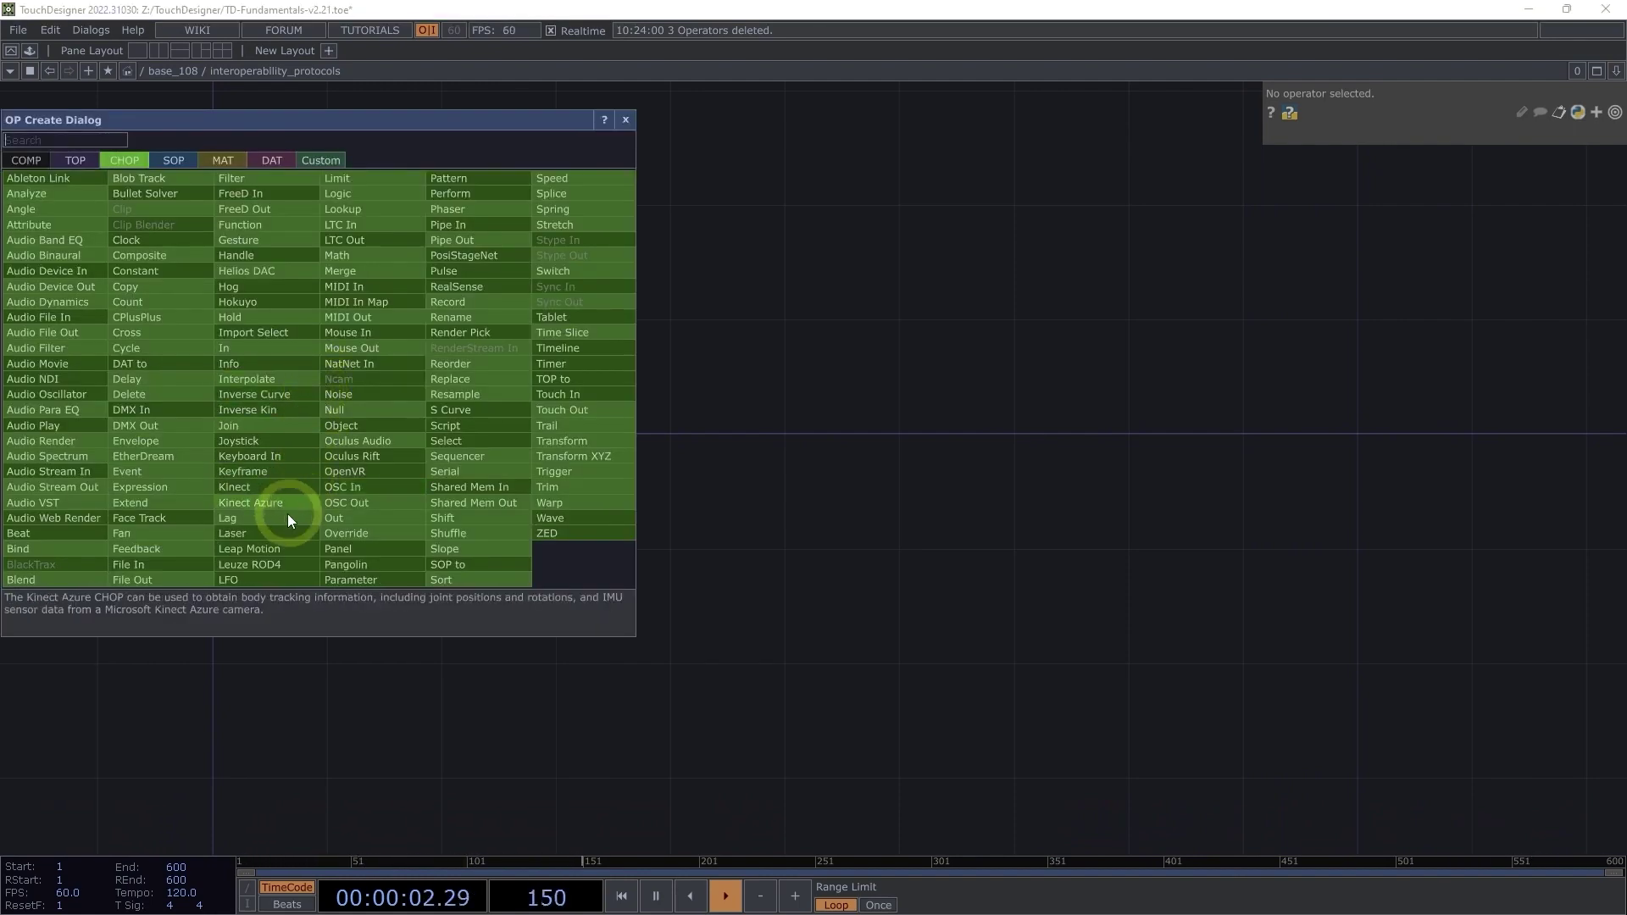
{"action": "left_click", "coordinate": [236, 580]}
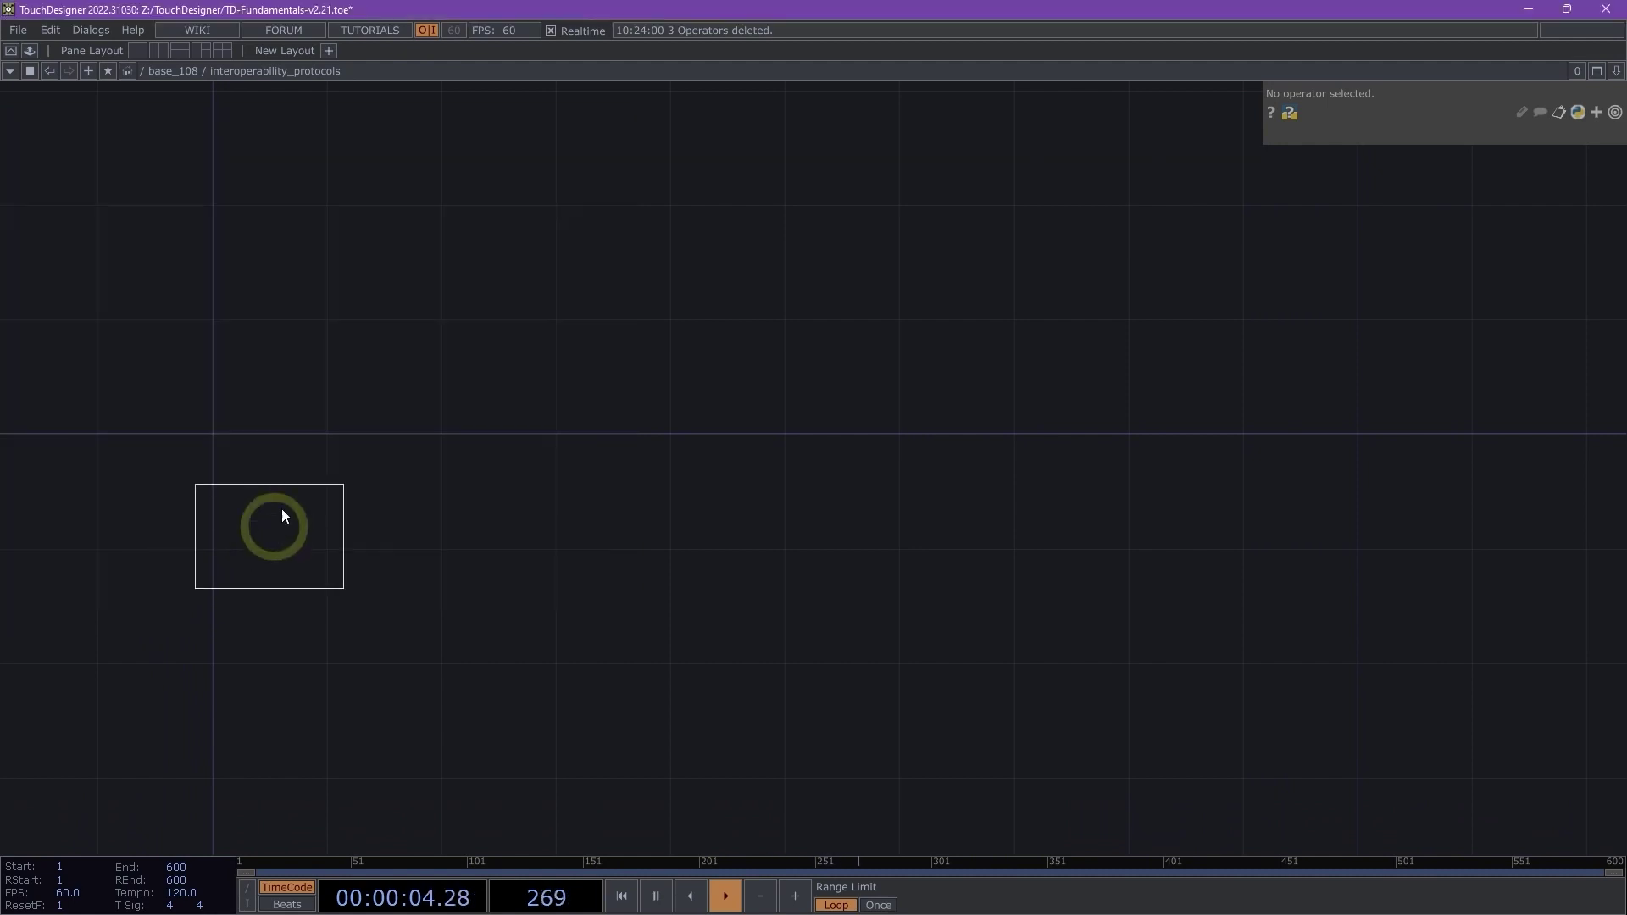
{"action": "left_click", "coordinate": [292, 383]}
{"action": "scroll", "coordinate": [353, 370], "scroll_direction": "up", "scroll_amount": 2}
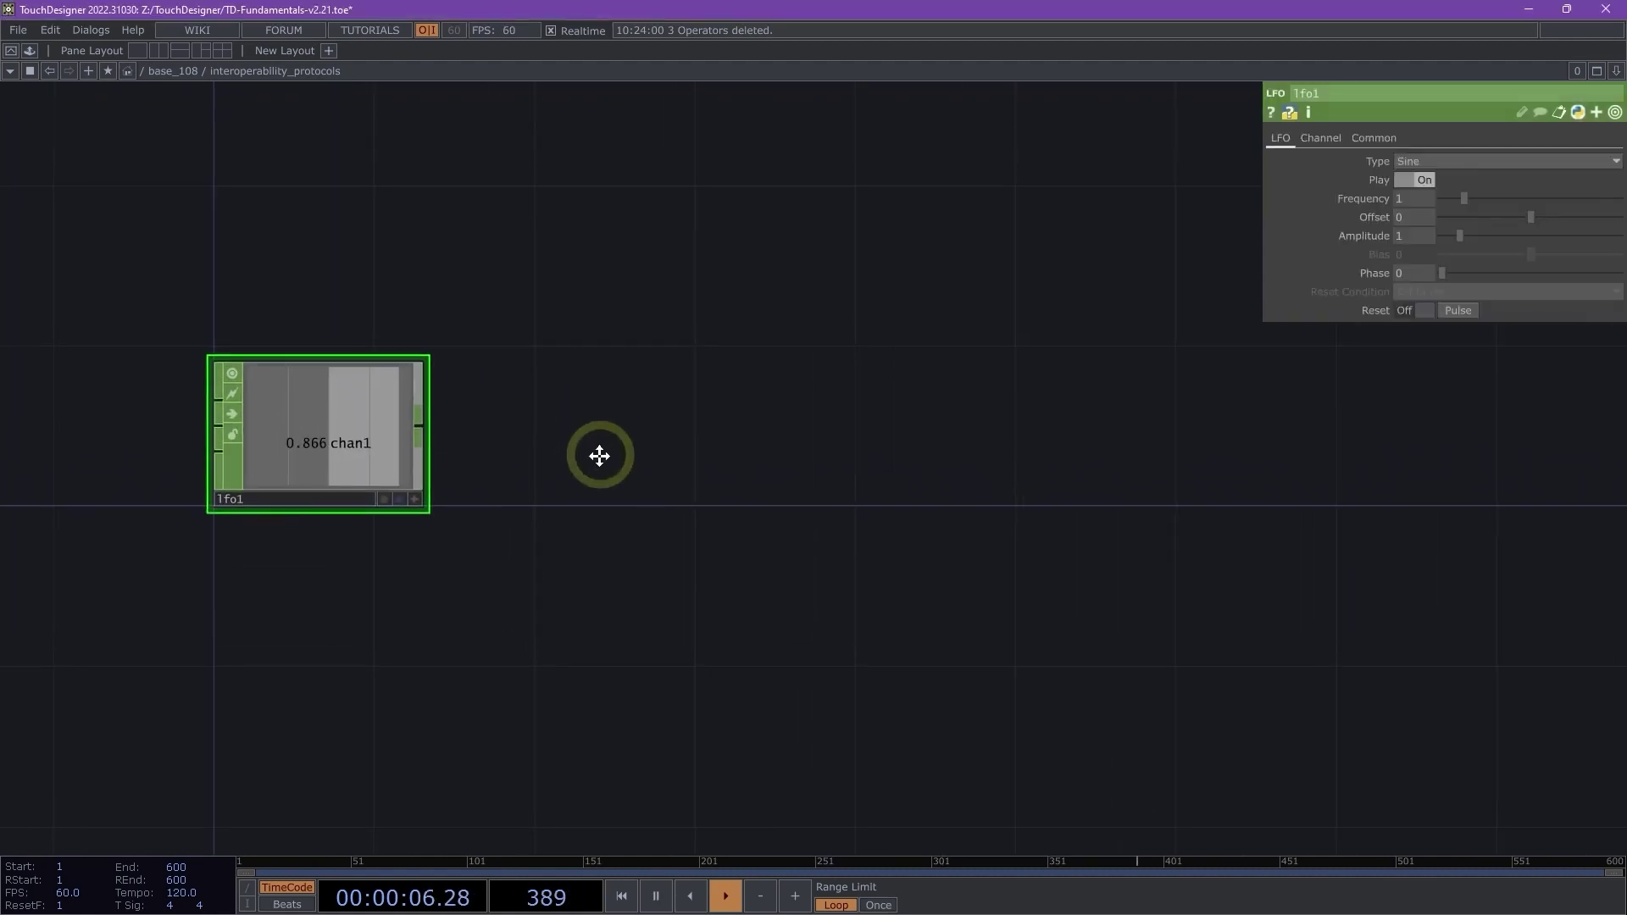
Step: Append an OSC Out CHOP, oscout1, wired from lfo1 and sending to localhost port 10000
{"action": "right_click", "coordinate": [418, 432]}
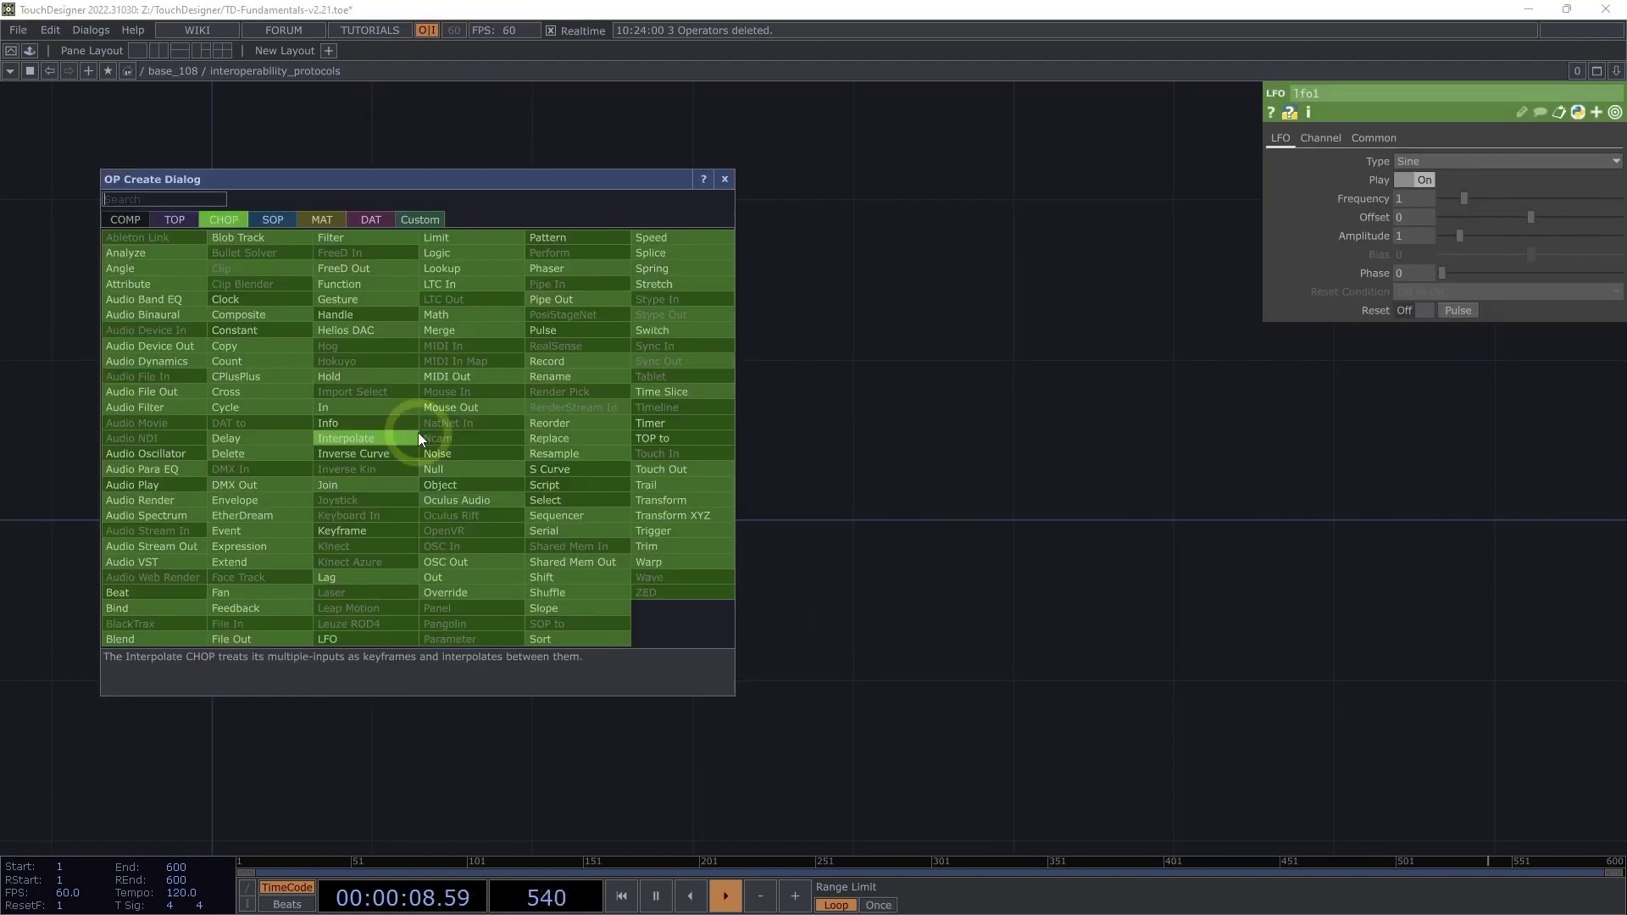
{"action": "left_click", "coordinate": [449, 561]}
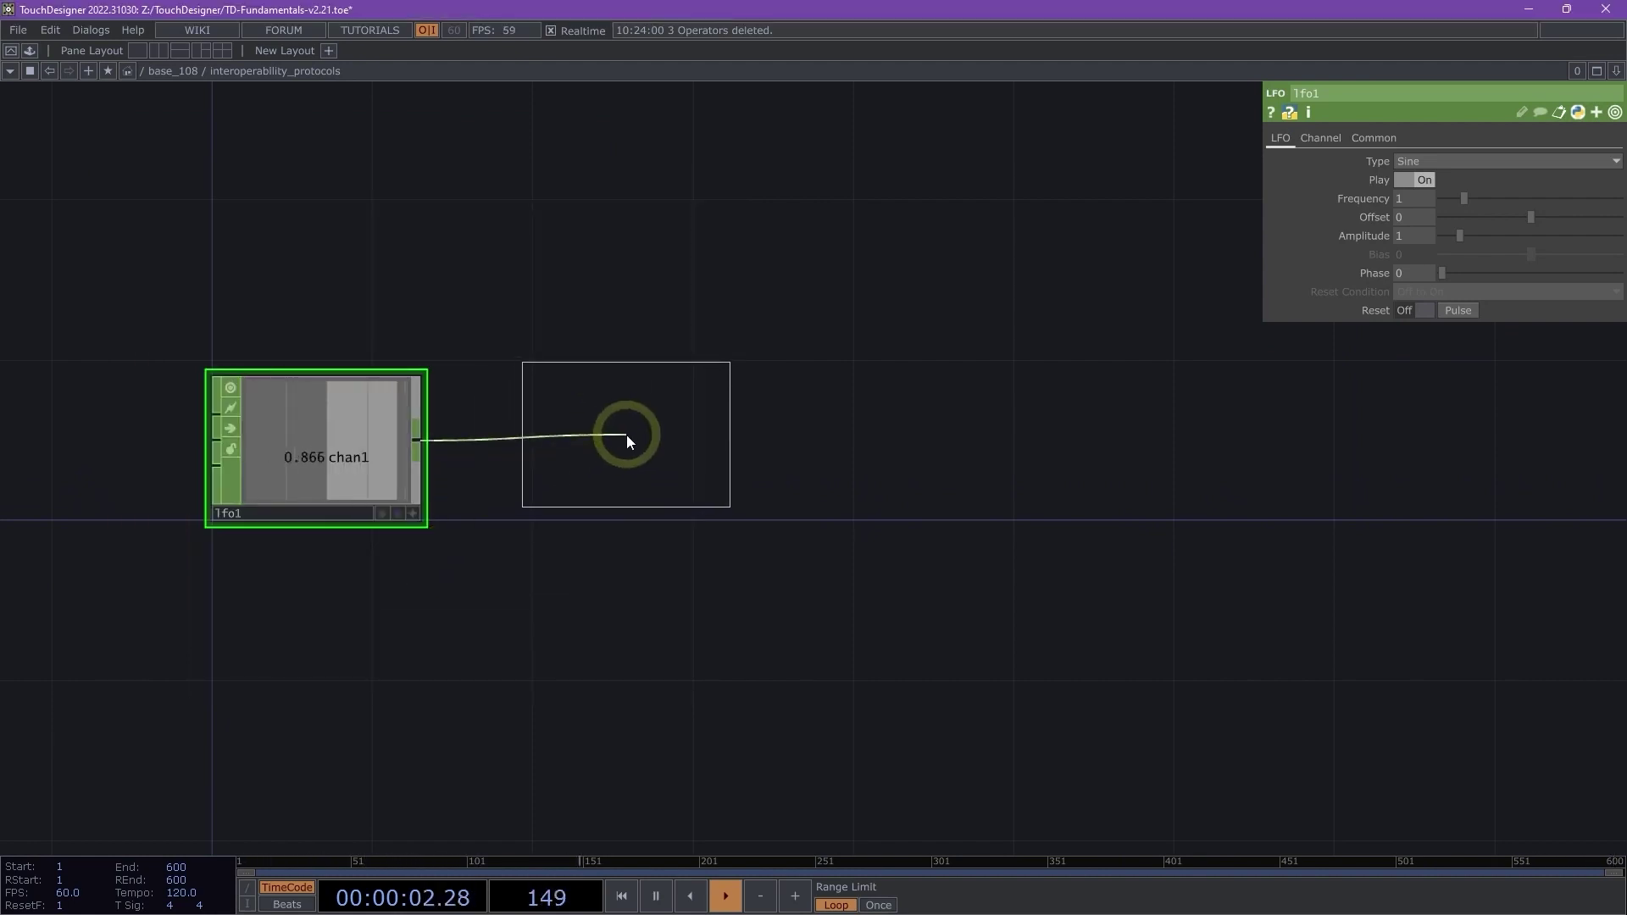
{"action": "left_click", "coordinate": [634, 446]}
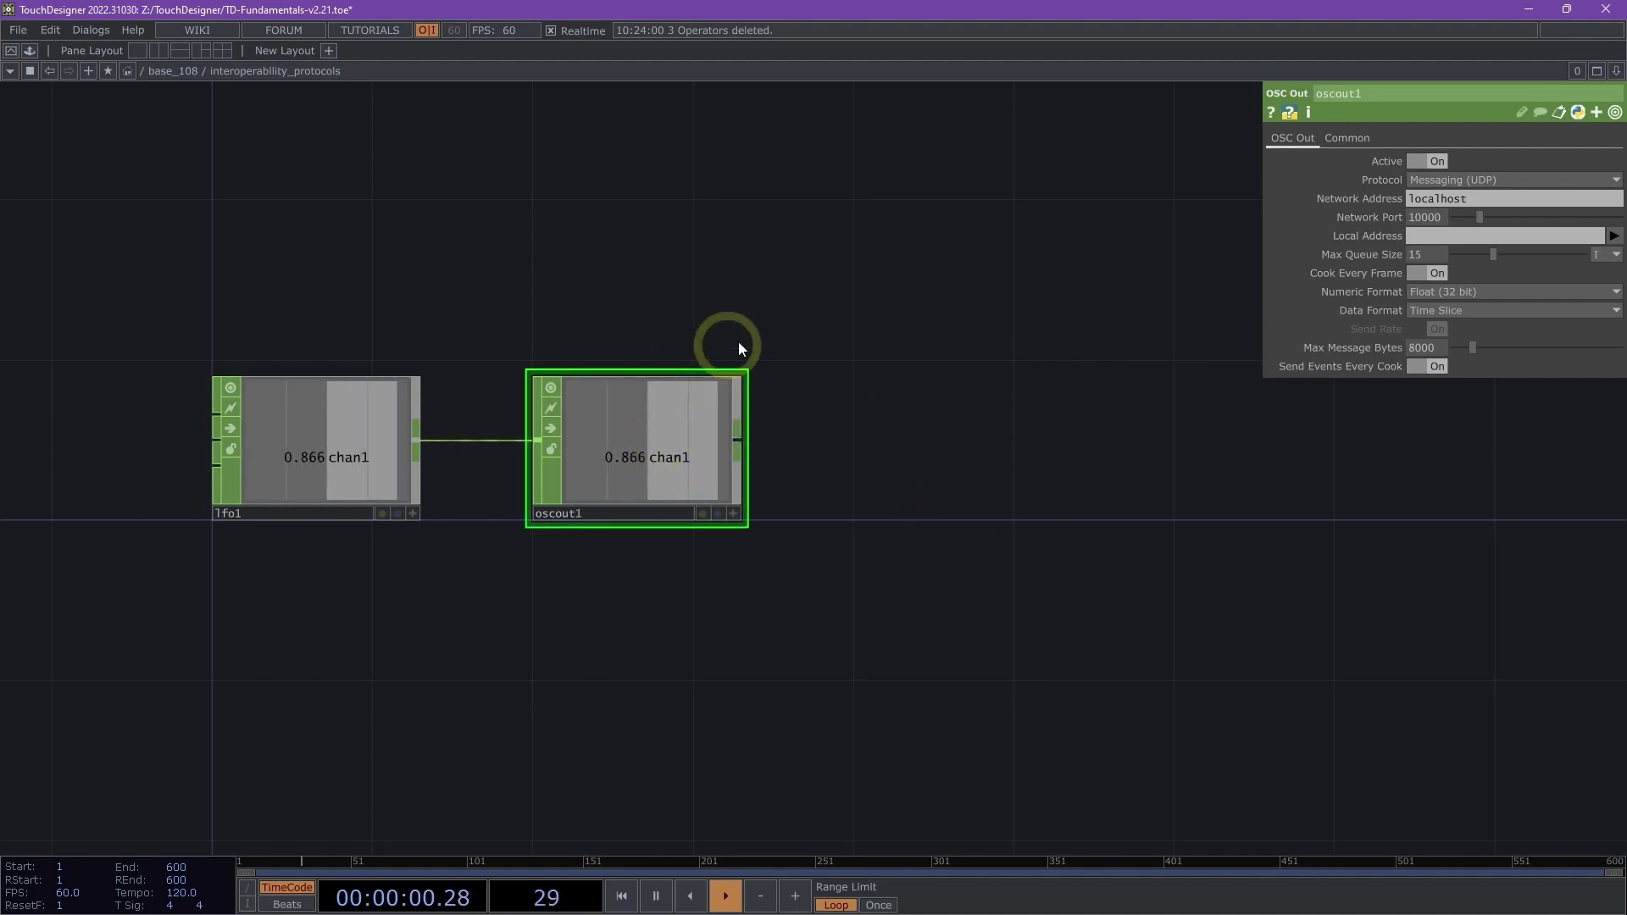
{"action": "left_click_drag", "start_coordinate": [1016, 389], "coordinate": [593, 458]}
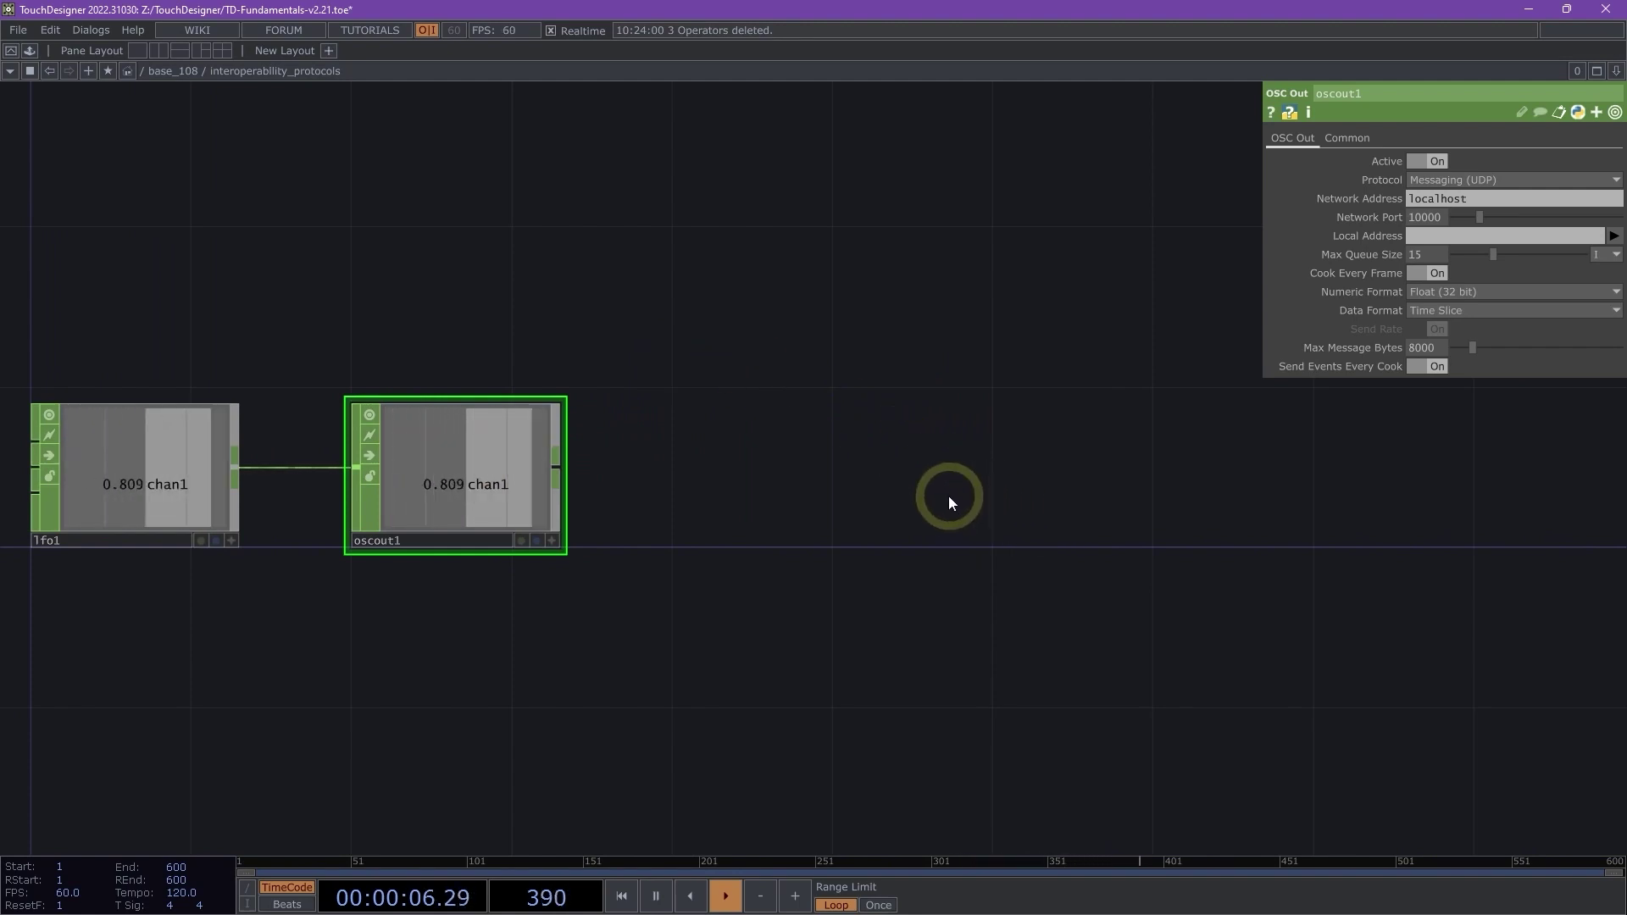
{"action": "left_click_drag", "start_coordinate": [912, 472], "coordinate": [708, 480]}
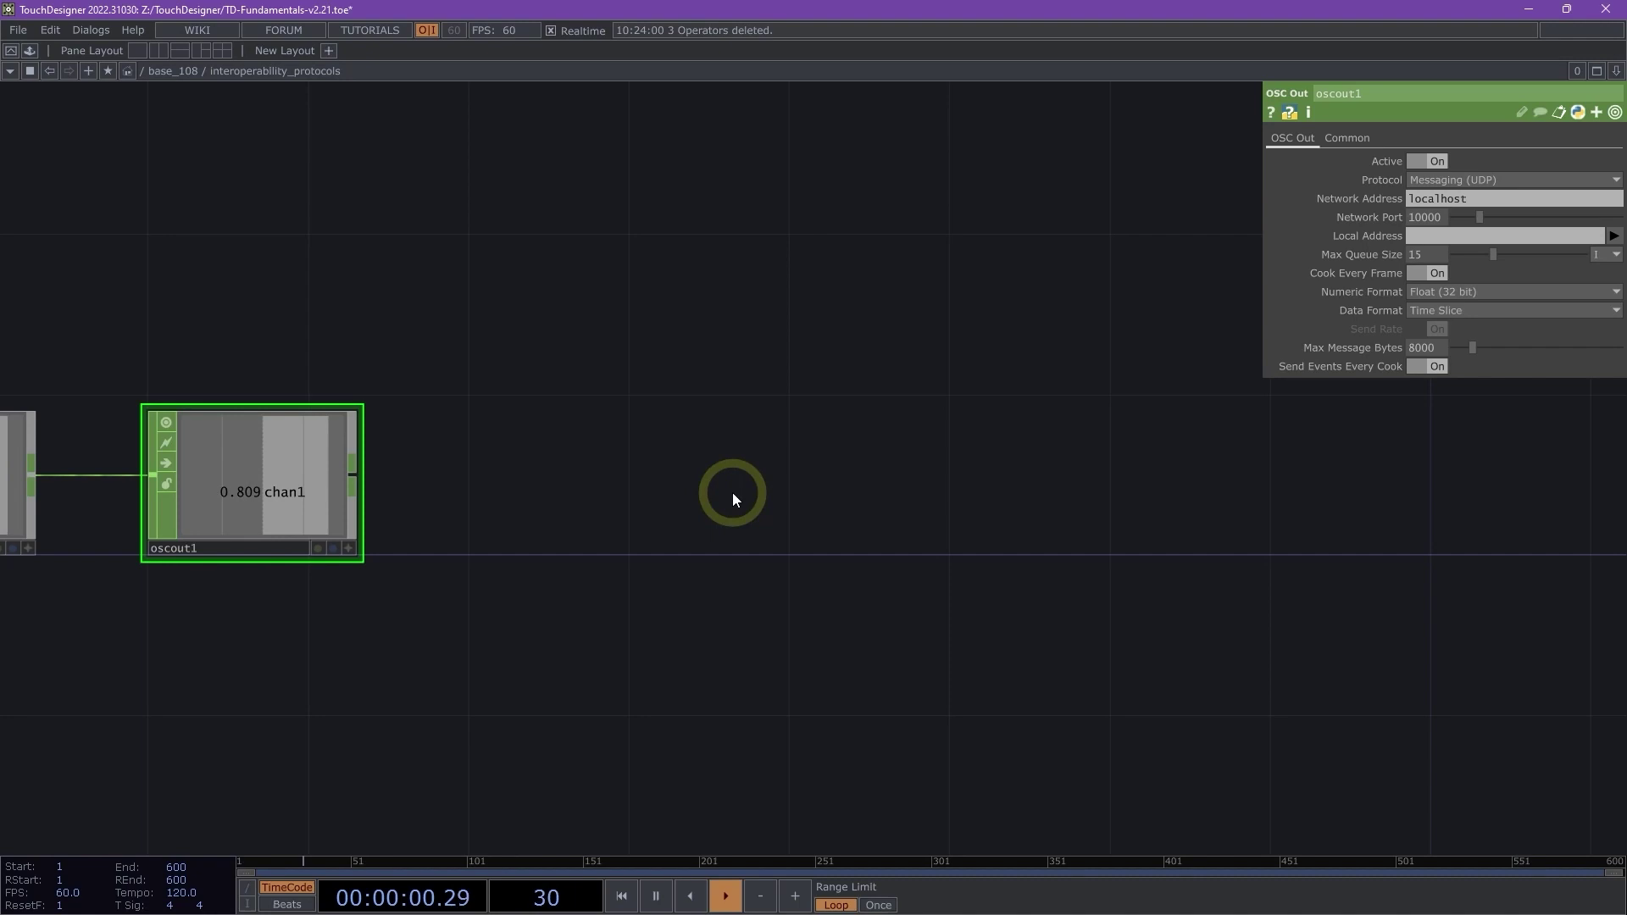
Step: Place an OSC In CHOP, oscin1, right of oscout1, listening on port 10000
{"action": "key", "text": "Tab"}
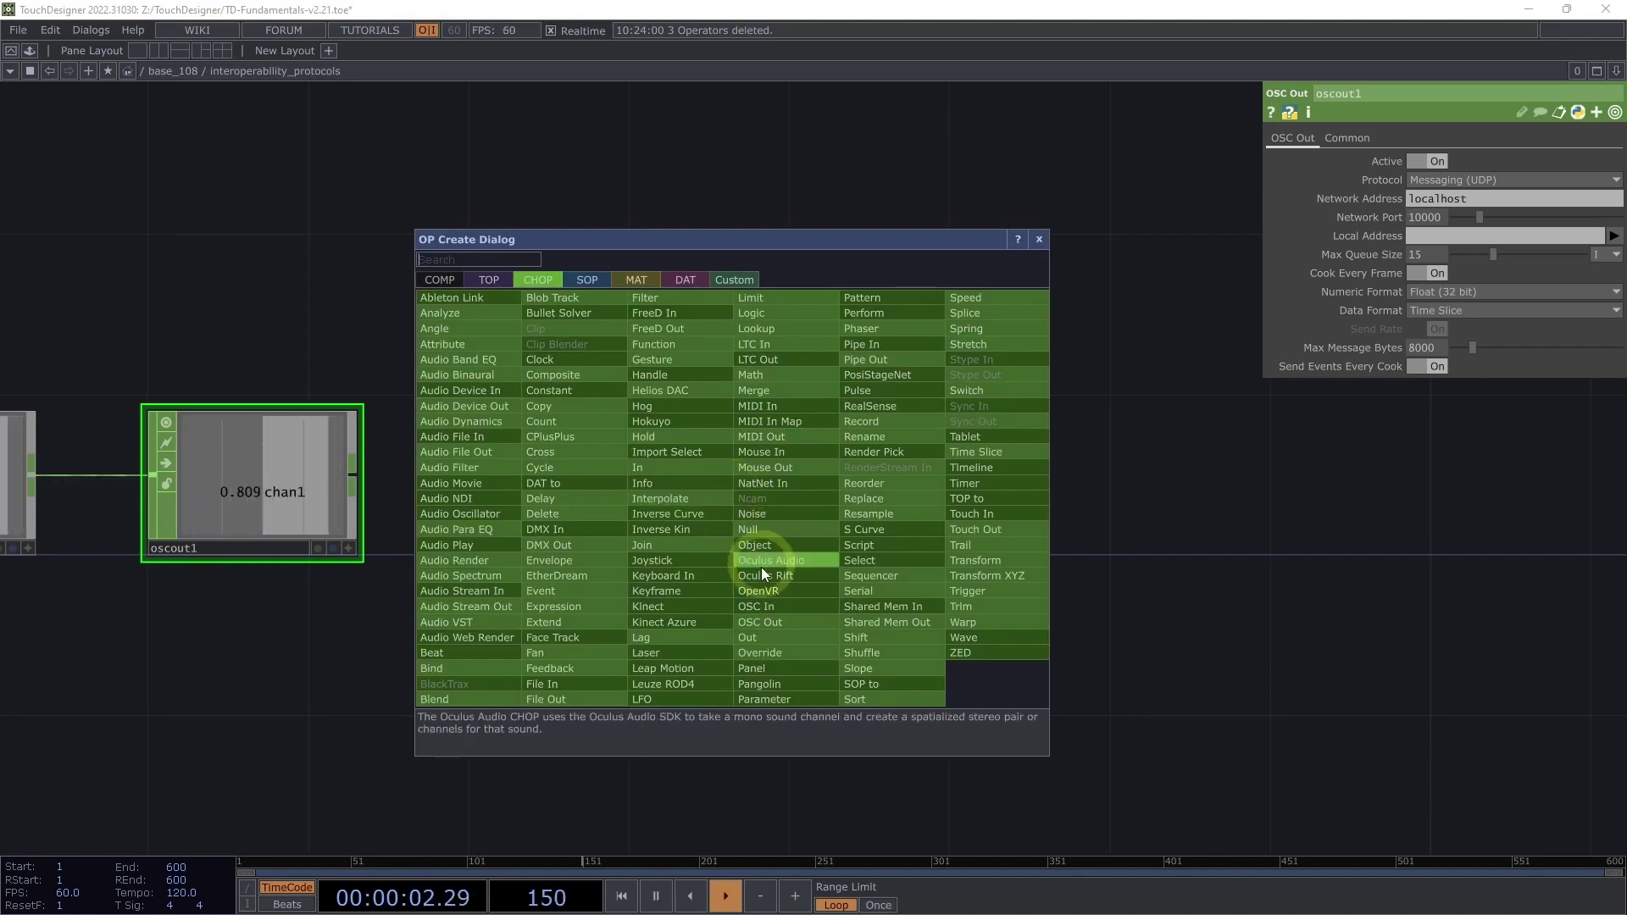
{"action": "left_click", "coordinate": [779, 607]}
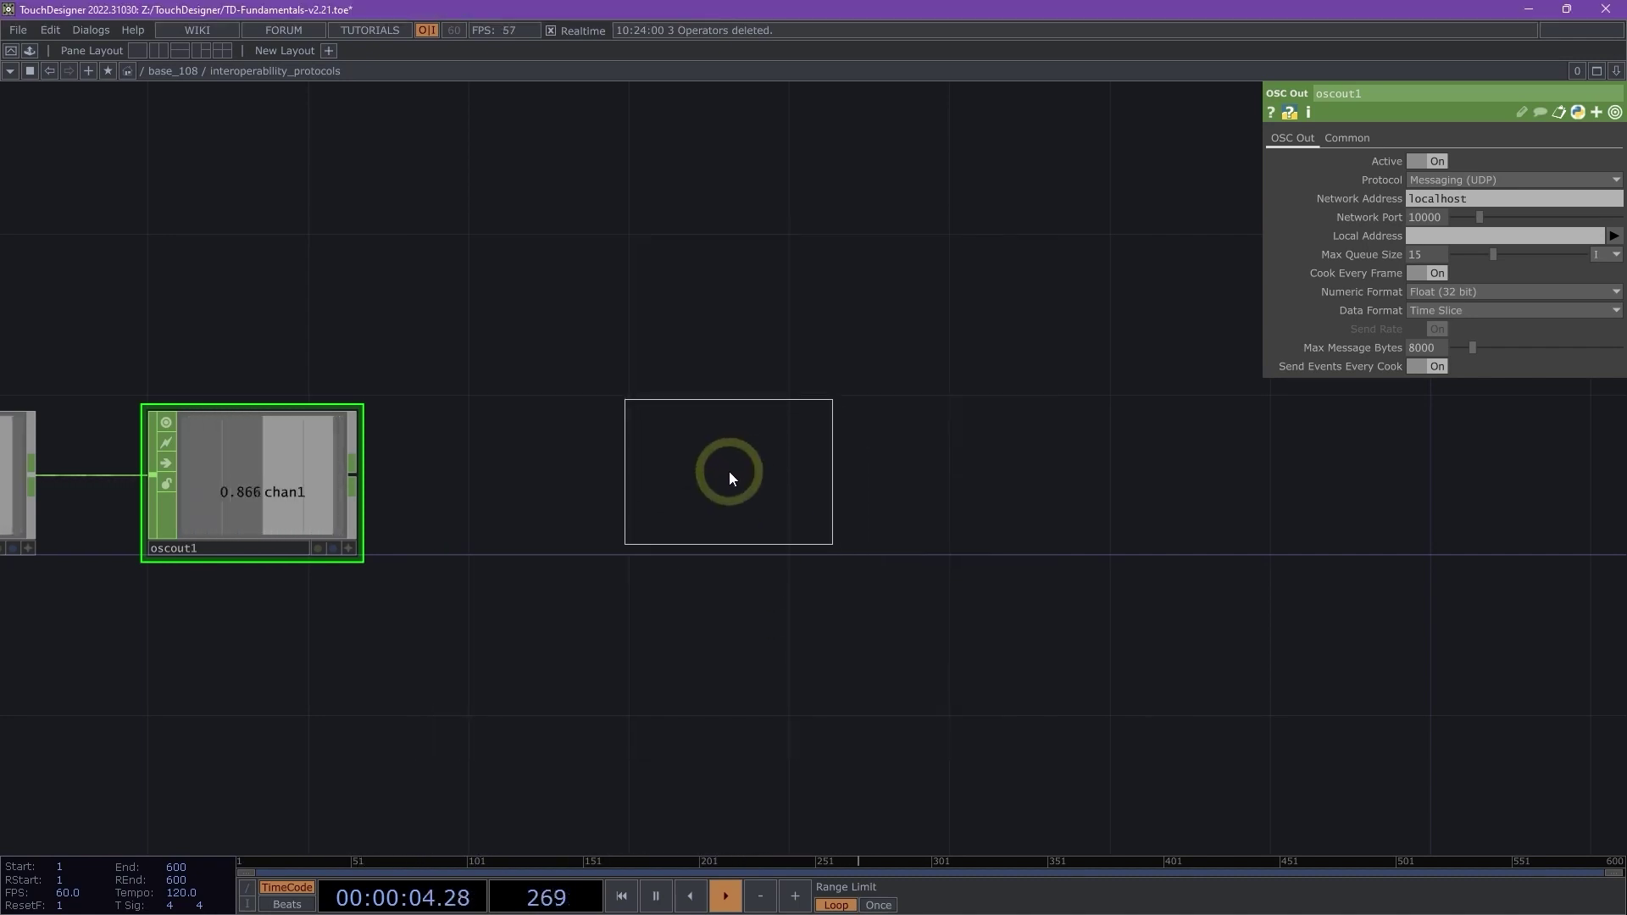
{"action": "left_click", "coordinate": [726, 474]}
{"action": "left_click_drag", "start_coordinate": [504, 593], "coordinate": [690, 545]}
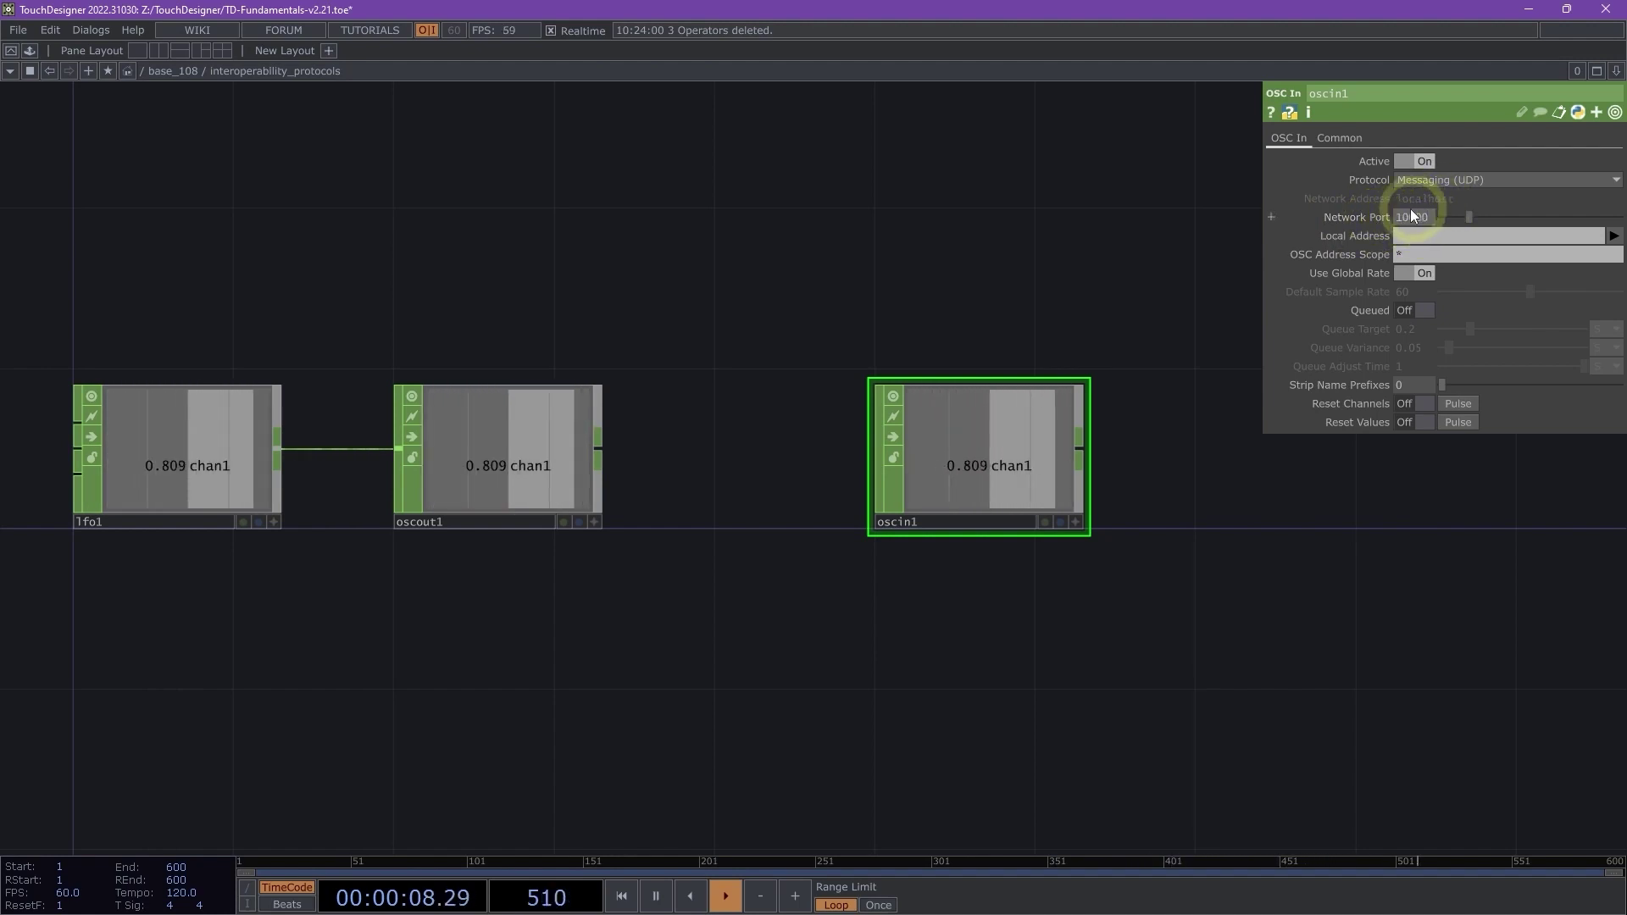
Step: Set oscout1's Network Port to 10000 so oscin1 mirrors lfo1's chan1 value
{"action": "left_click", "coordinate": [465, 439]}
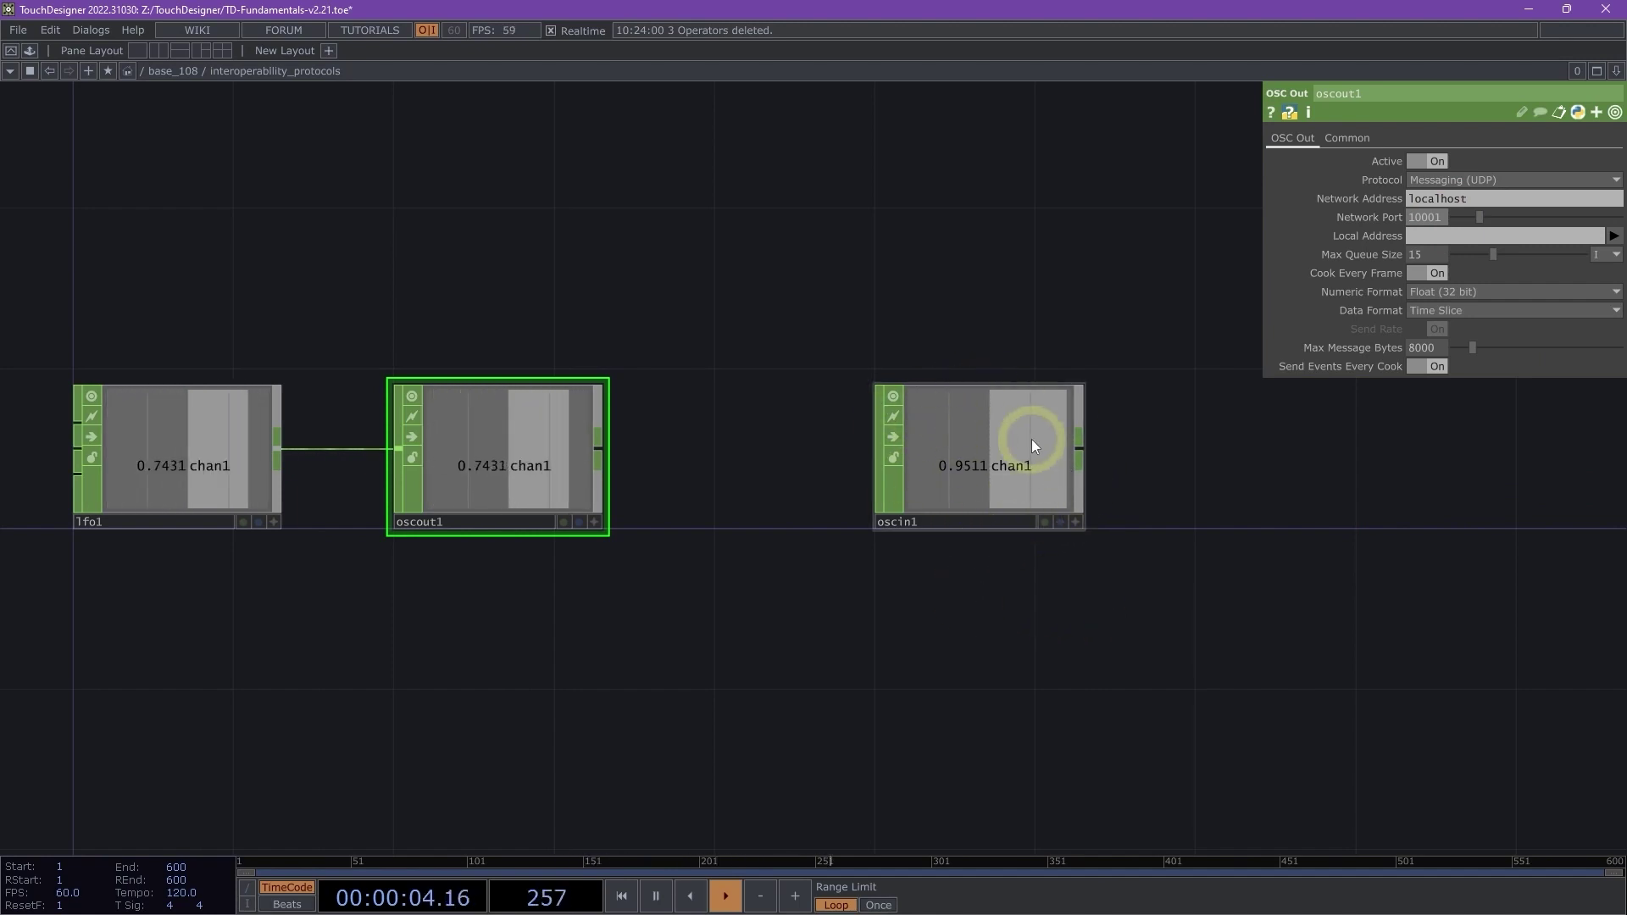
{"action": "left_click", "coordinate": [1440, 217]}
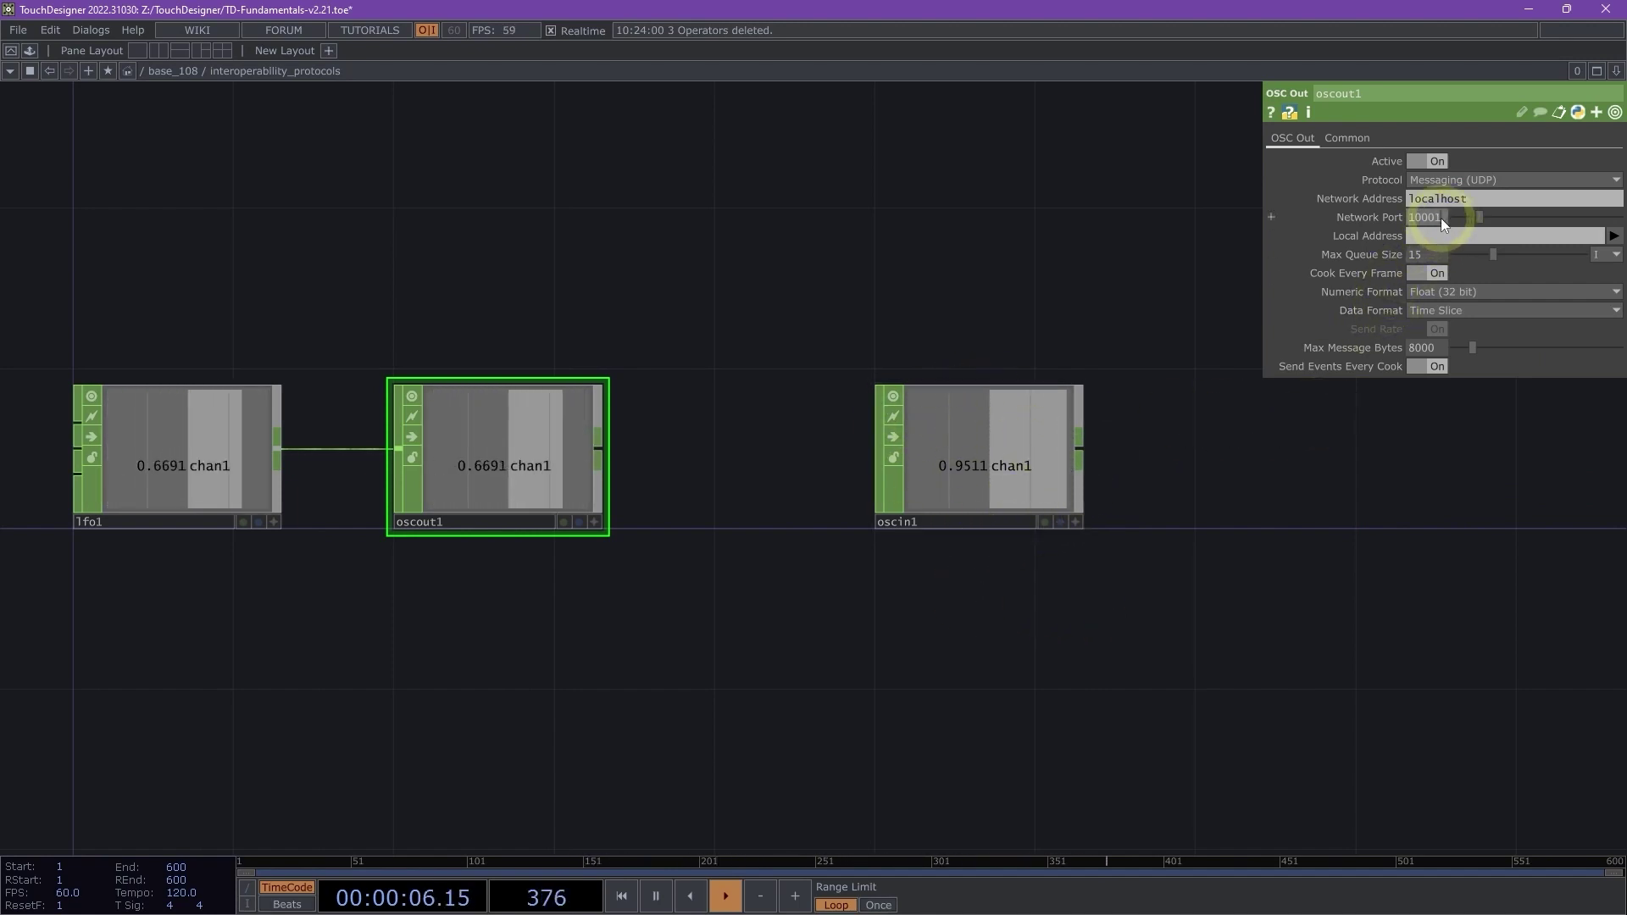
{"action": "type", "text": "1000"}
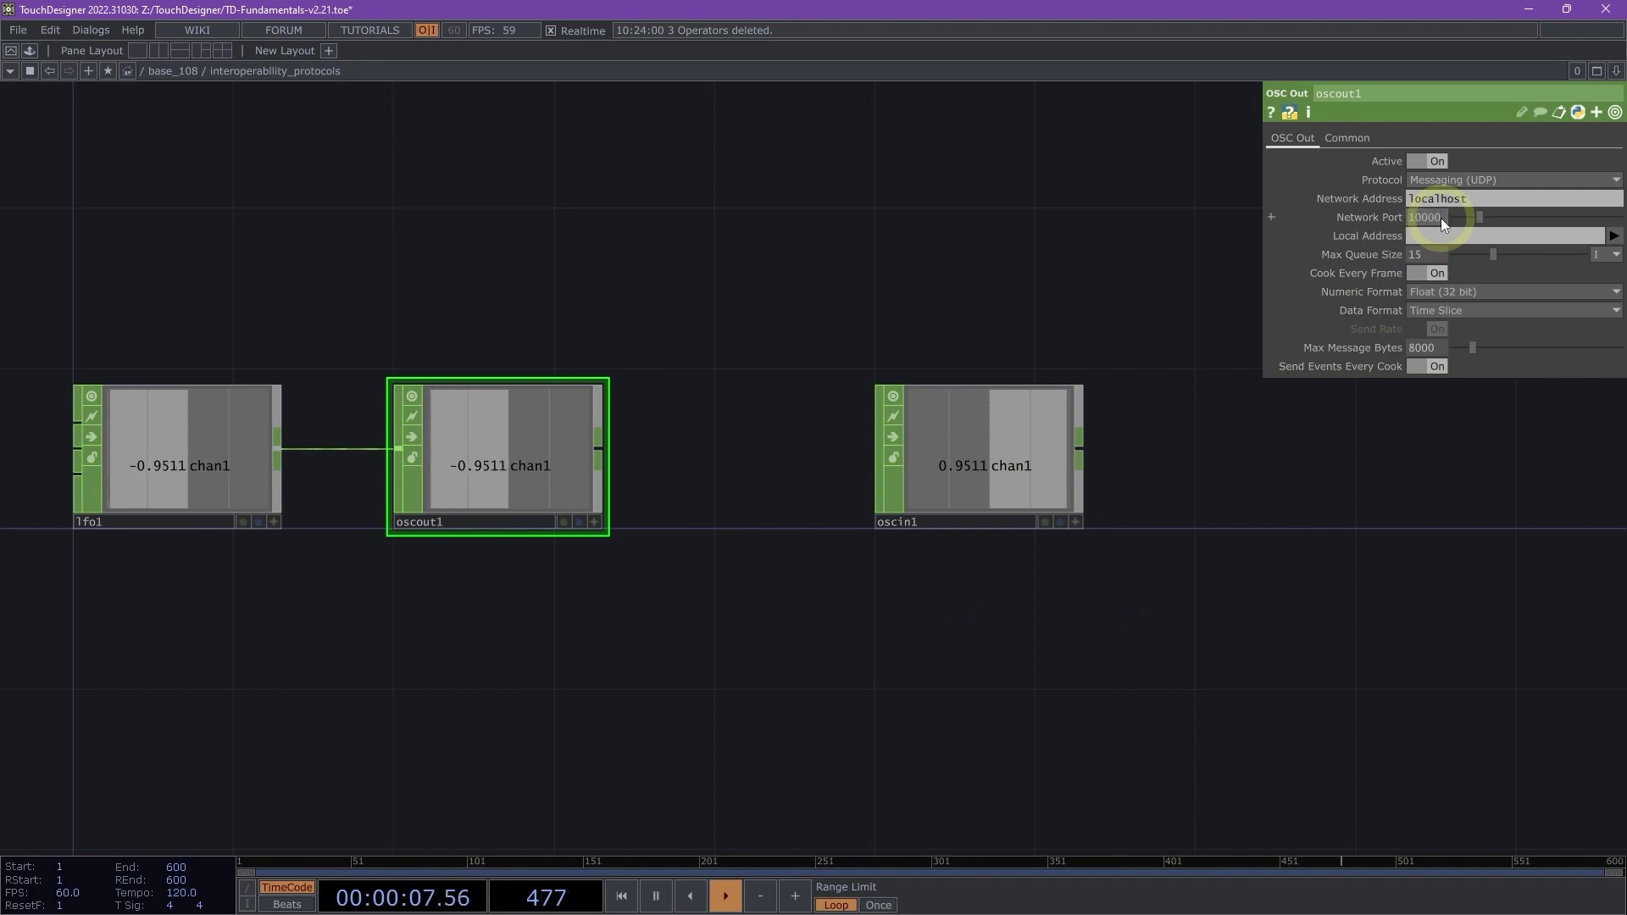
{"action": "type", "text": "0"}
{"action": "key", "text": "Return"}
{"action": "left_click_drag", "start_coordinate": [1066, 288], "coordinate": [1183, 282]}
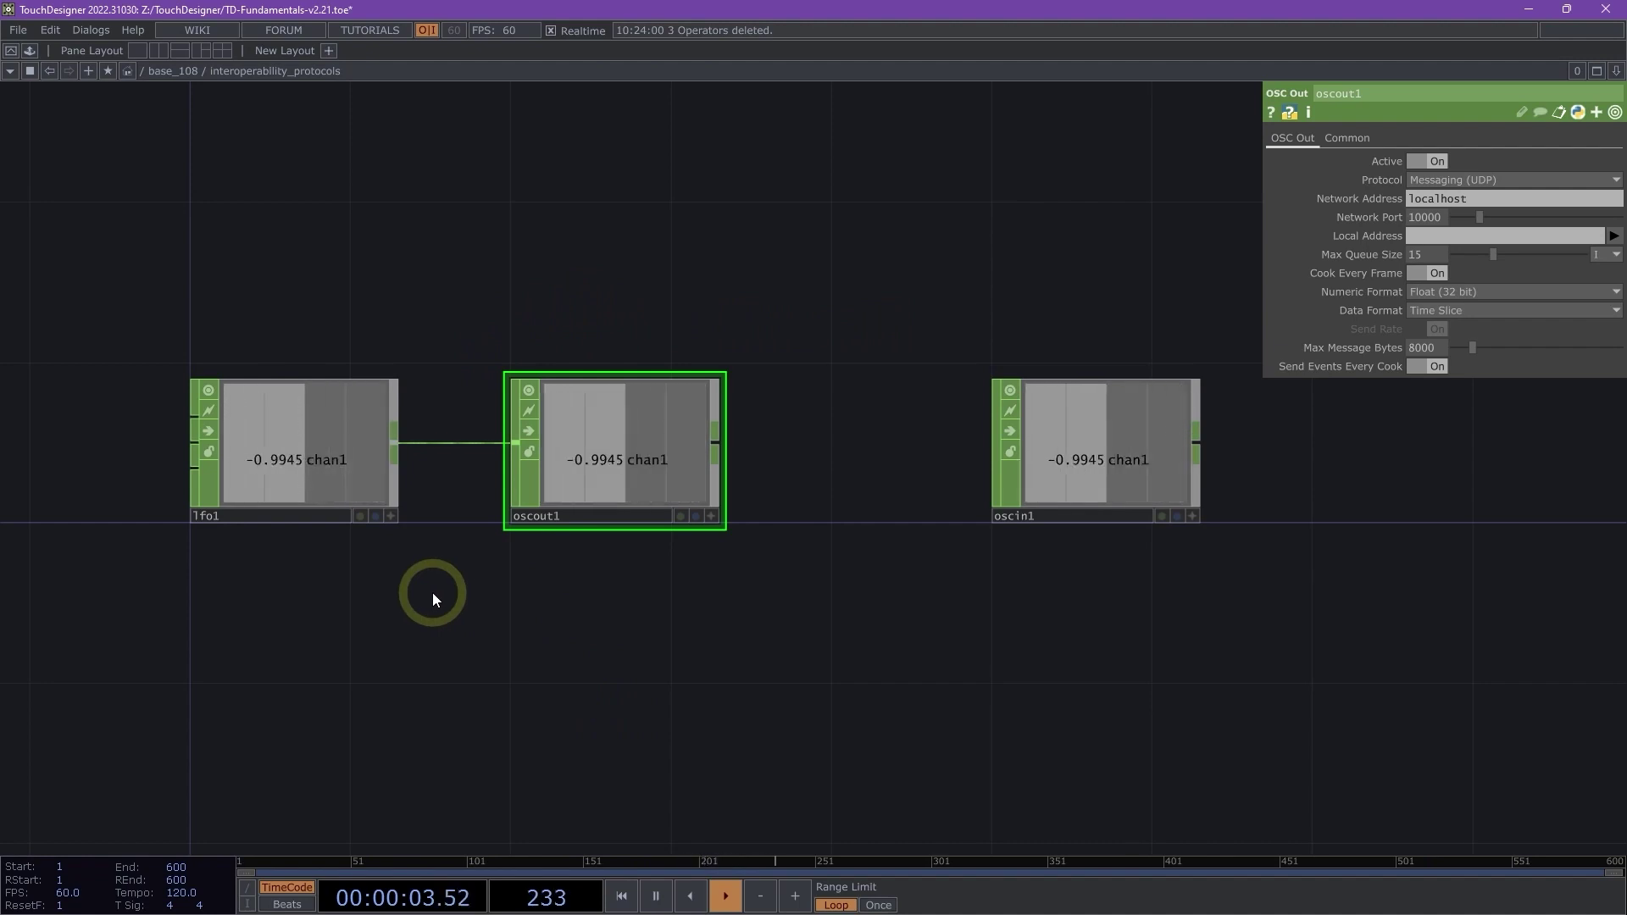
{"action": "double_click", "coordinate": [392, 576]}
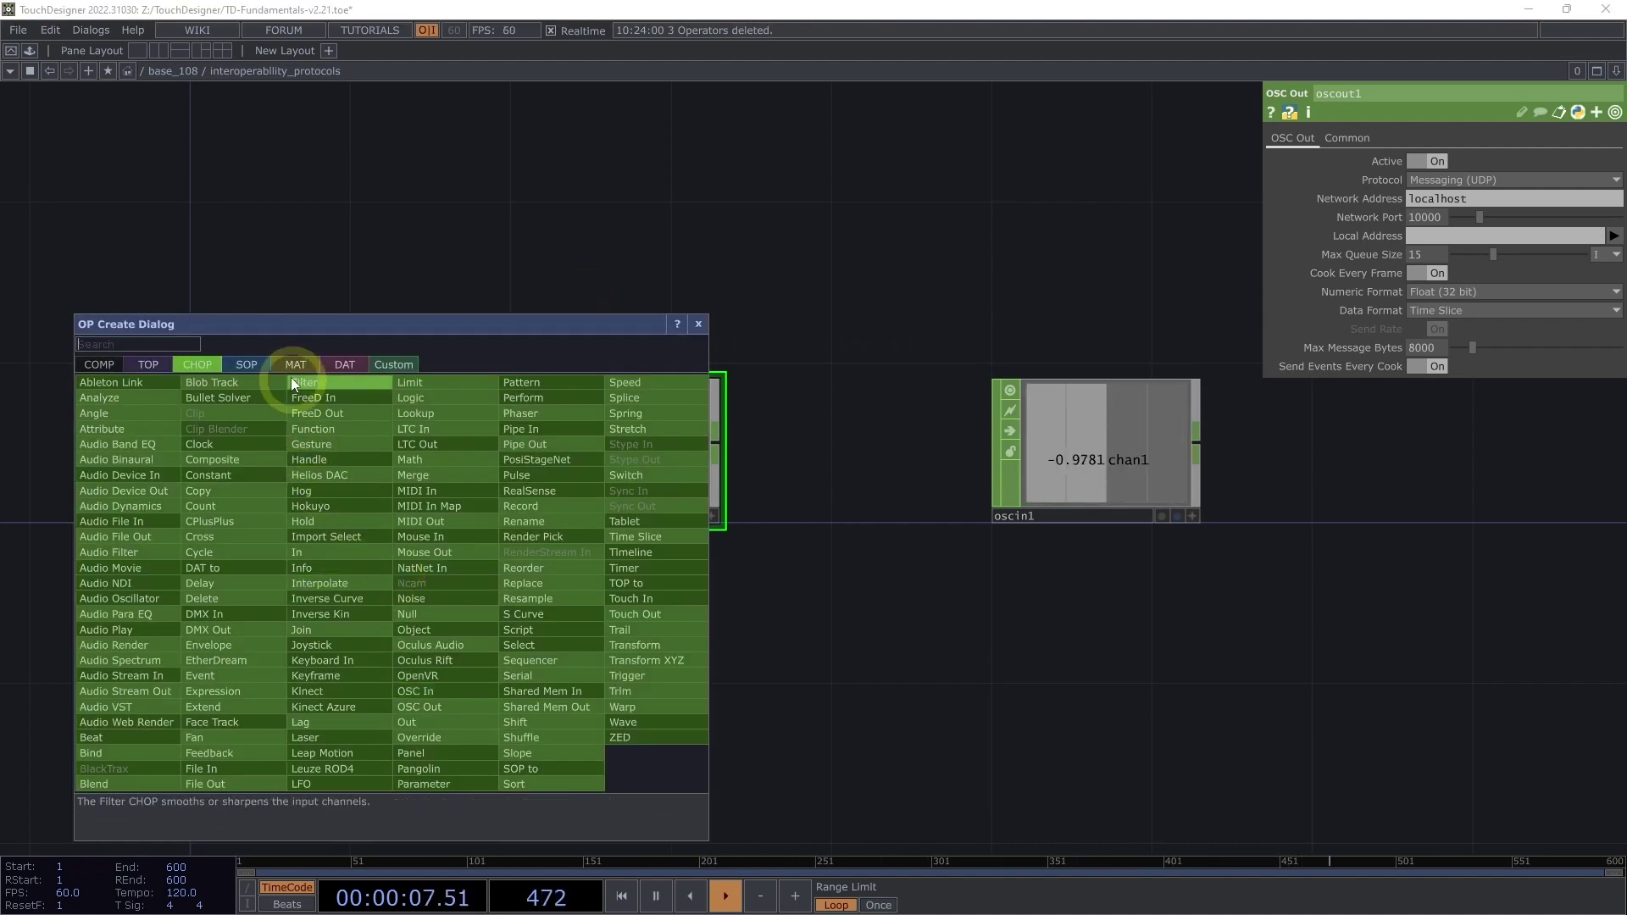
{"action": "left_click", "coordinate": [290, 302]}
{"action": "double_click", "coordinate": [349, 272]}
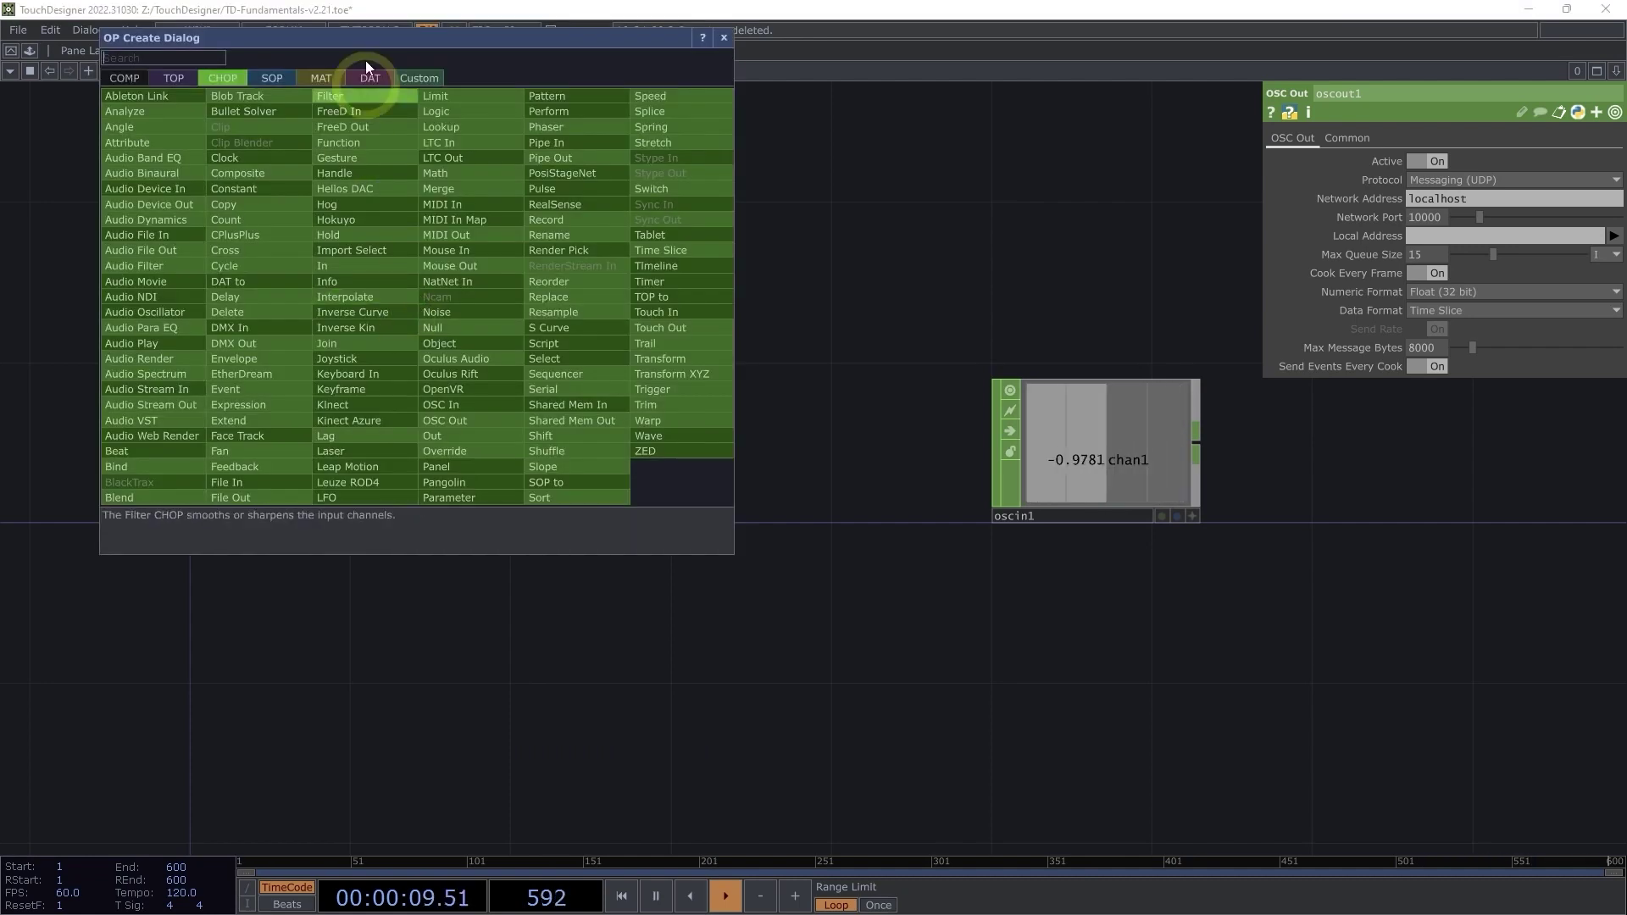
{"action": "left_click_drag", "start_coordinate": [354, 43], "coordinate": [369, 203]}
{"action": "left_click", "coordinate": [368, 227]}
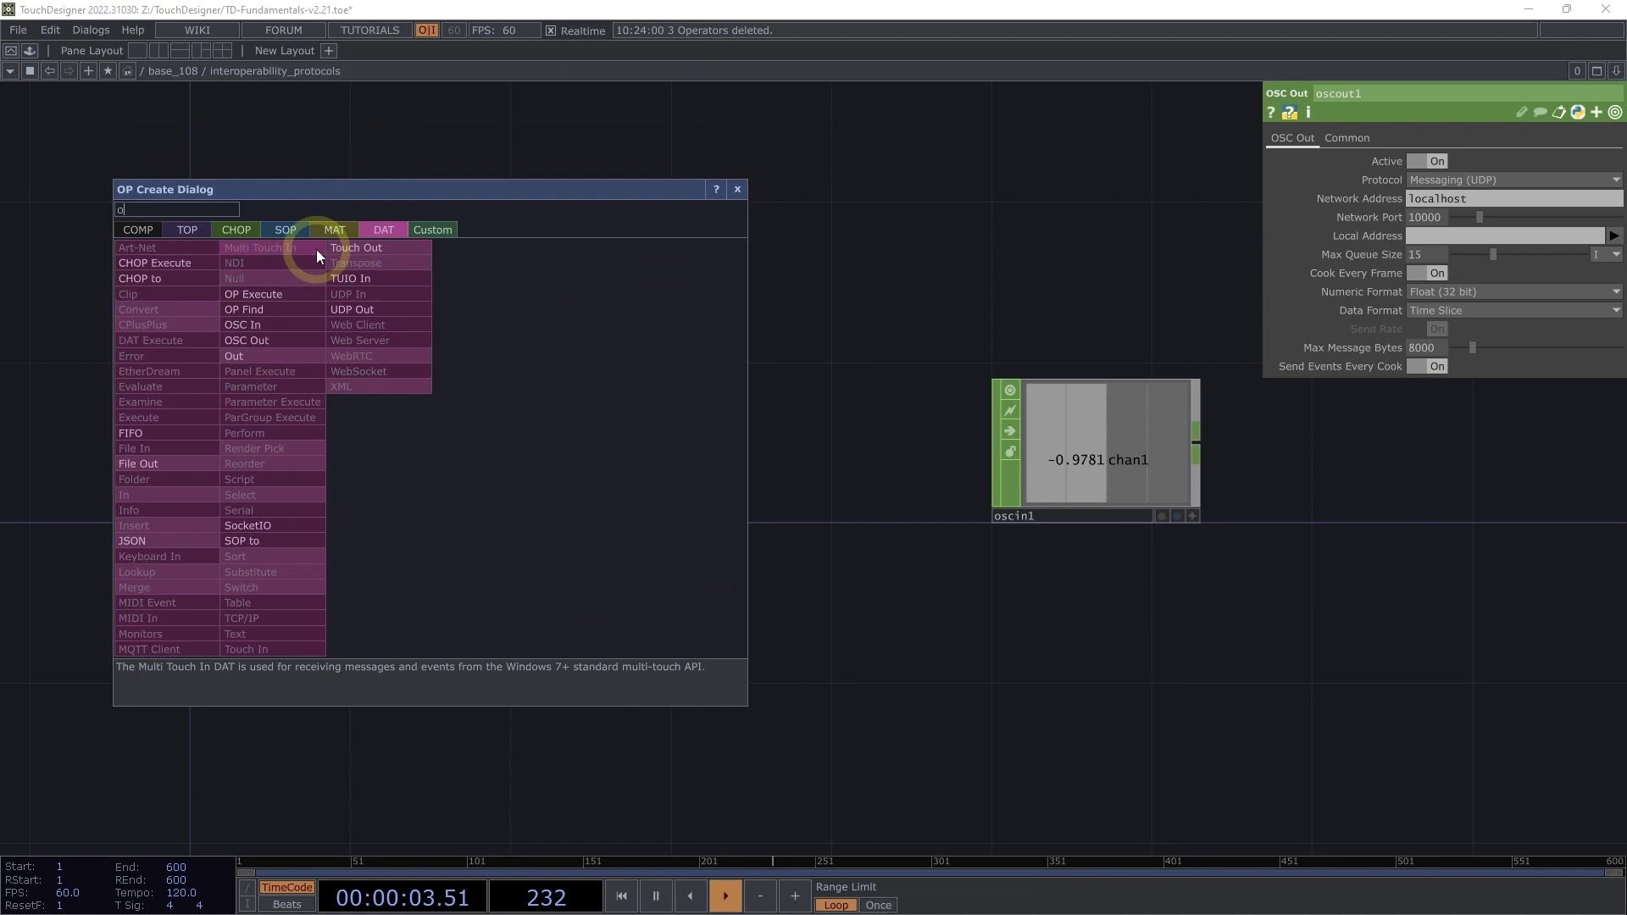
{"action": "type", "text": "osc"}
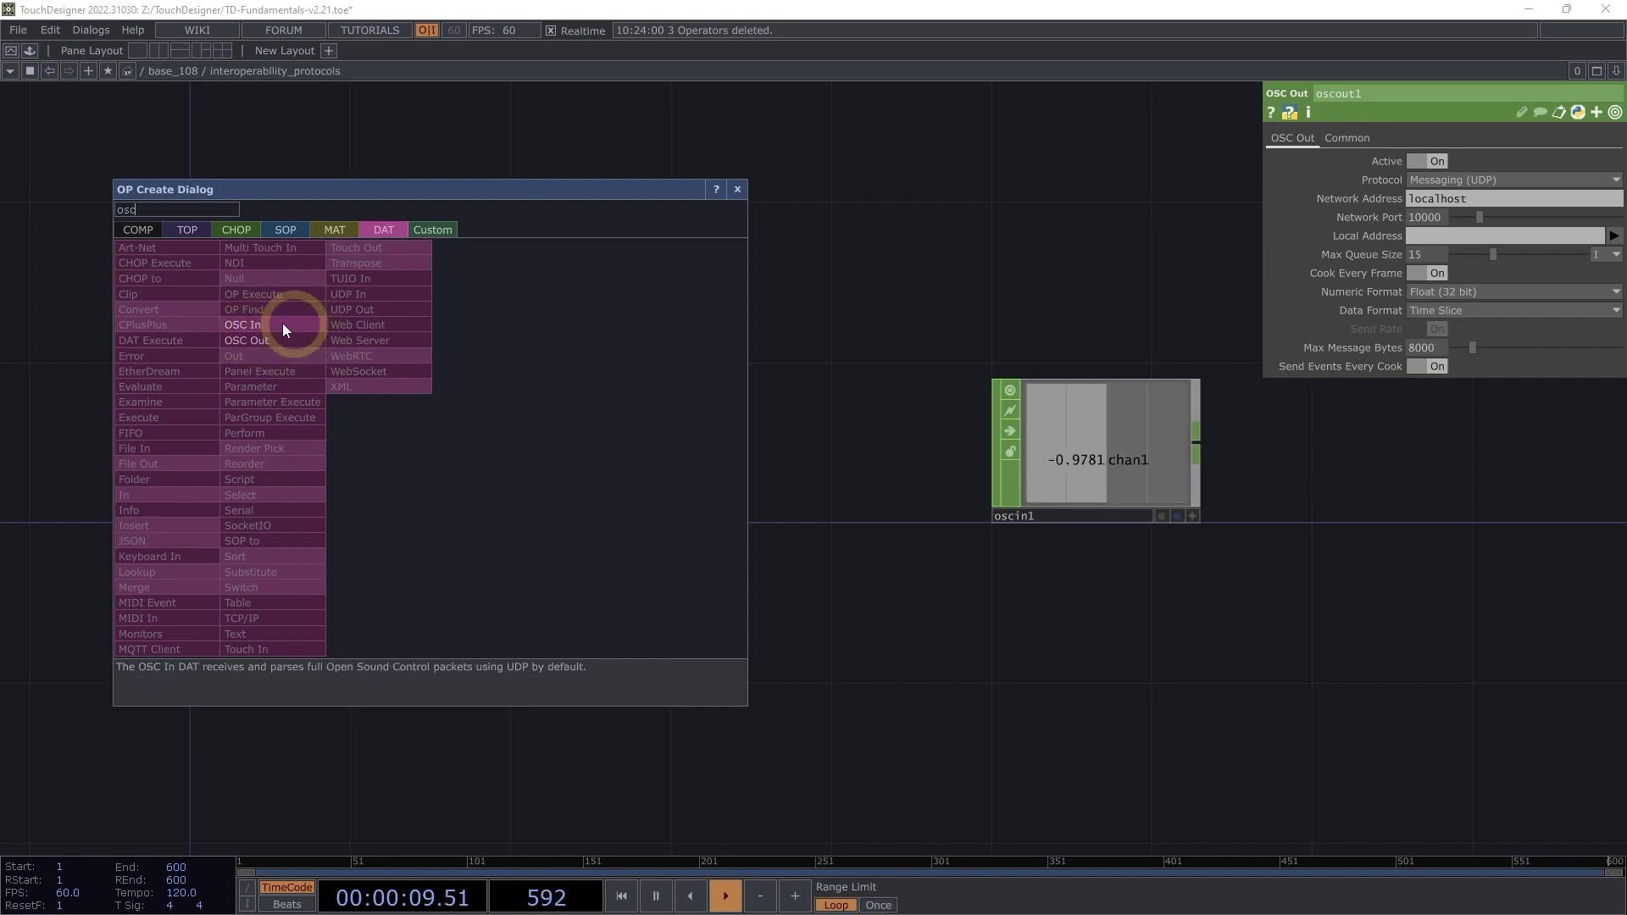
{"action": "left_click", "coordinate": [737, 189]}
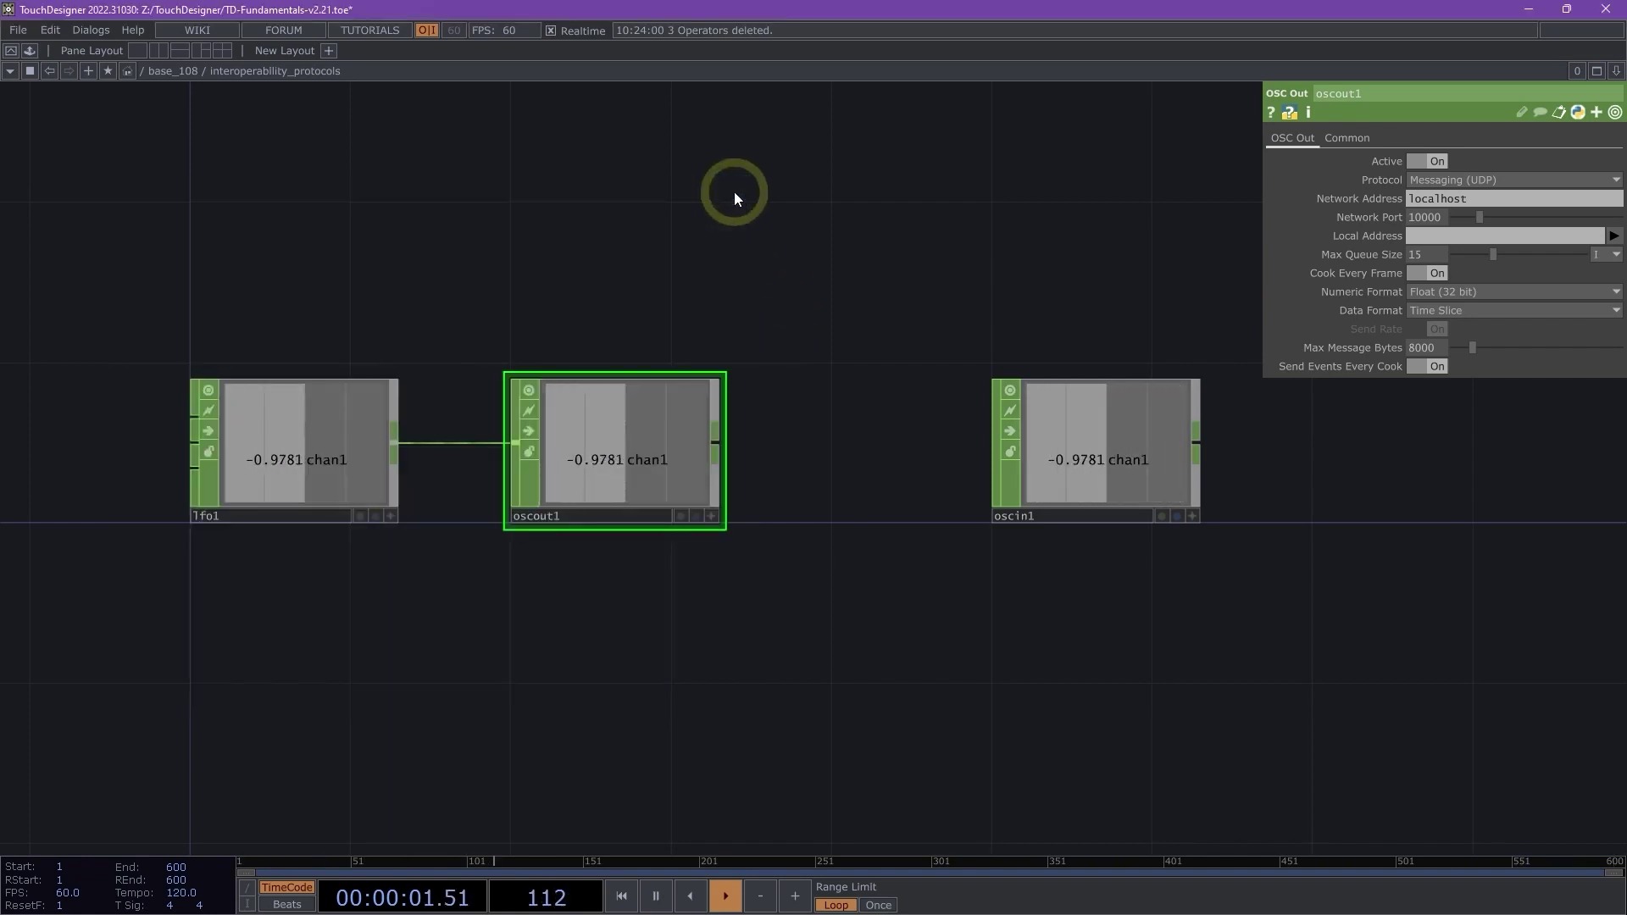
{"action": "scroll", "coordinate": [735, 188], "scroll_direction": "down", "scroll_amount": 3}
{"action": "scroll", "coordinate": [739, 176], "scroll_direction": "down", "scroll_amount": 3}
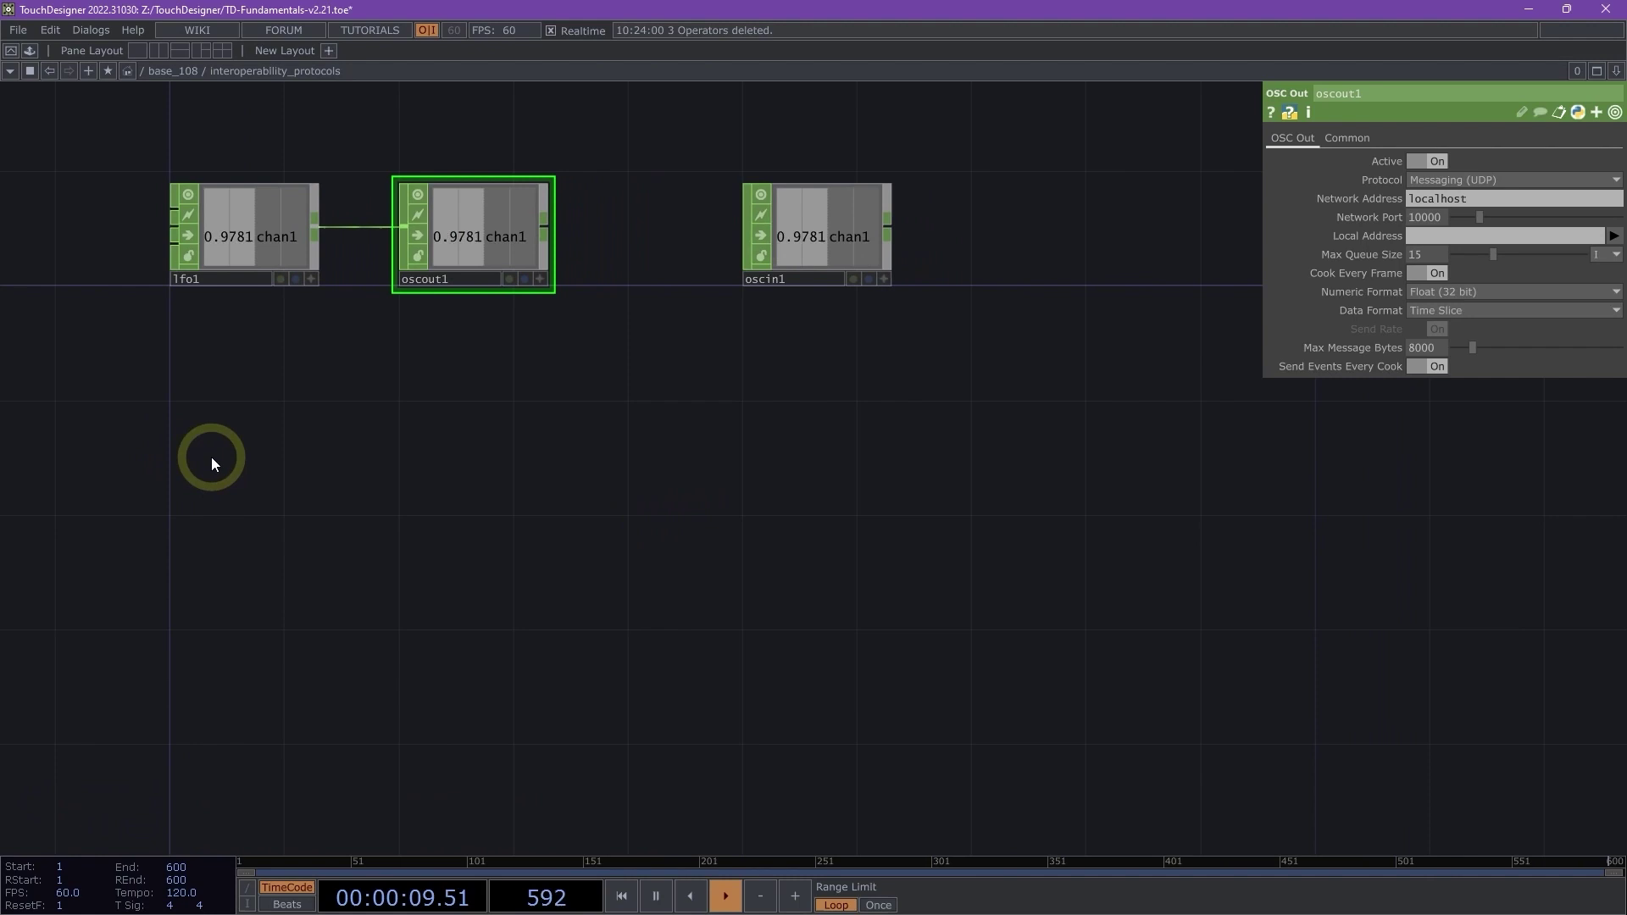
Step: Place a Constant CHOP, constant1, below lfo1
{"action": "scroll", "coordinate": [211, 454], "scroll_direction": "up", "scroll_amount": 2}
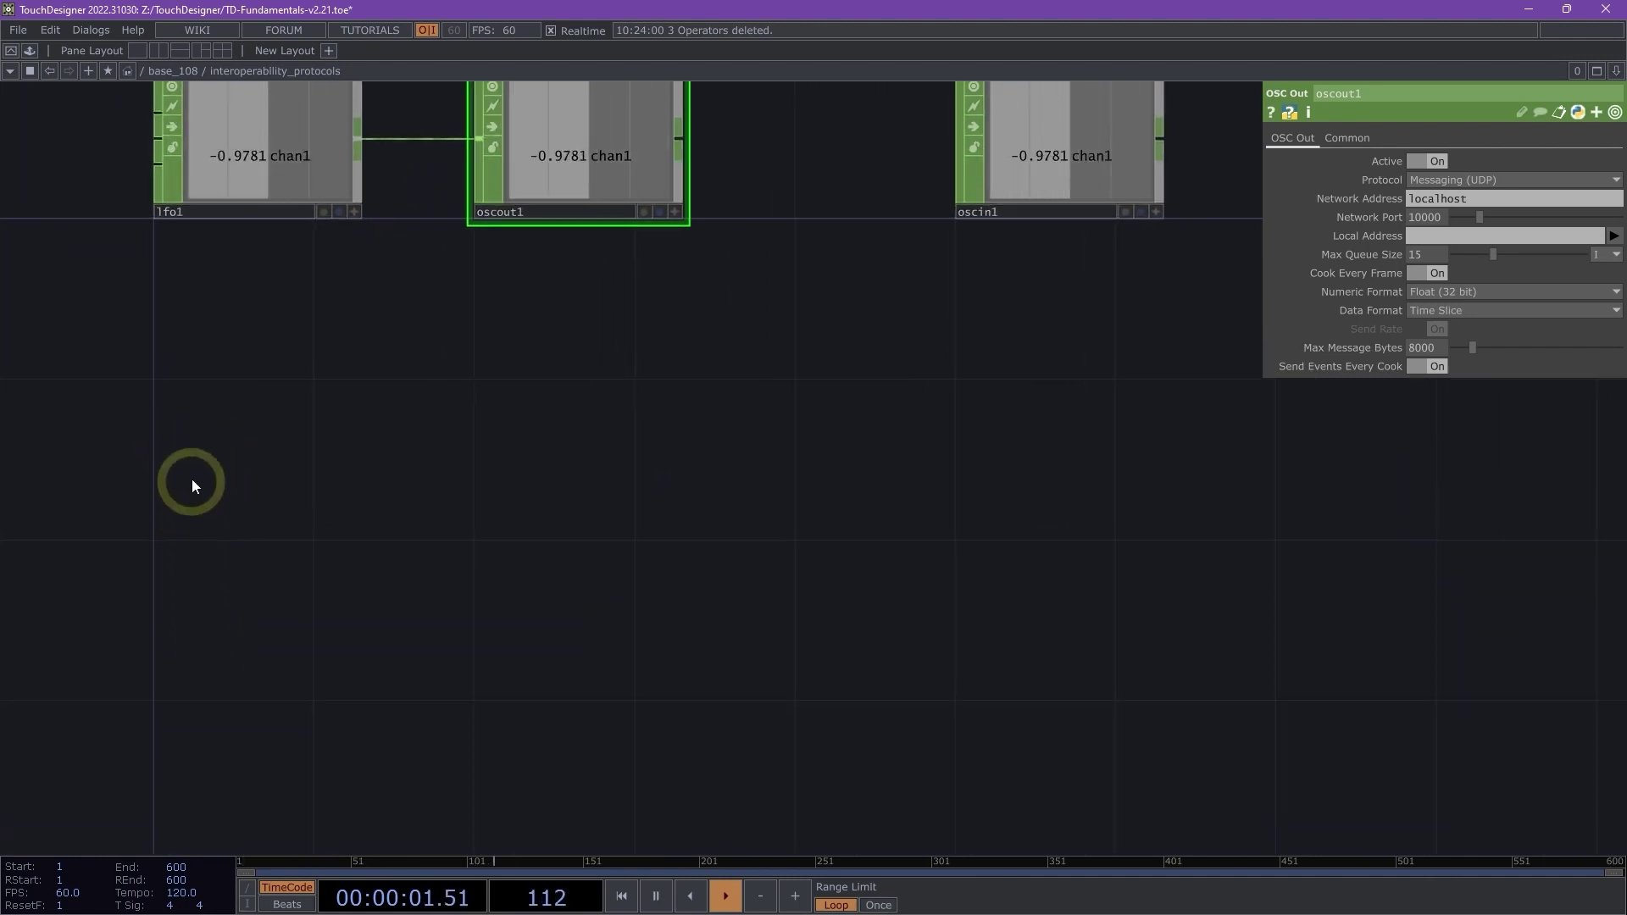
{"action": "key", "text": "Tab"}
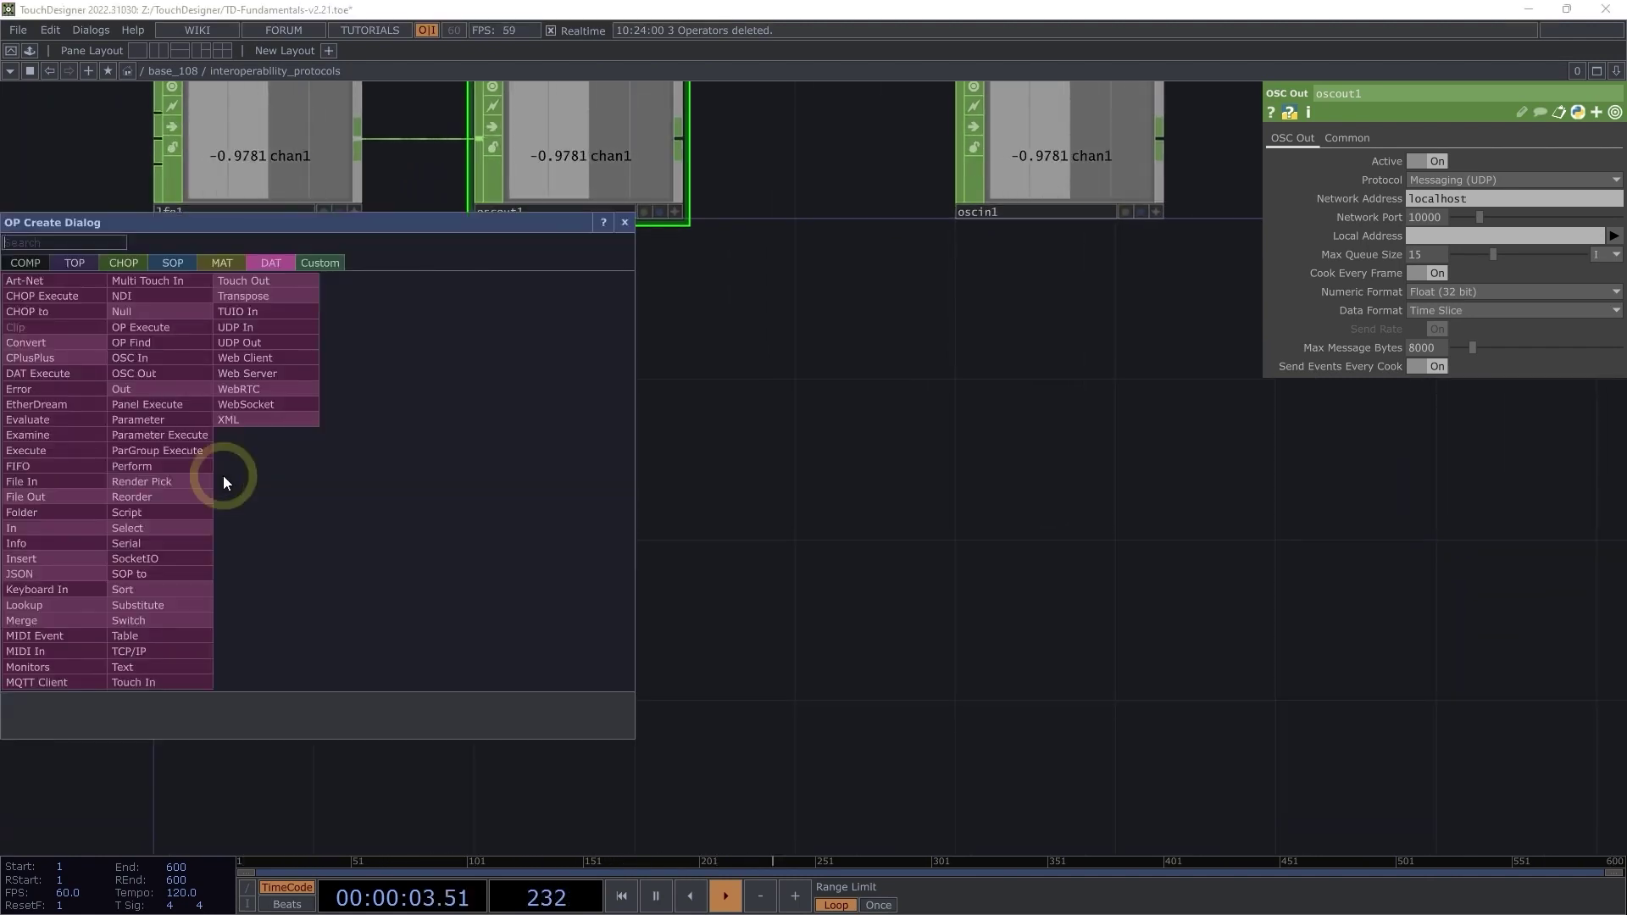
{"action": "left_click", "coordinate": [129, 264]}
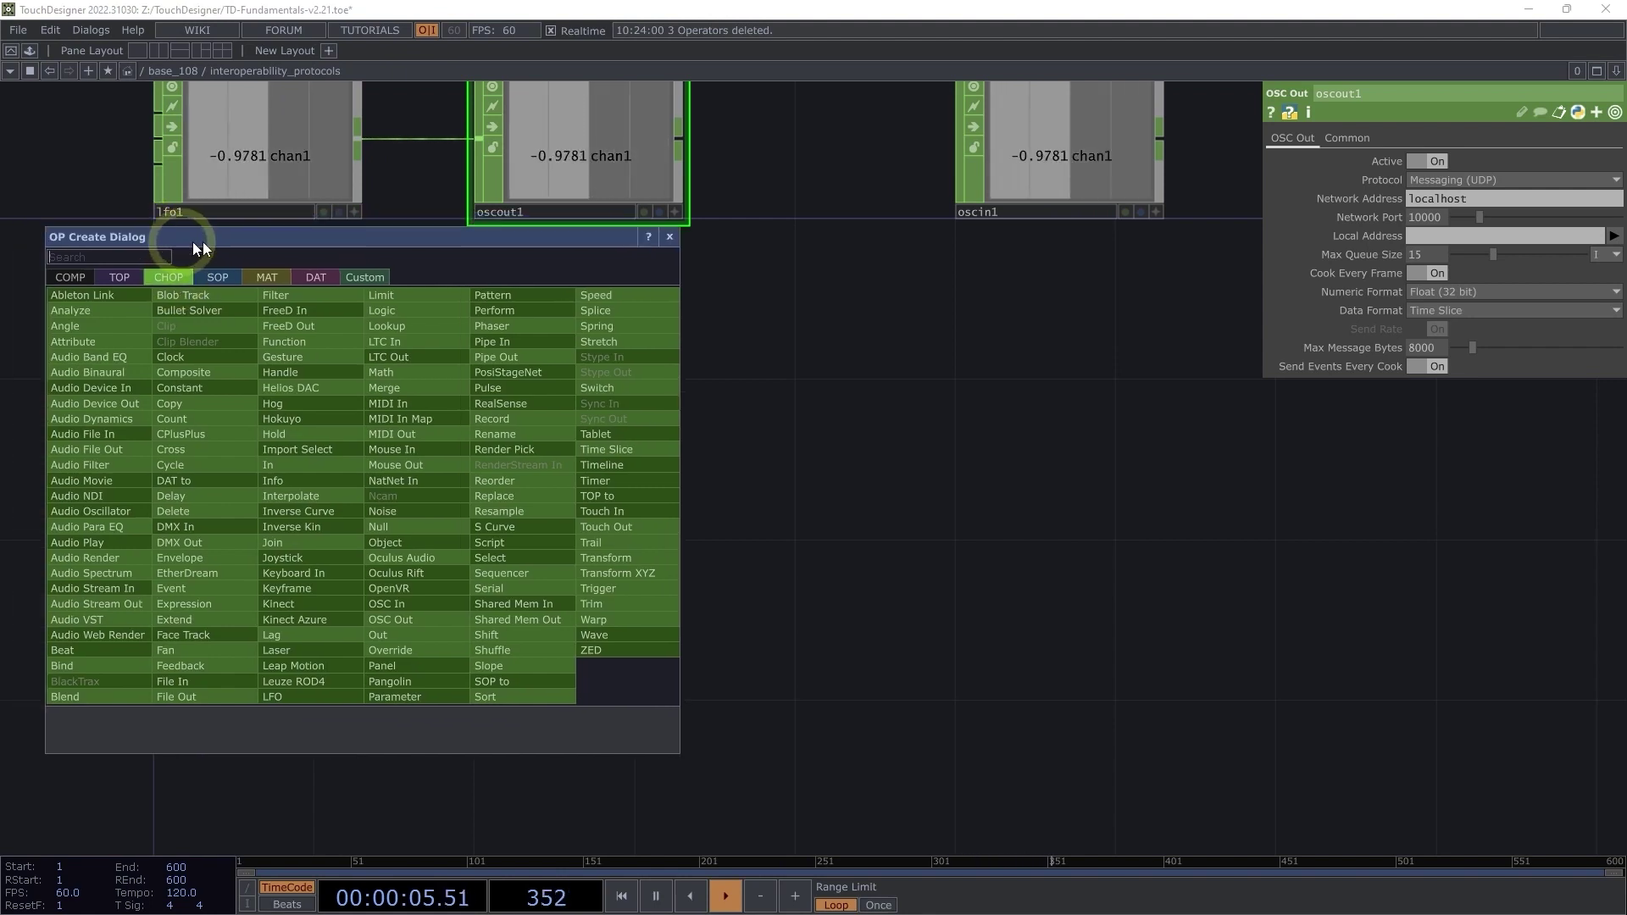
{"action": "left_click", "coordinate": [216, 387]}
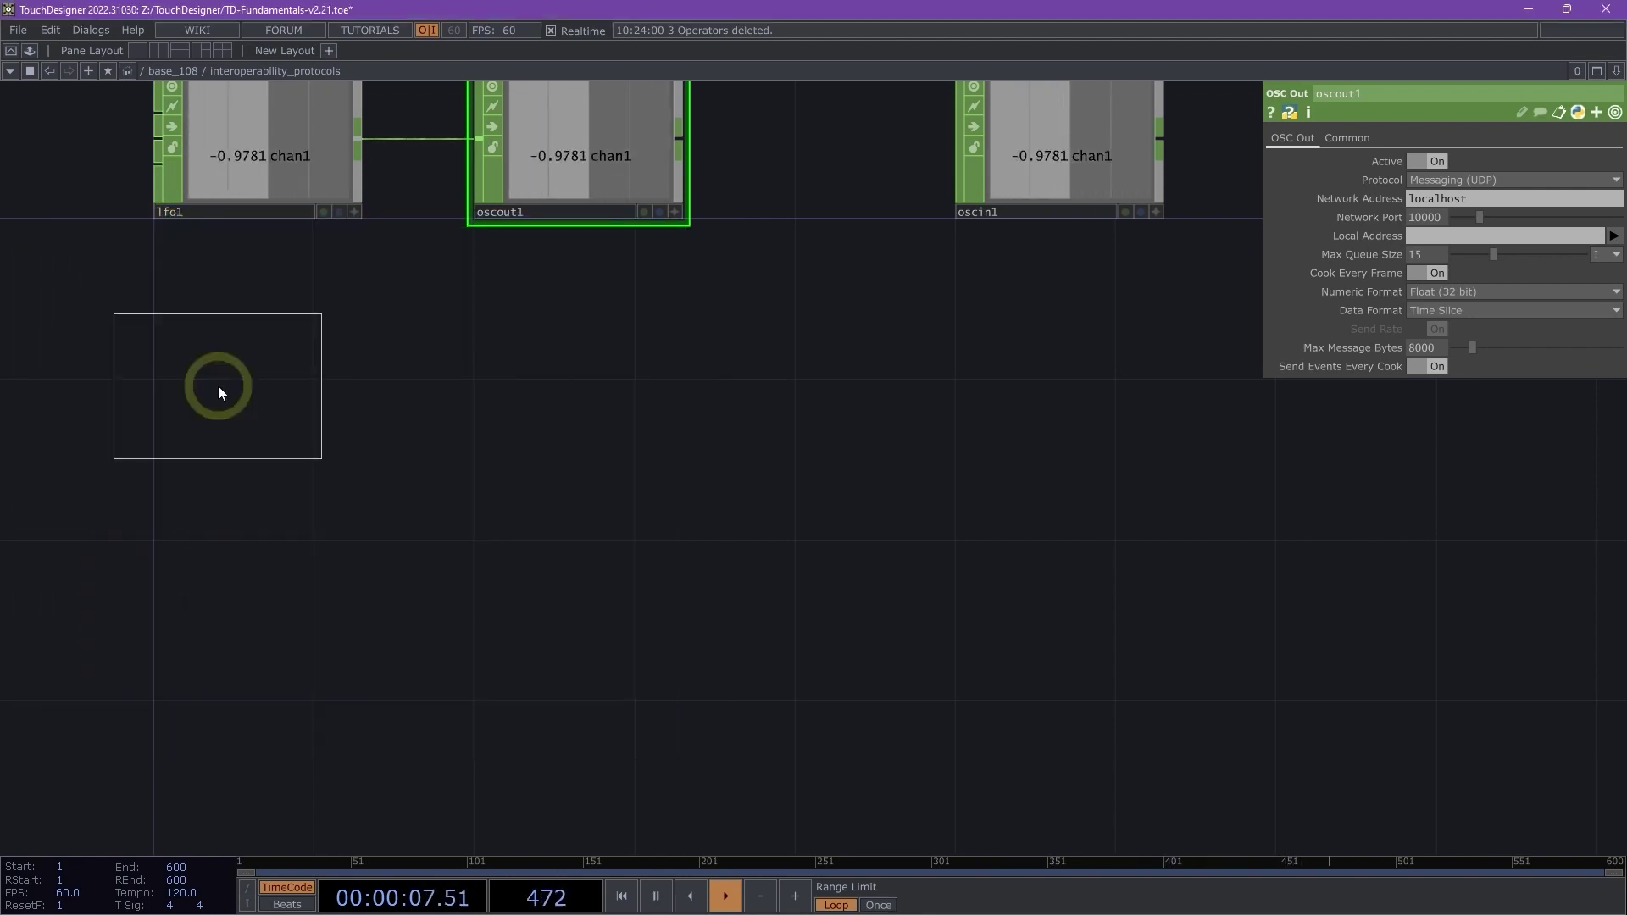
{"action": "left_click", "coordinate": [258, 460]}
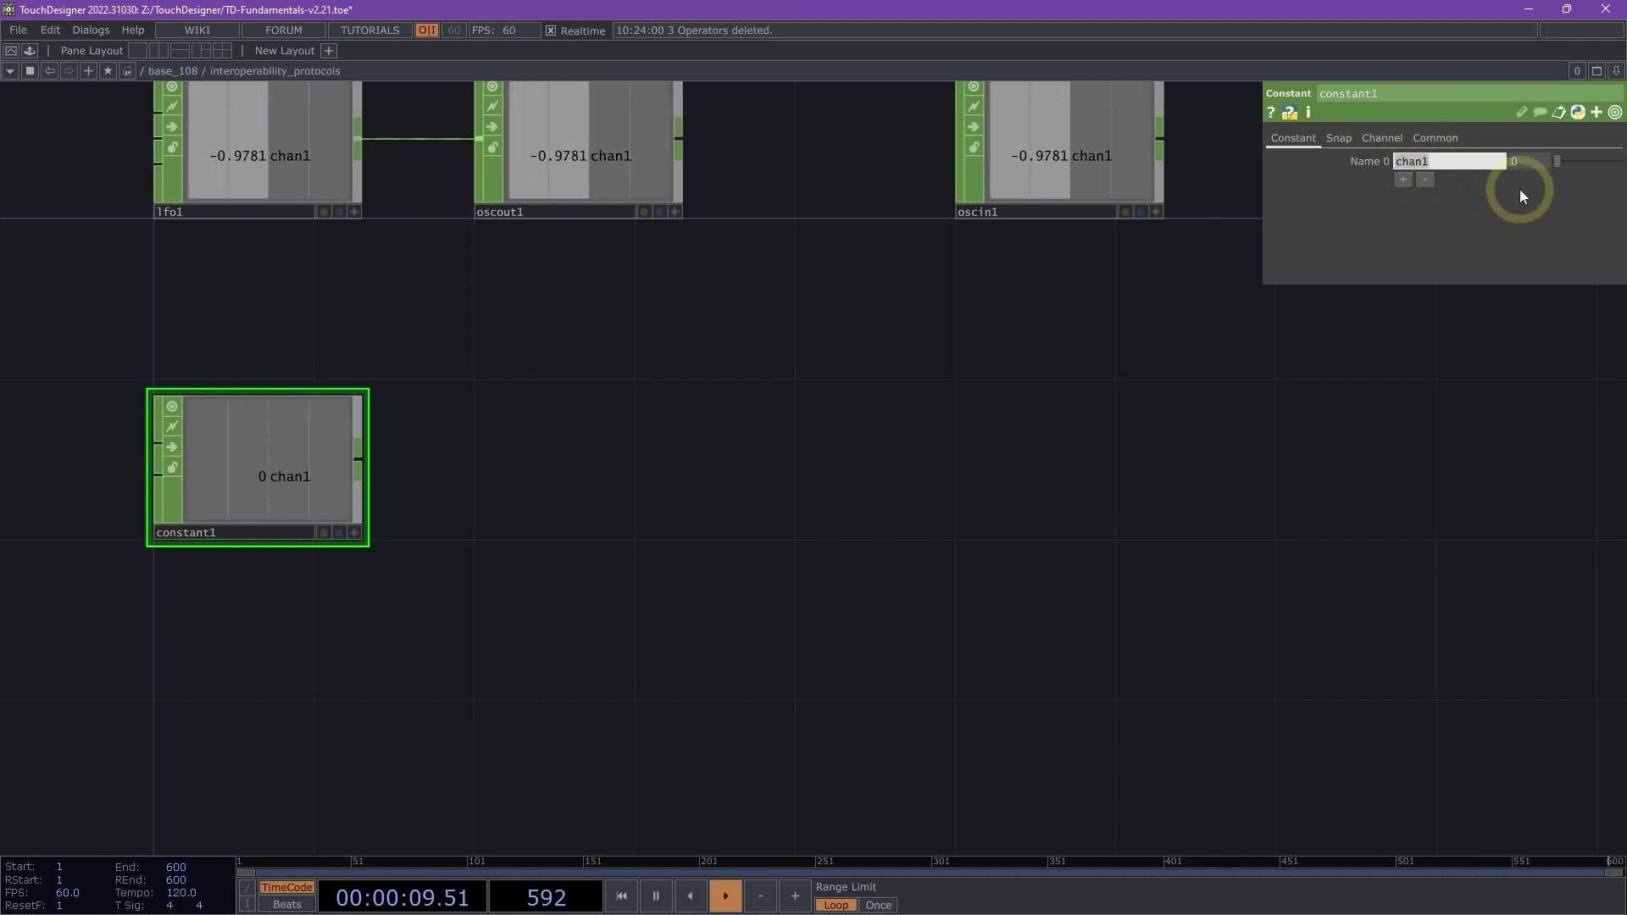
Step: Rename constant1's first channel to dimmer and add a second channel named r
{"action": "type", "text": "dimmer"}
{"action": "key", "text": "Return"}
{"action": "left_click", "coordinate": [1404, 178]}
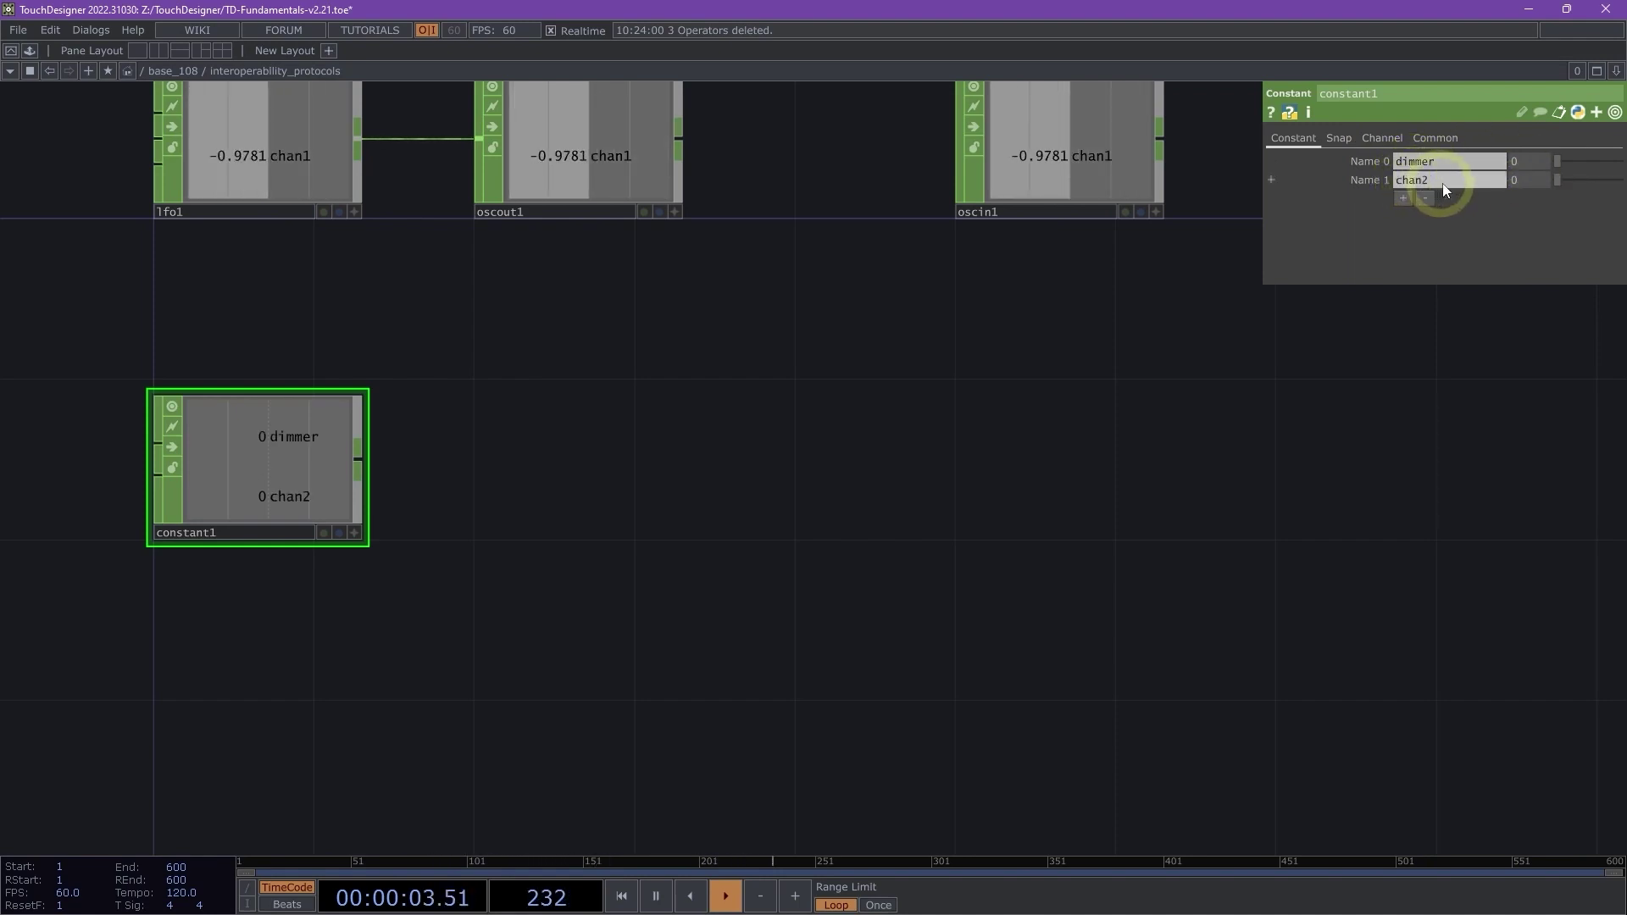
{"action": "left_click", "coordinate": [1412, 183]}
{"action": "type", "text": "r"}
{"action": "key", "text": "Return"}
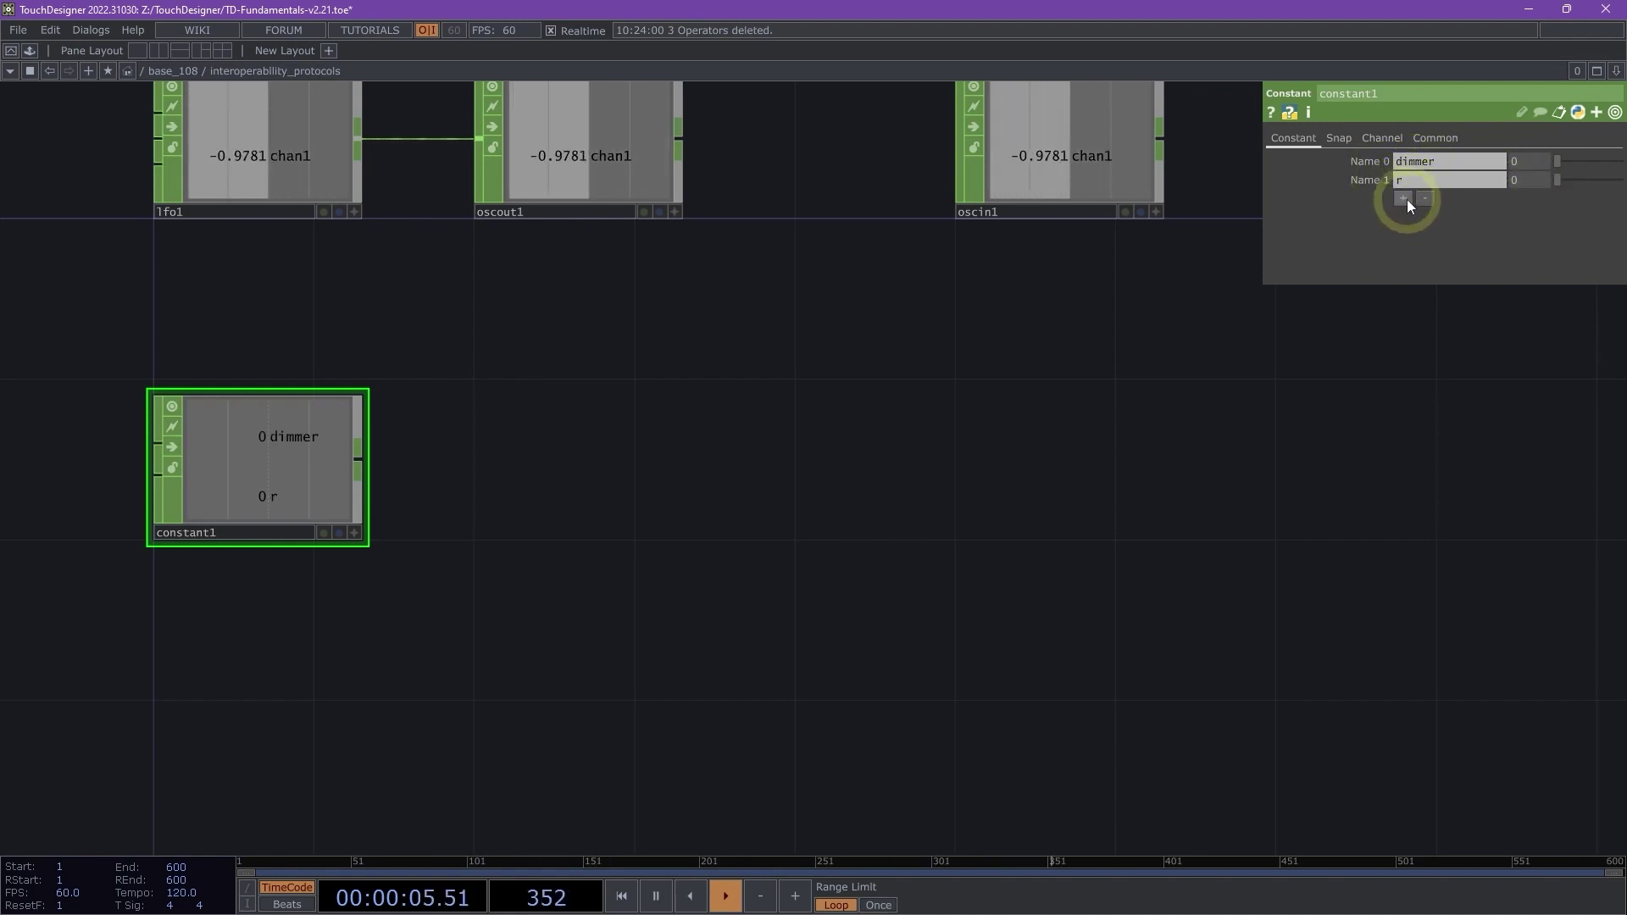
Step: Add third and fourth constant1 channels named g and b
{"action": "left_click", "coordinate": [1404, 198]}
{"action": "left_click", "coordinate": [1413, 199]}
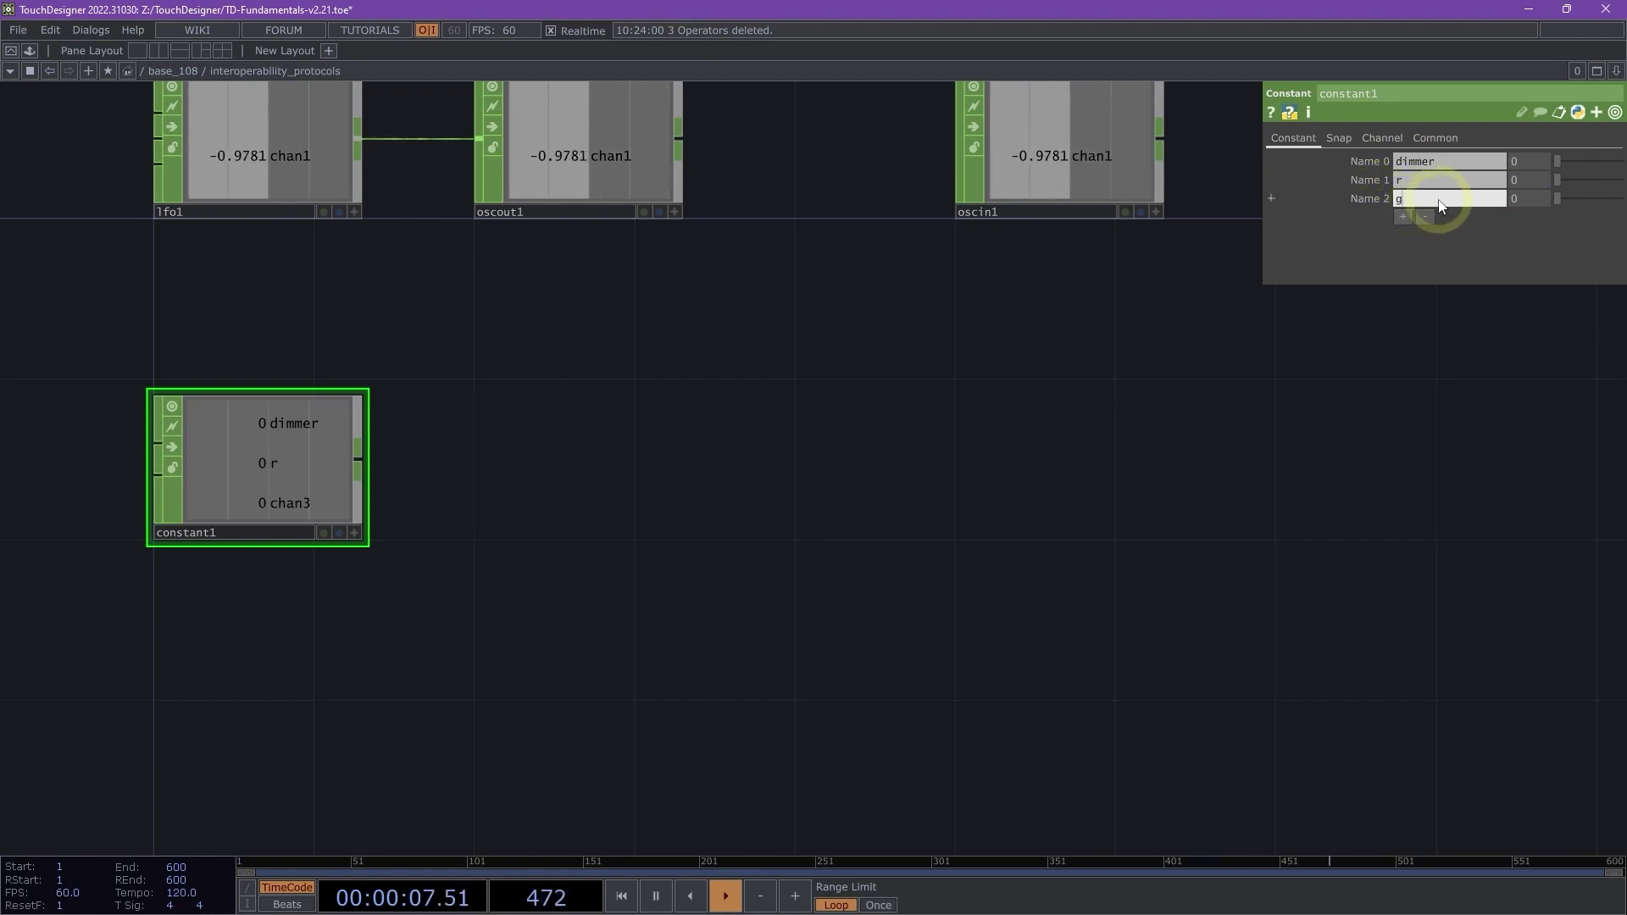
{"action": "type", "text": "g"}
{"action": "key", "text": "Return"}
{"action": "left_click", "coordinate": [1403, 217]}
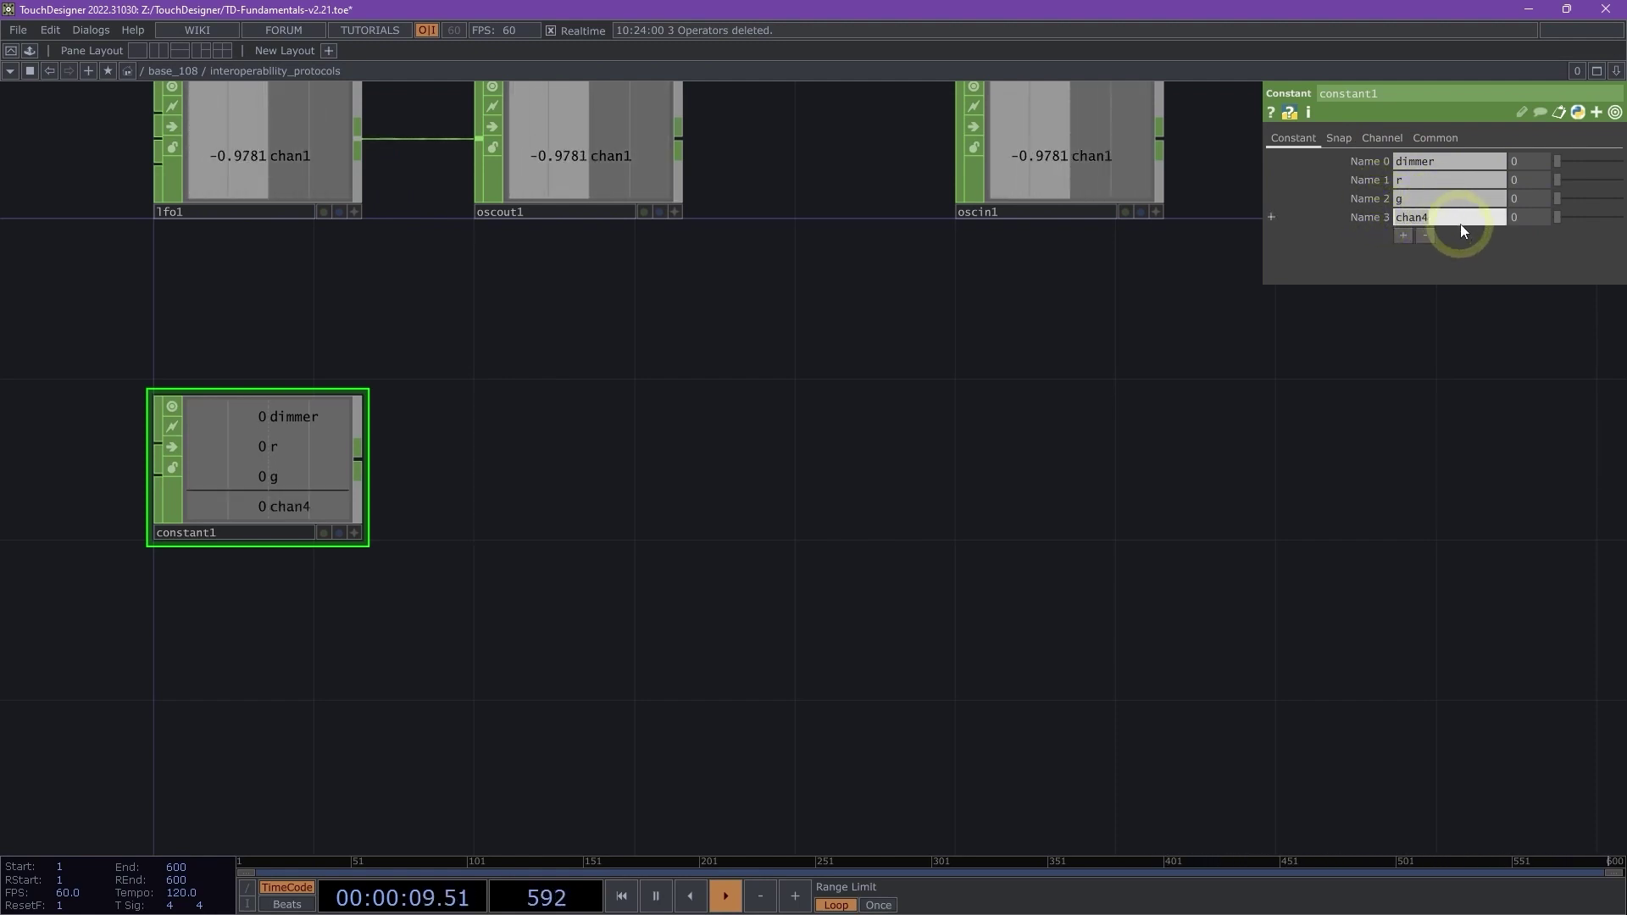
{"action": "type", "text": "b"}
{"action": "key", "text": "Return"}
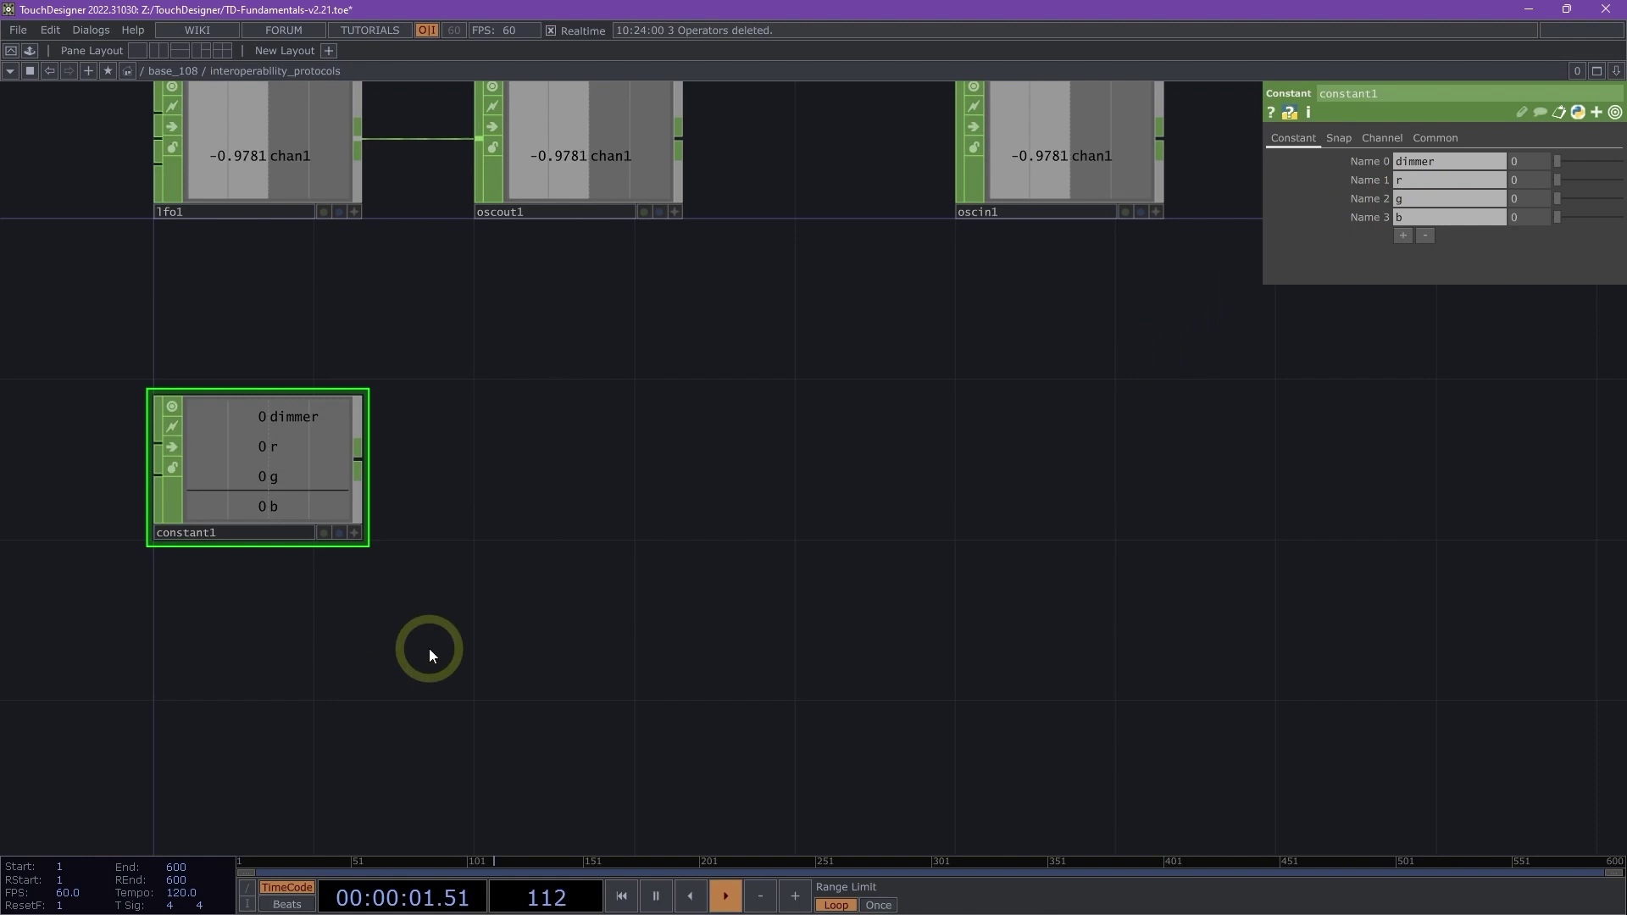
{"action": "left_click_drag", "start_coordinate": [585, 671], "coordinate": [509, 655]}
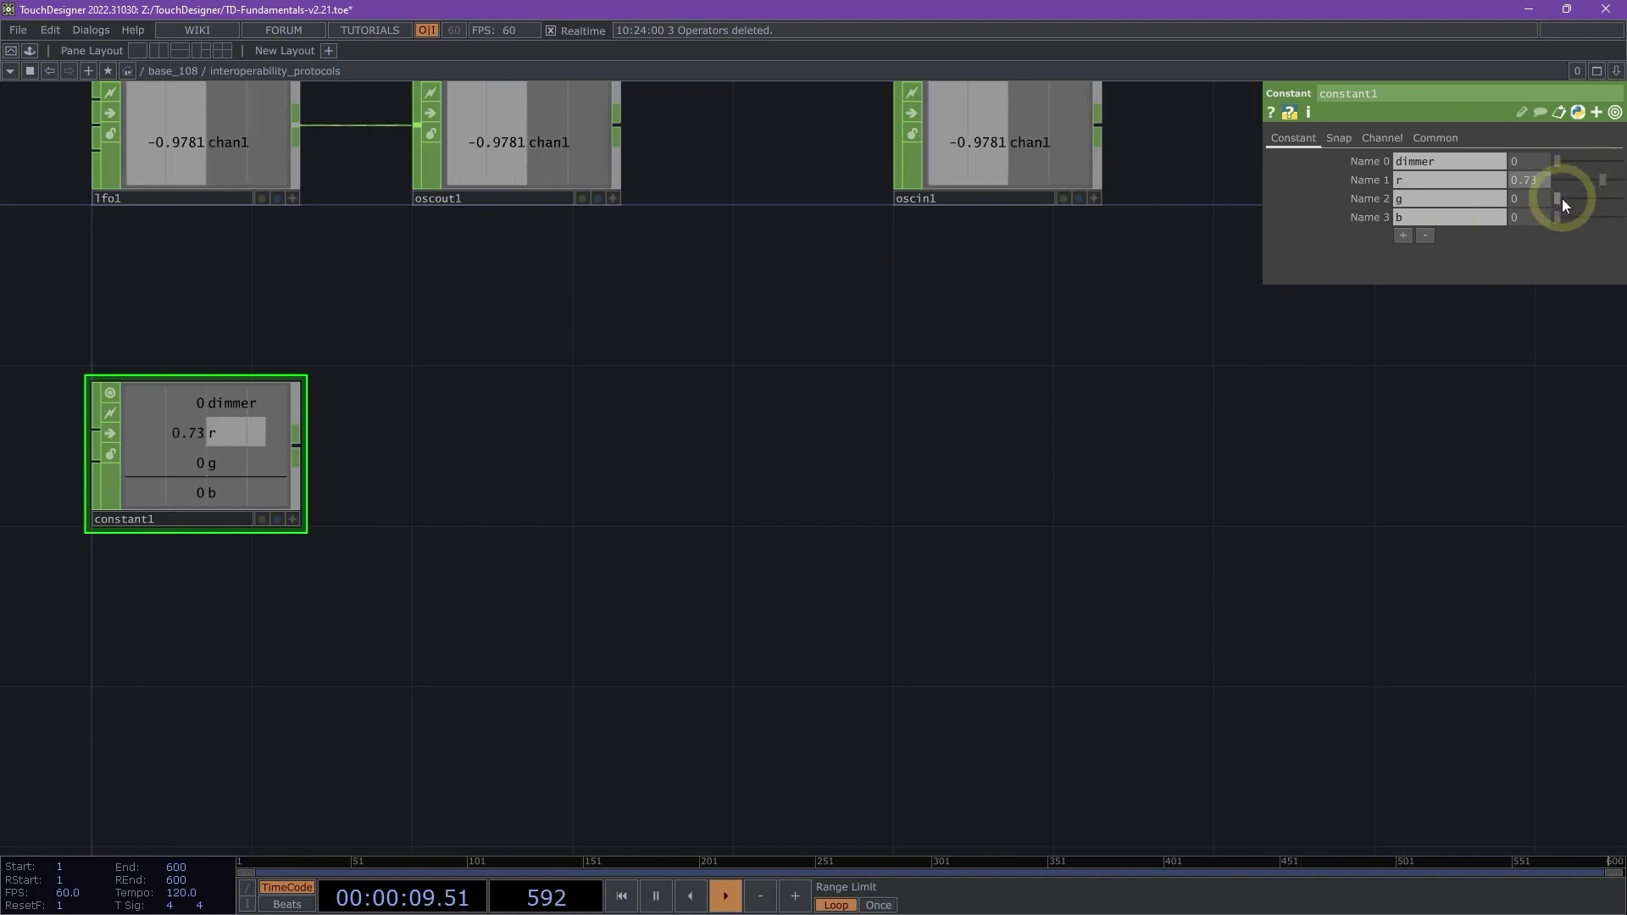
Step: Set constant1's r, g and b values to 0.73, 0.58 and 0.82, leaving dimmer at 0
{"action": "left_click_drag", "start_coordinate": [1567, 217], "coordinate": [1620, 219]}
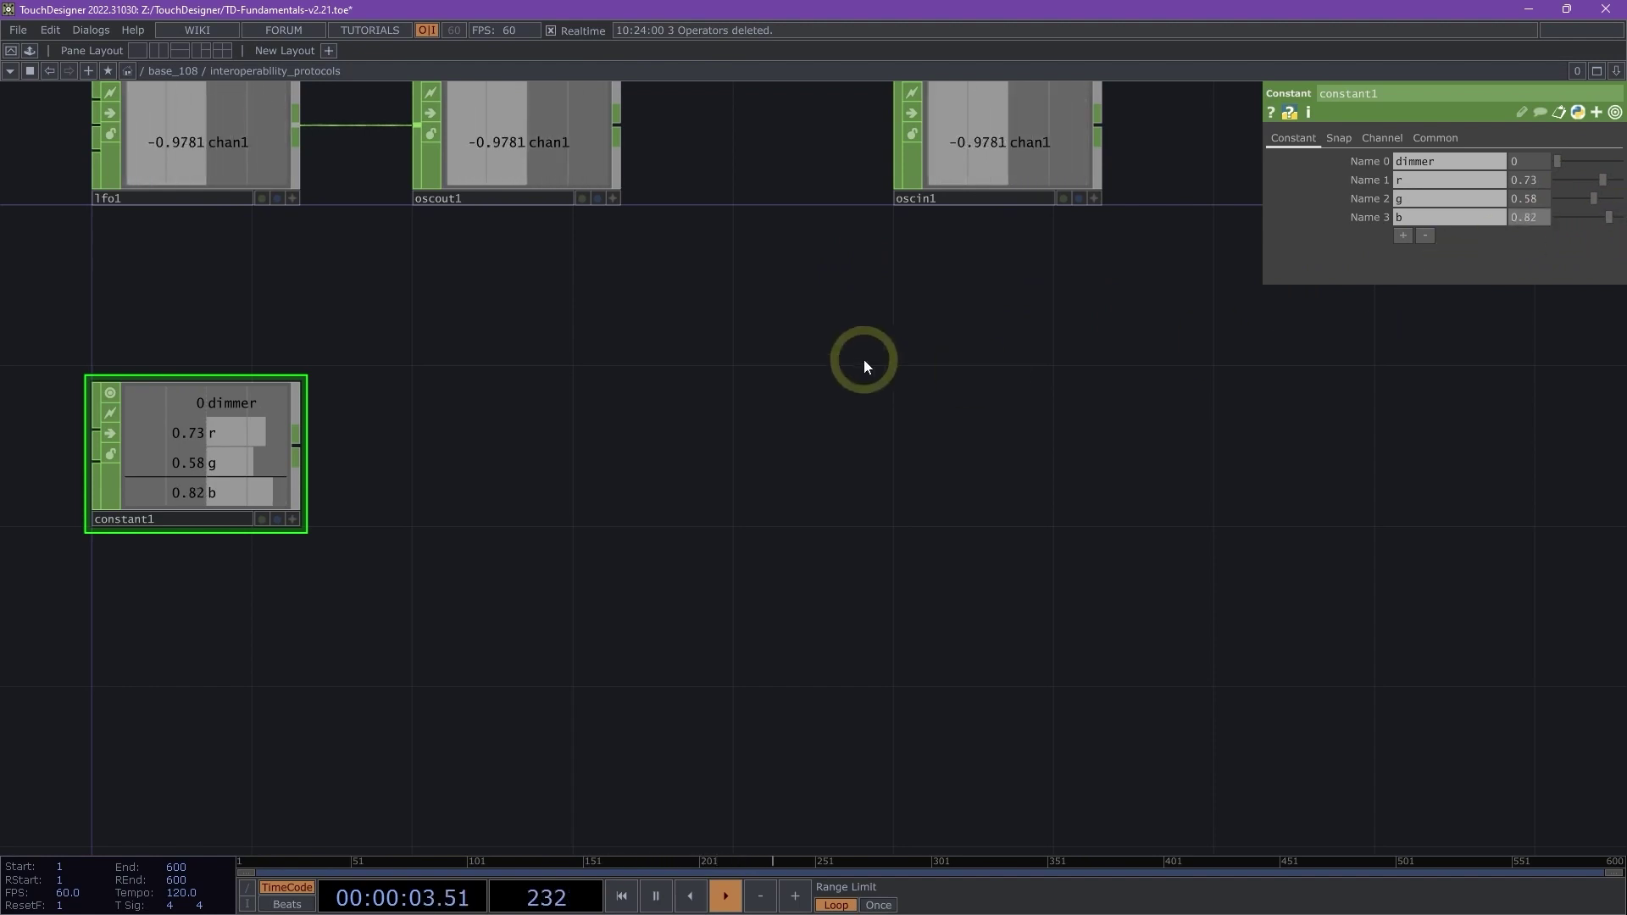
{"action": "left_click_drag", "start_coordinate": [492, 450], "coordinate": [438, 536]}
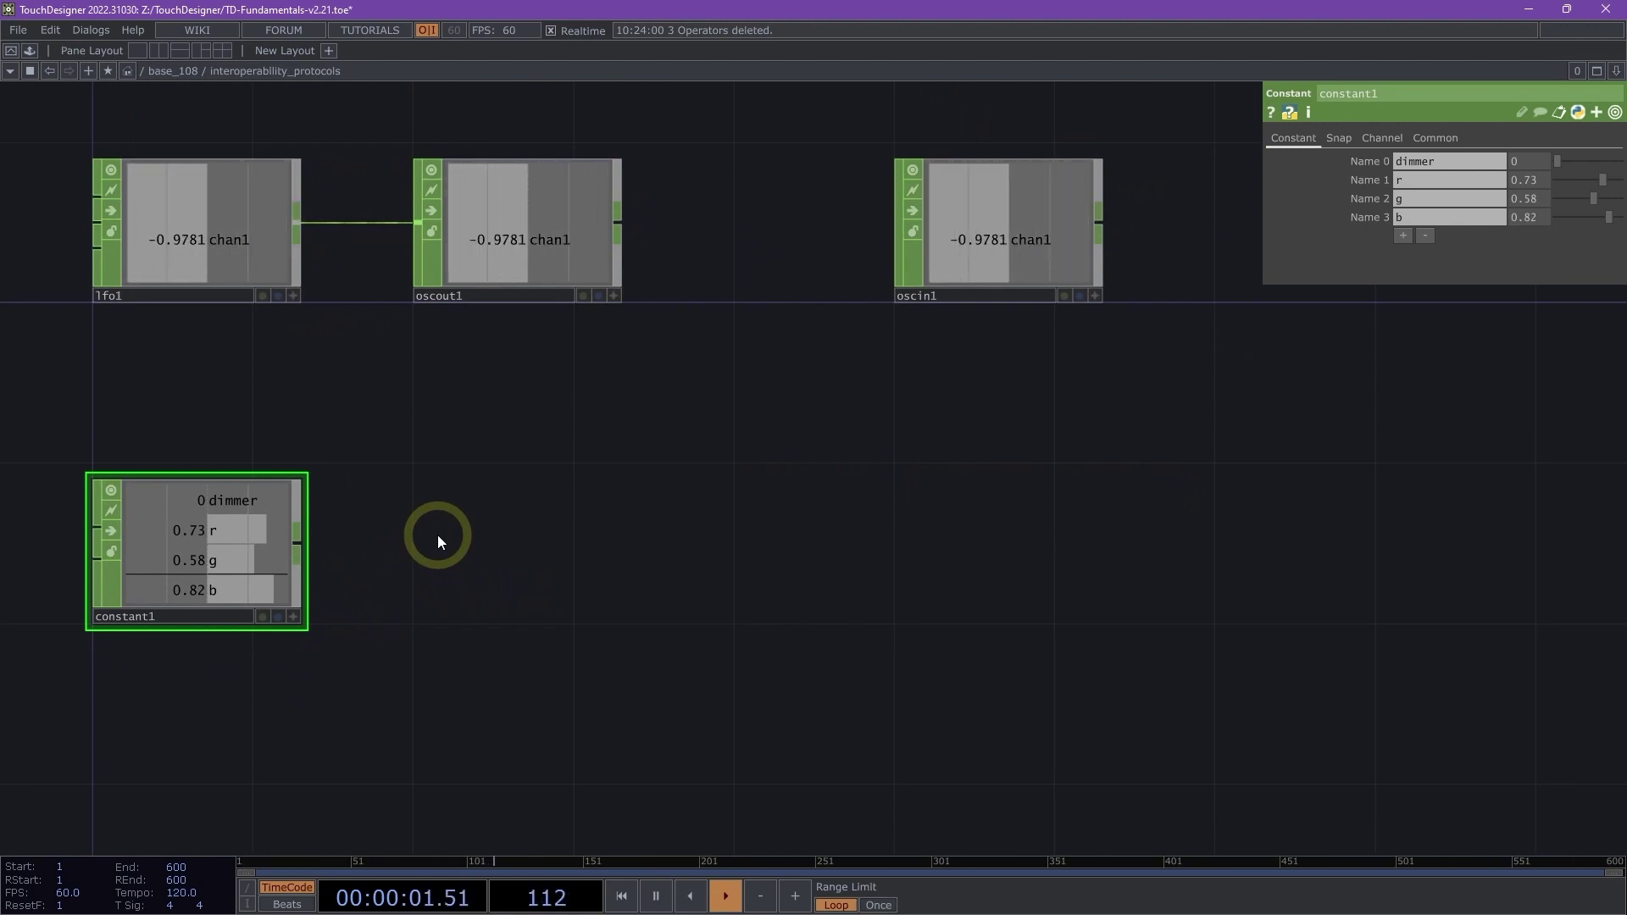
Step: Append a Math CHOP, math1, after constant1 with its To Range set to 0–255
{"action": "right_click", "coordinate": [295, 546]}
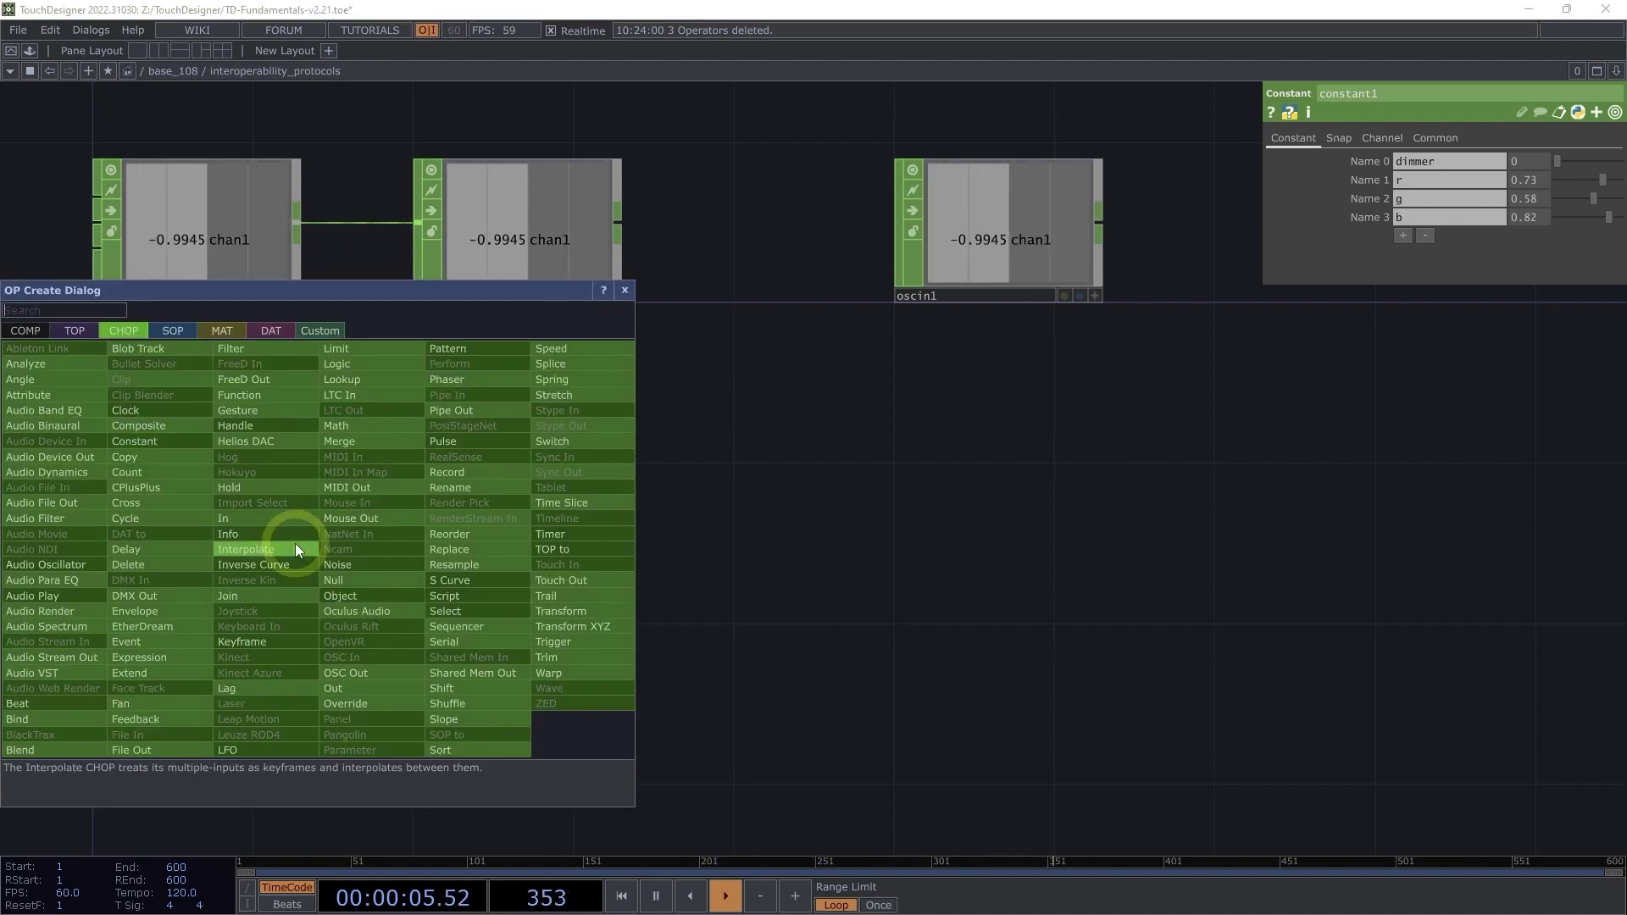
{"action": "left_click", "coordinate": [348, 431]}
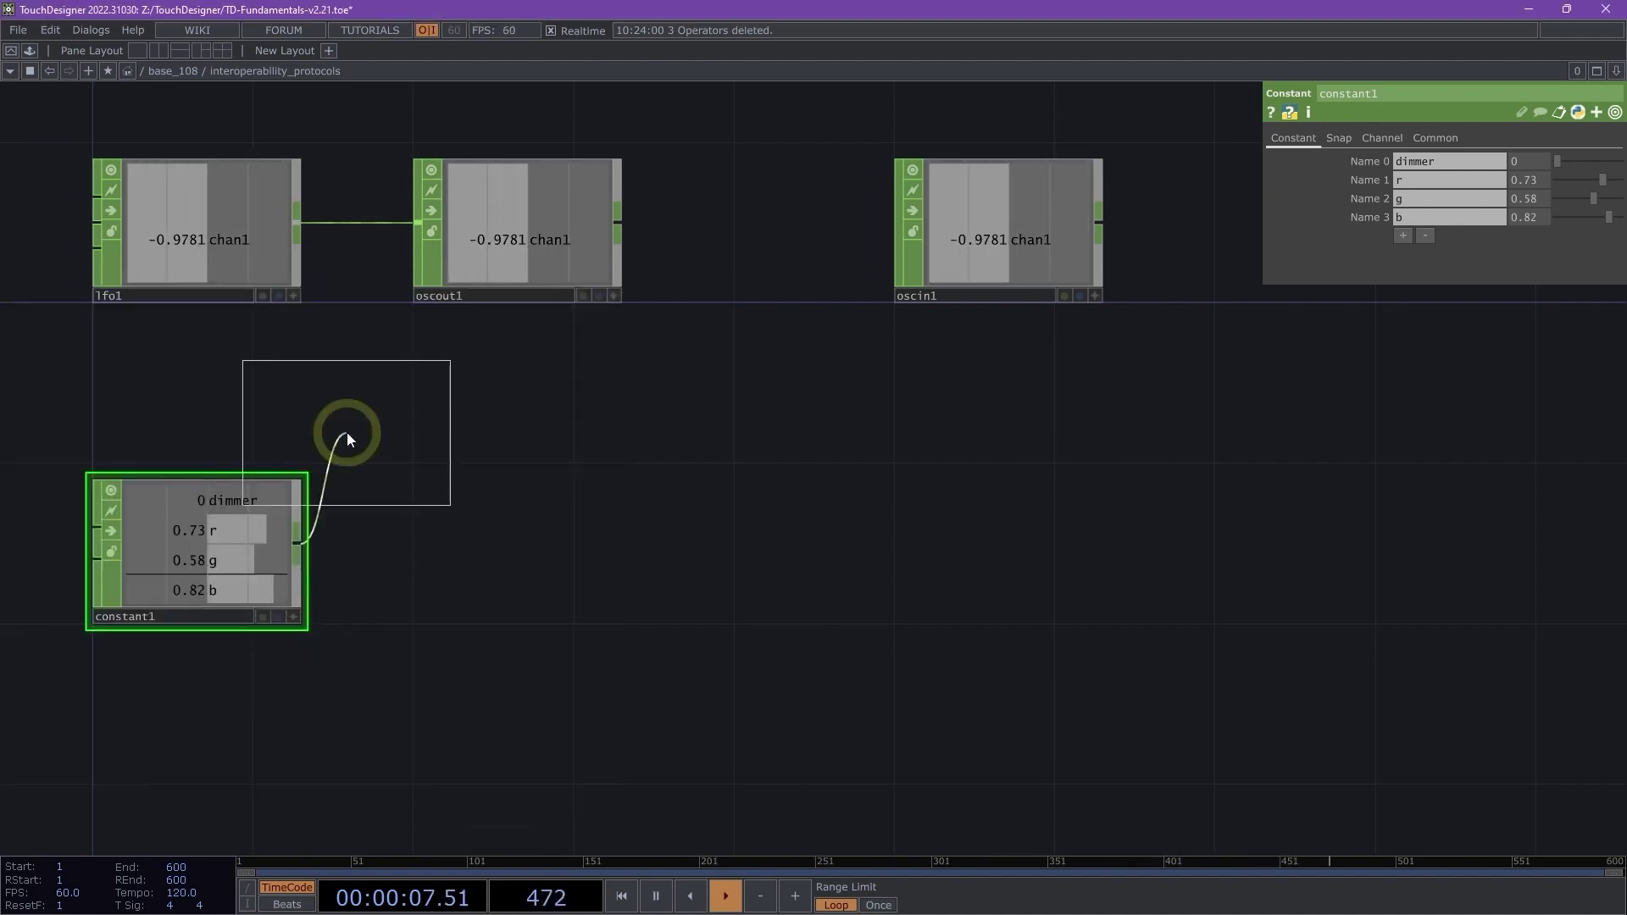
{"action": "left_click", "coordinate": [511, 542]}
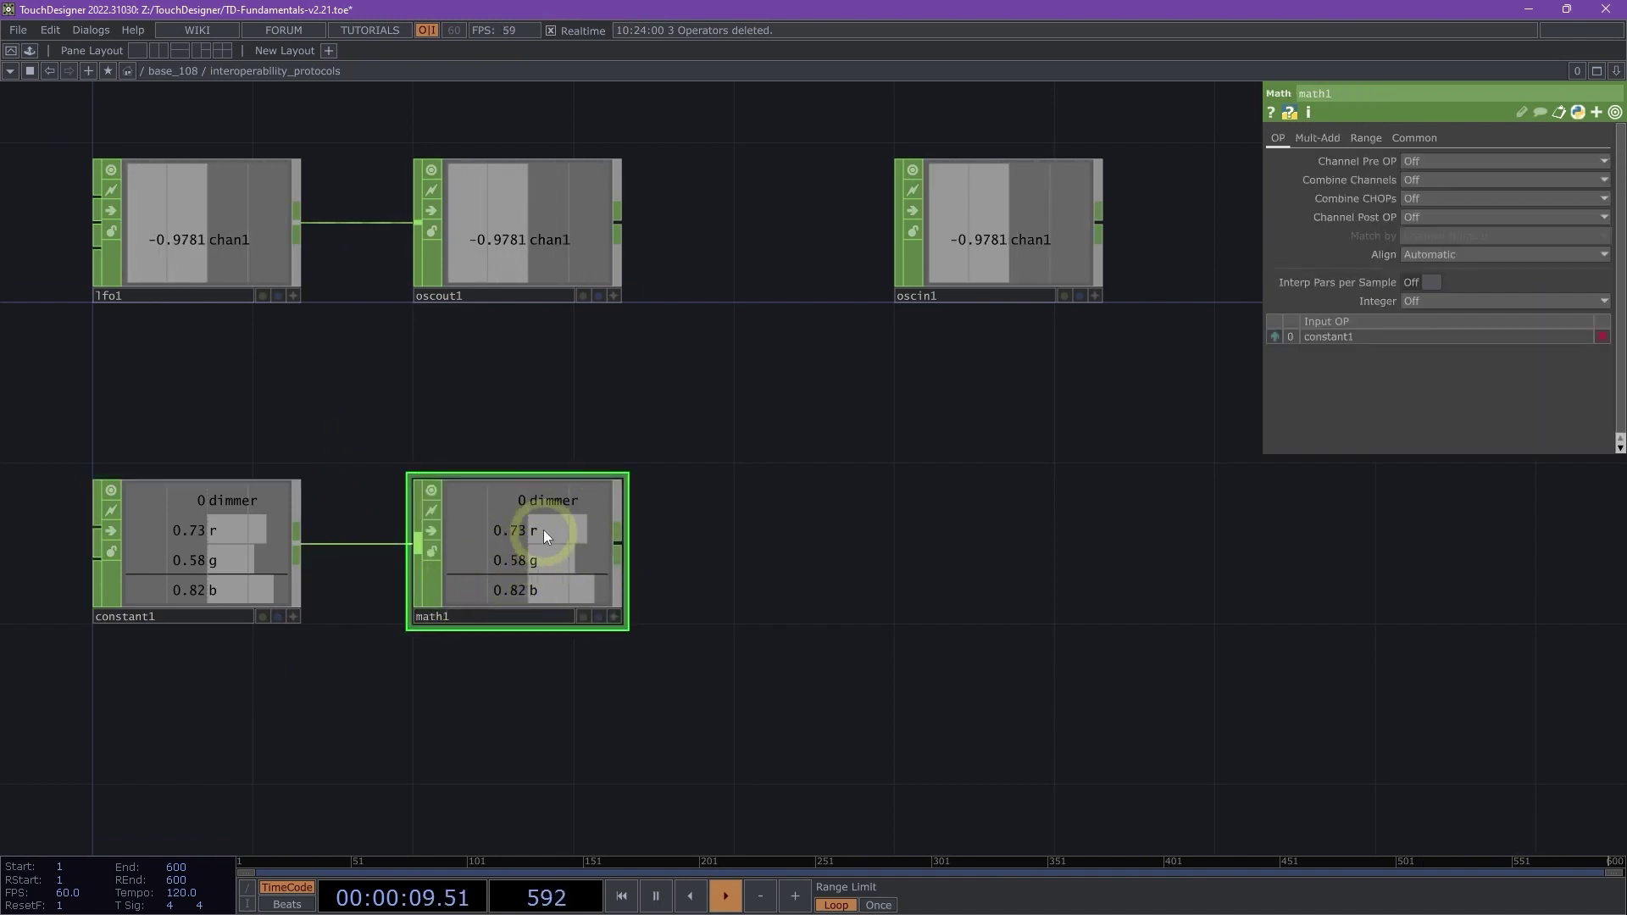
{"action": "left_click", "coordinate": [1366, 137]}
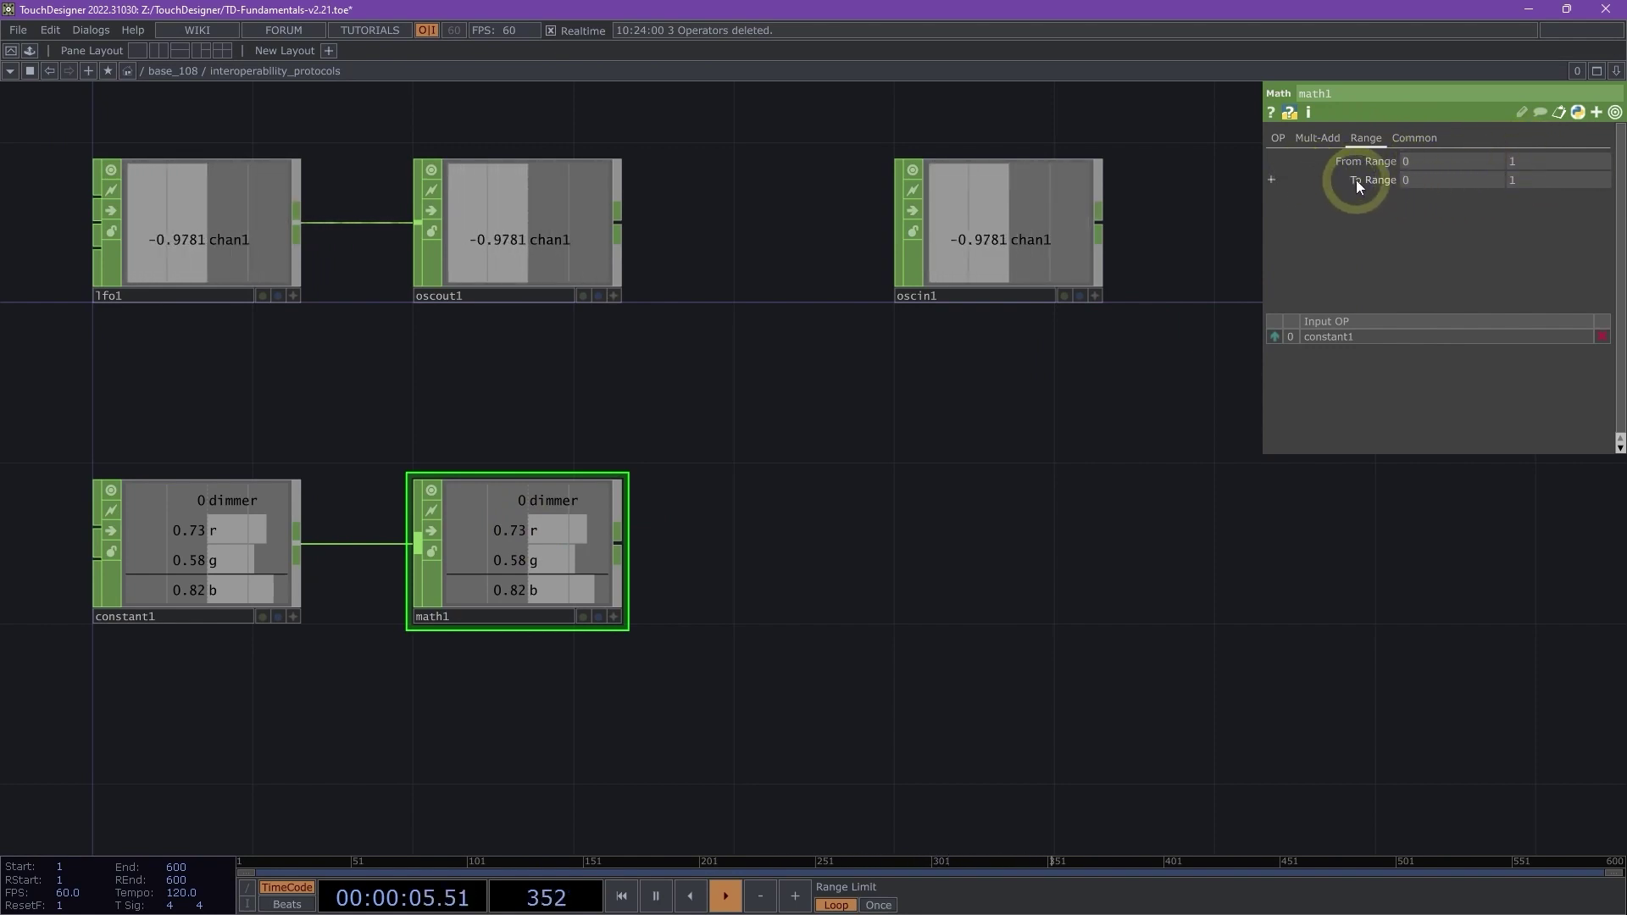
{"action": "left_click", "coordinate": [1538, 181]}
{"action": "type", "text": "2"}
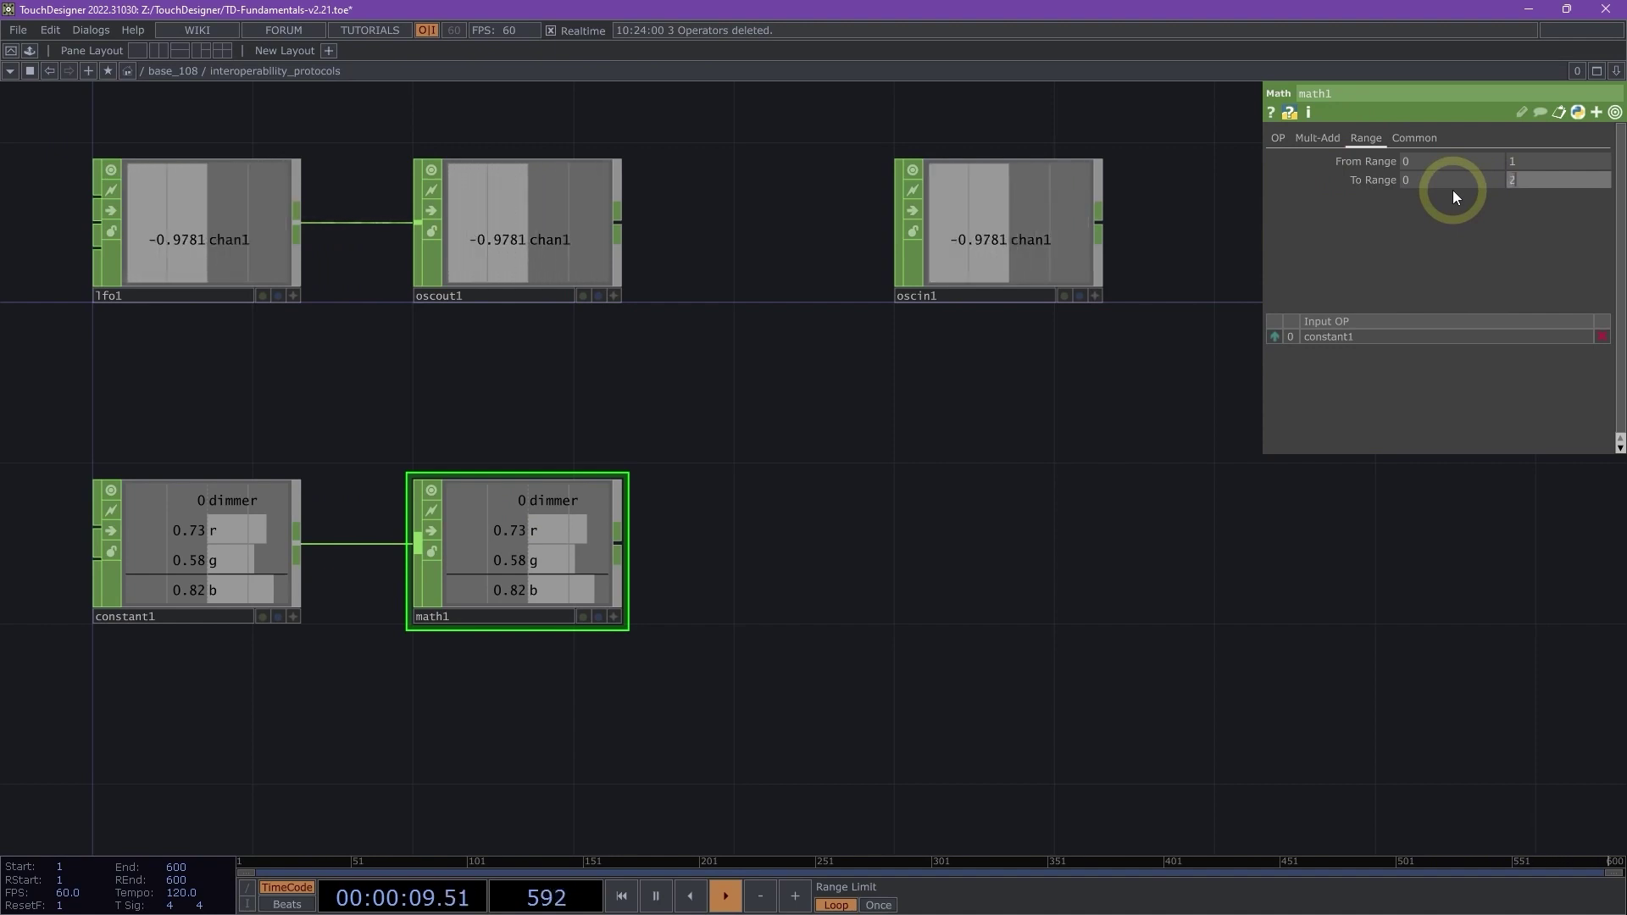
{"action": "type", "text": "55"}
{"action": "key", "text": "Return"}
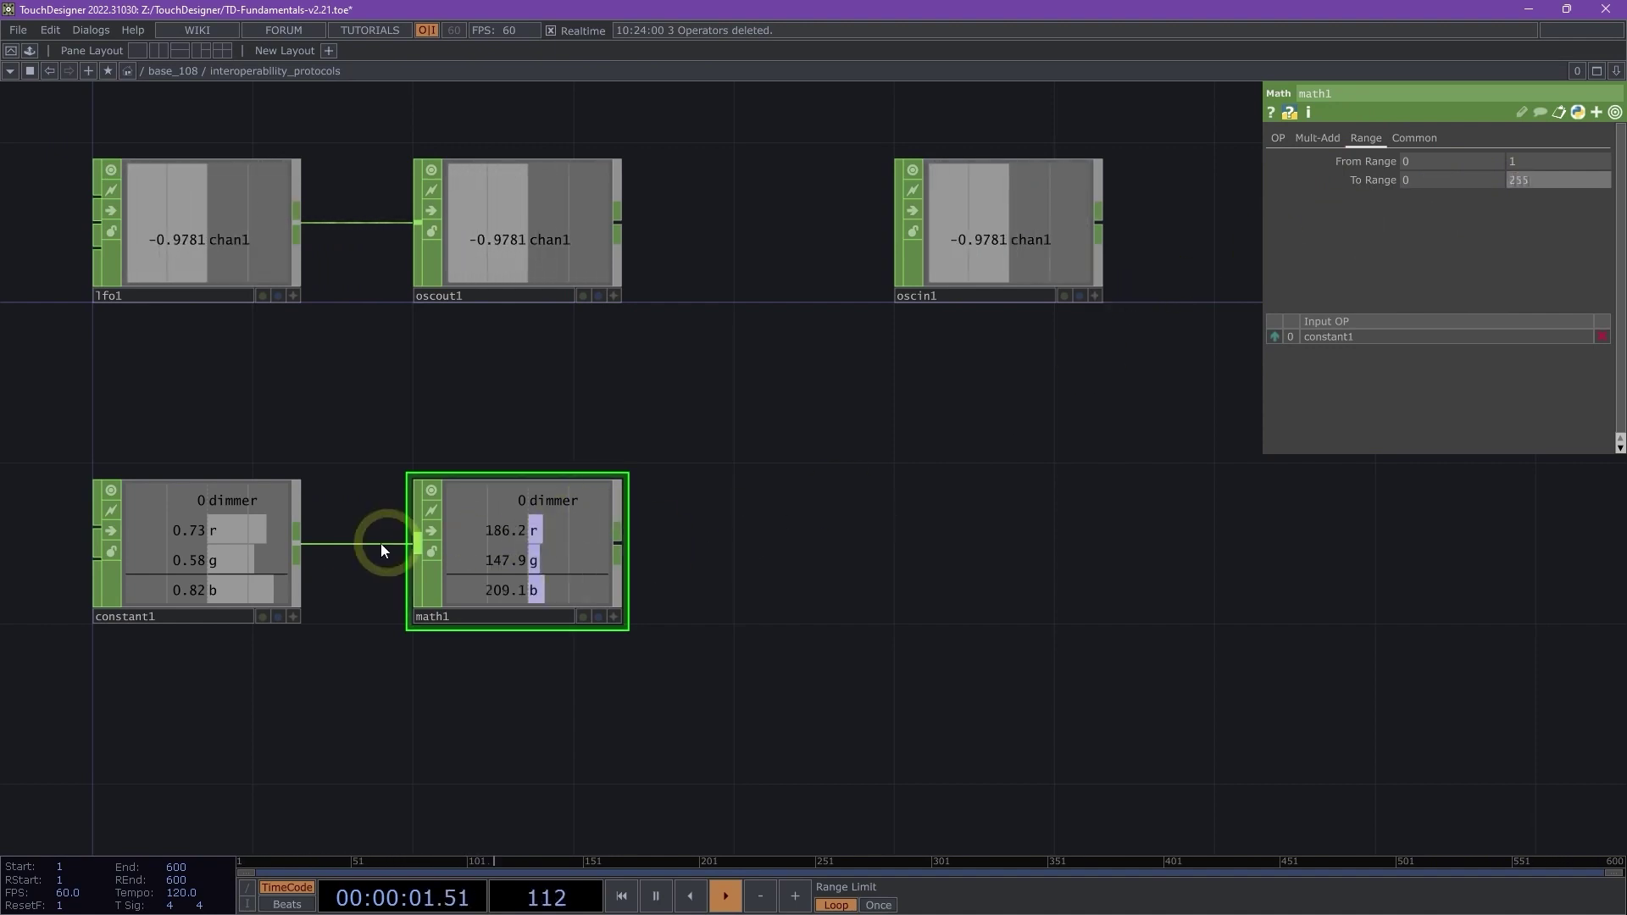
Step: Lower constant1's g channel to 0.47 so math1's g reads 119.8
{"action": "left_click", "coordinate": [181, 540]}
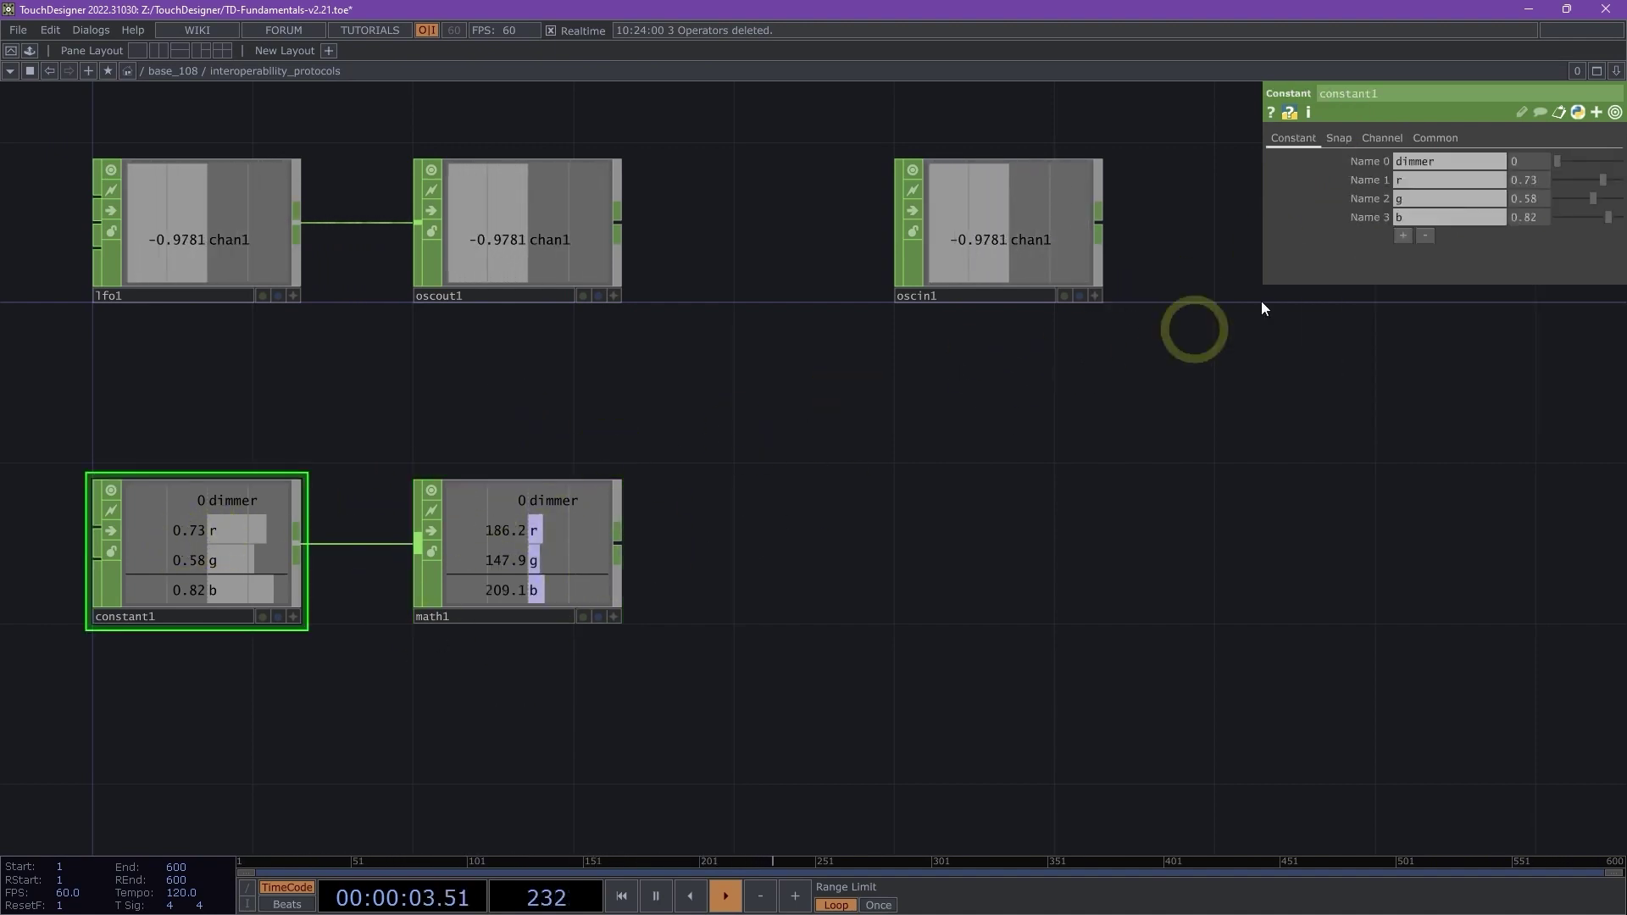
{"action": "left_click_drag", "start_coordinate": [1588, 198], "coordinate": [1477, 253]}
{"action": "left_click_drag", "start_coordinate": [1035, 441], "coordinate": [1064, 465]}
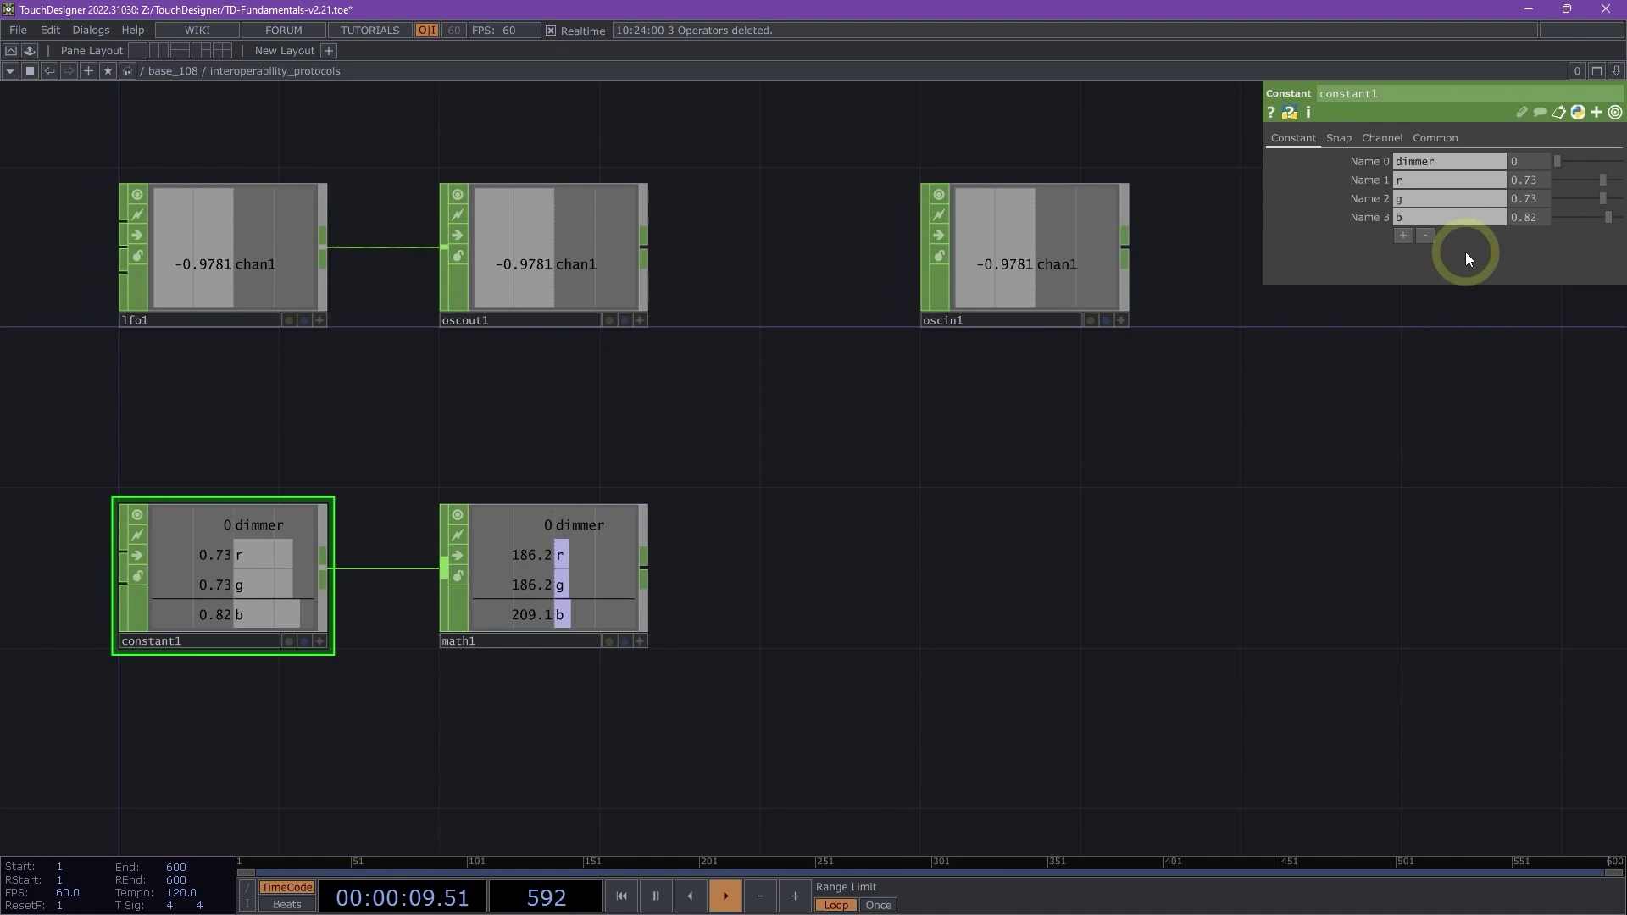
{"action": "left_click_drag", "start_coordinate": [1558, 205], "coordinate": [1588, 197]}
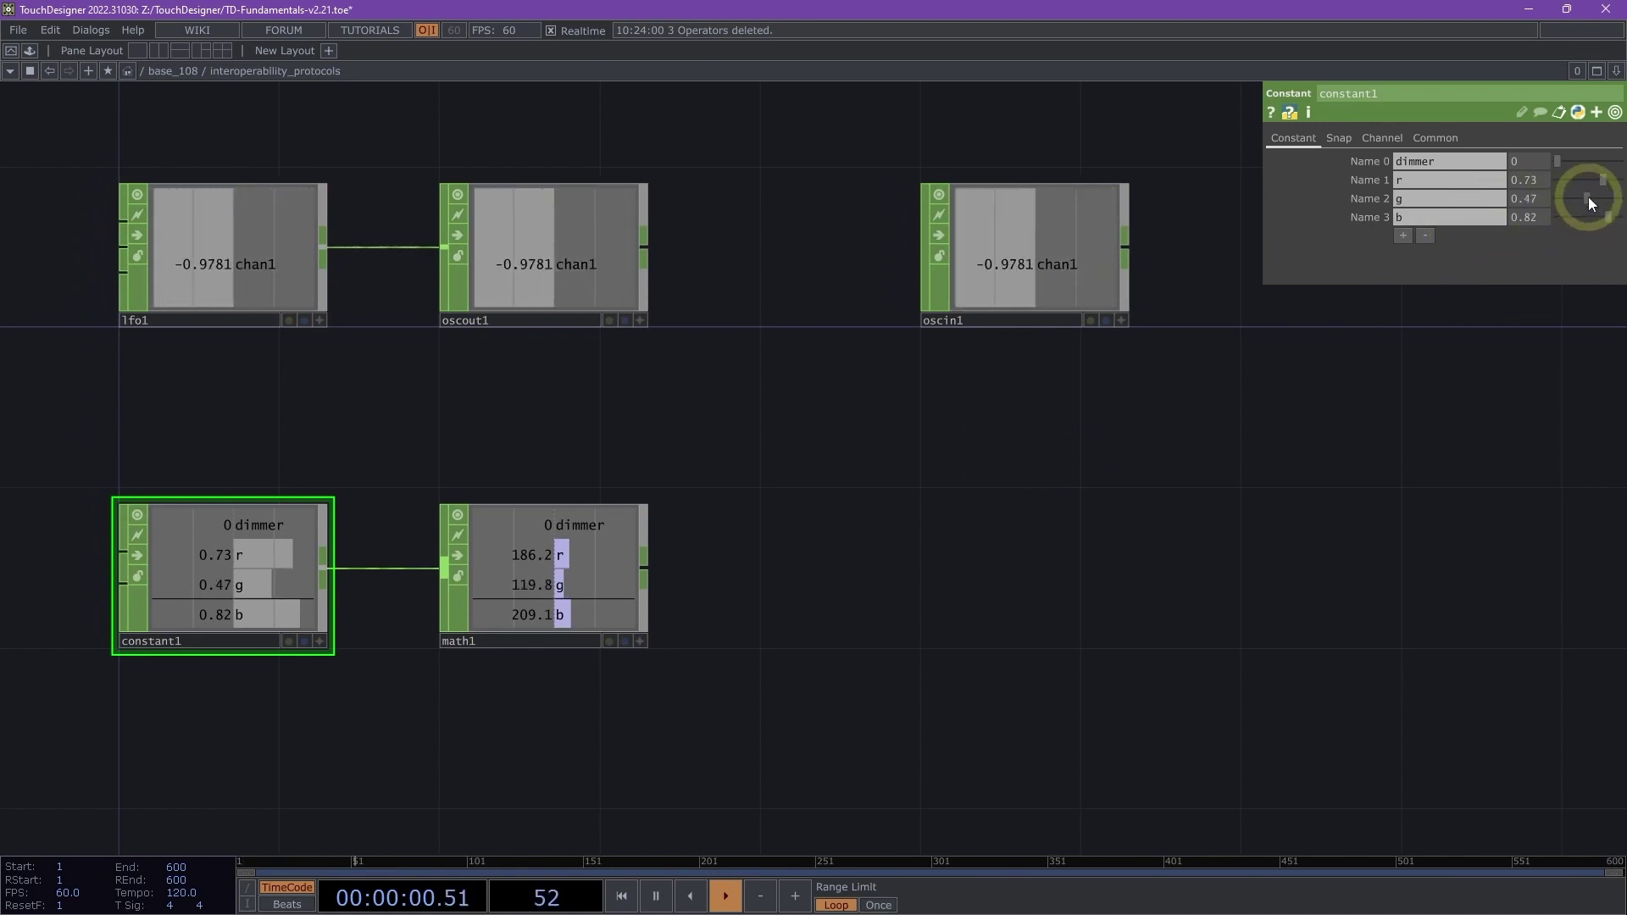
{"action": "left_click", "coordinate": [540, 583]}
{"action": "scroll", "coordinate": [479, 615], "scroll_direction": "up", "scroll_amount": 3}
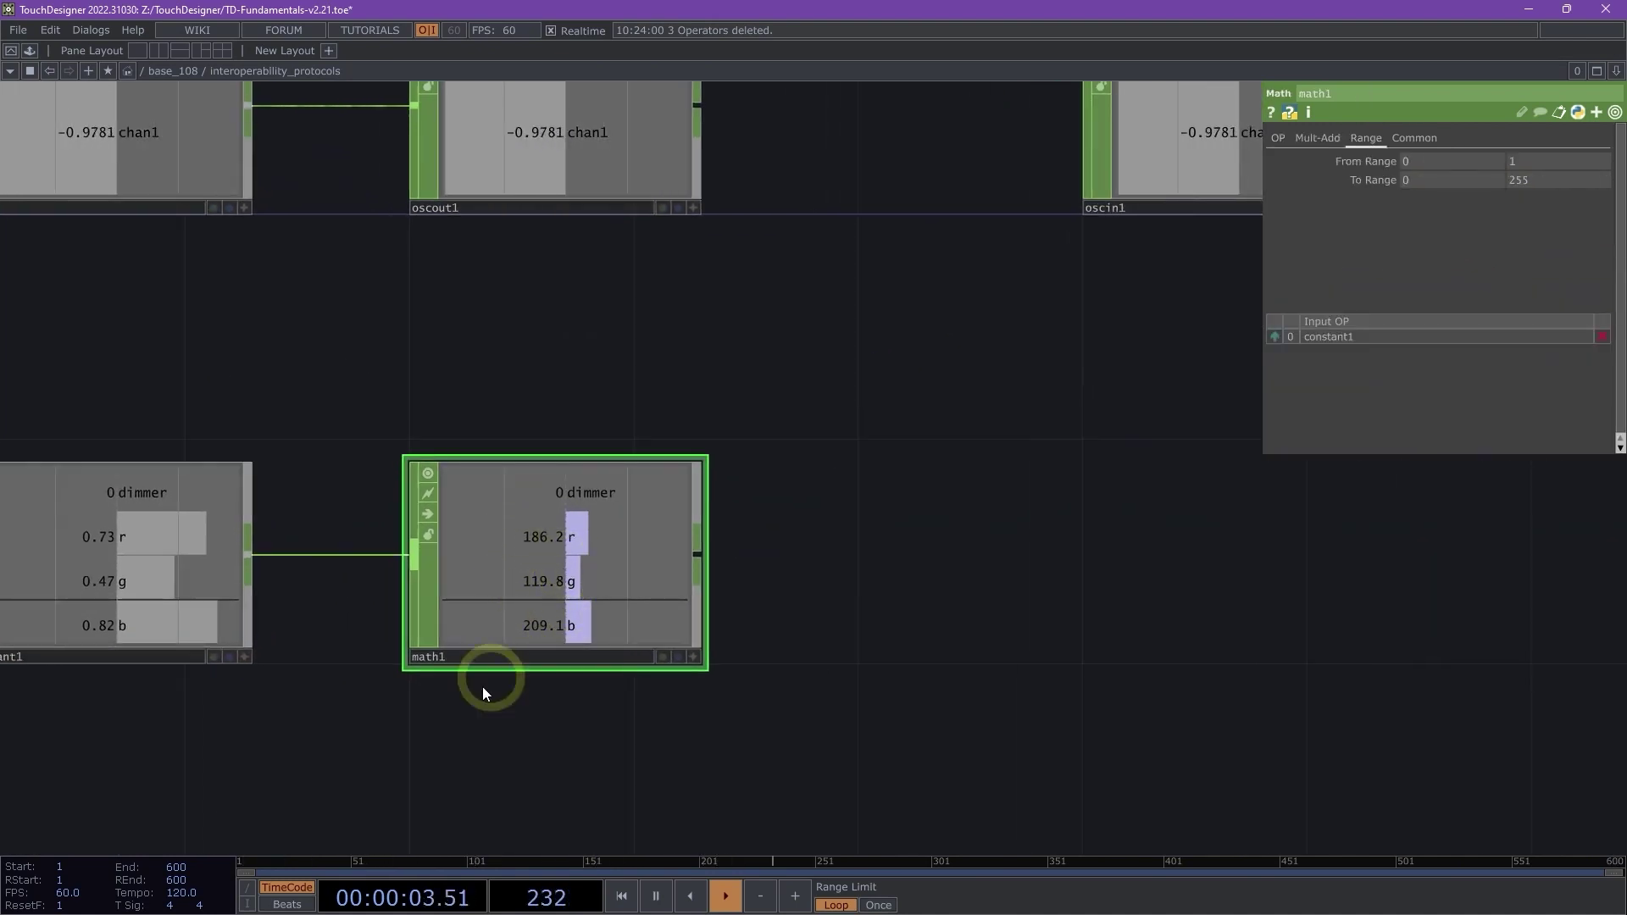
{"action": "left_click_drag", "start_coordinate": [435, 745], "coordinate": [493, 770]}
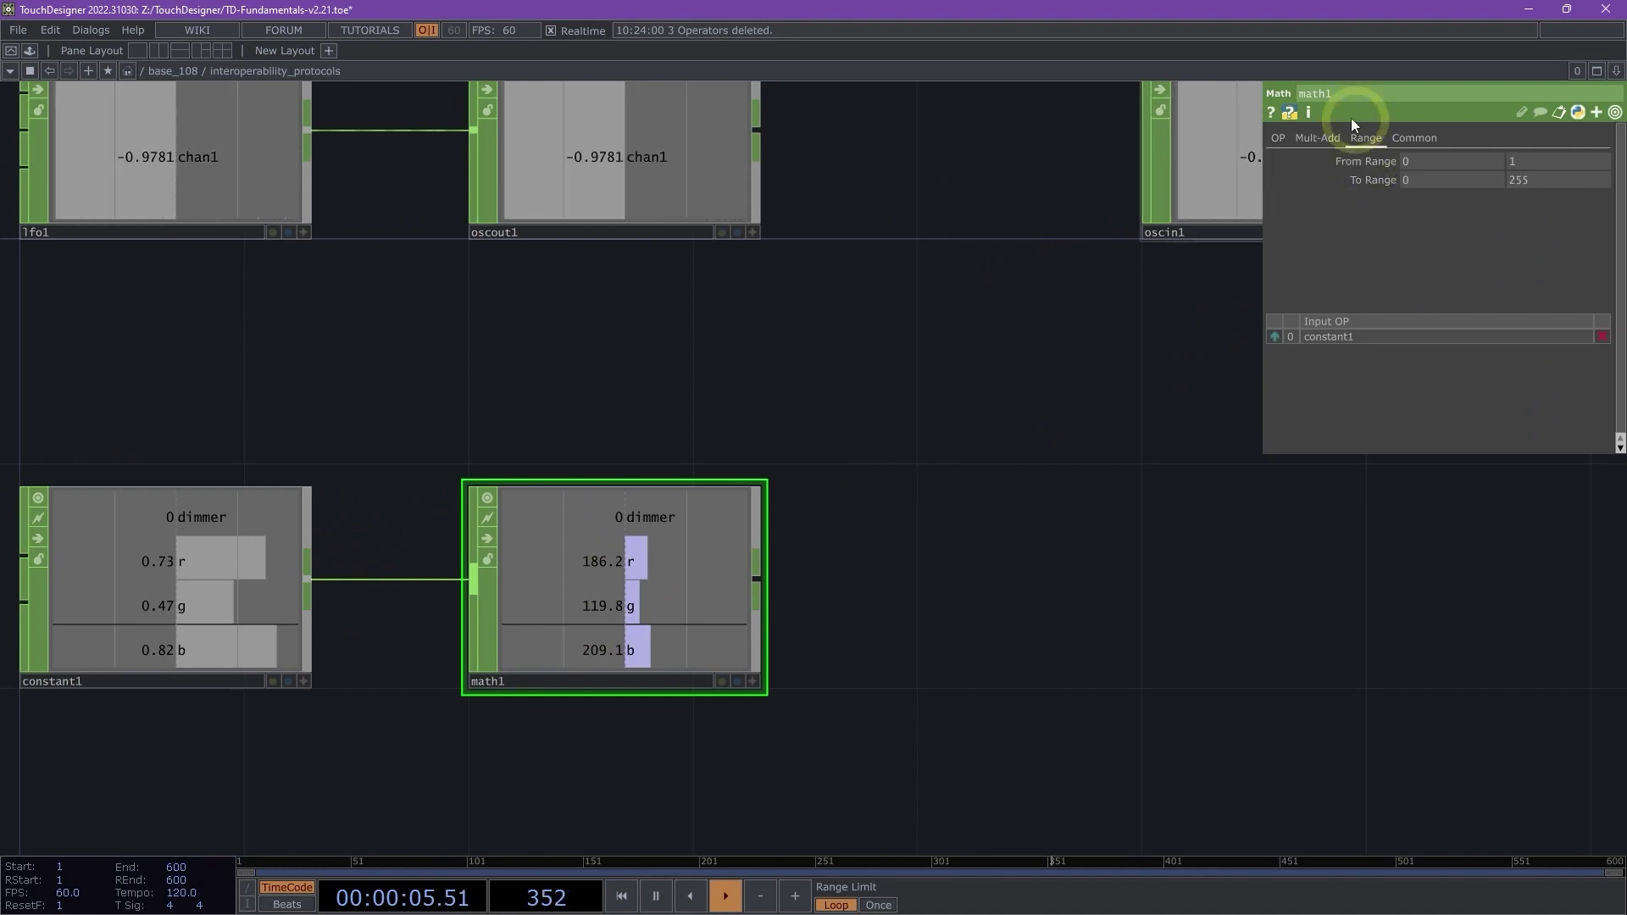
Step: Set math1's Integer parameter to Round, giving r, g, b values 186, 120 and 209
{"action": "left_click", "coordinate": [1280, 138]}
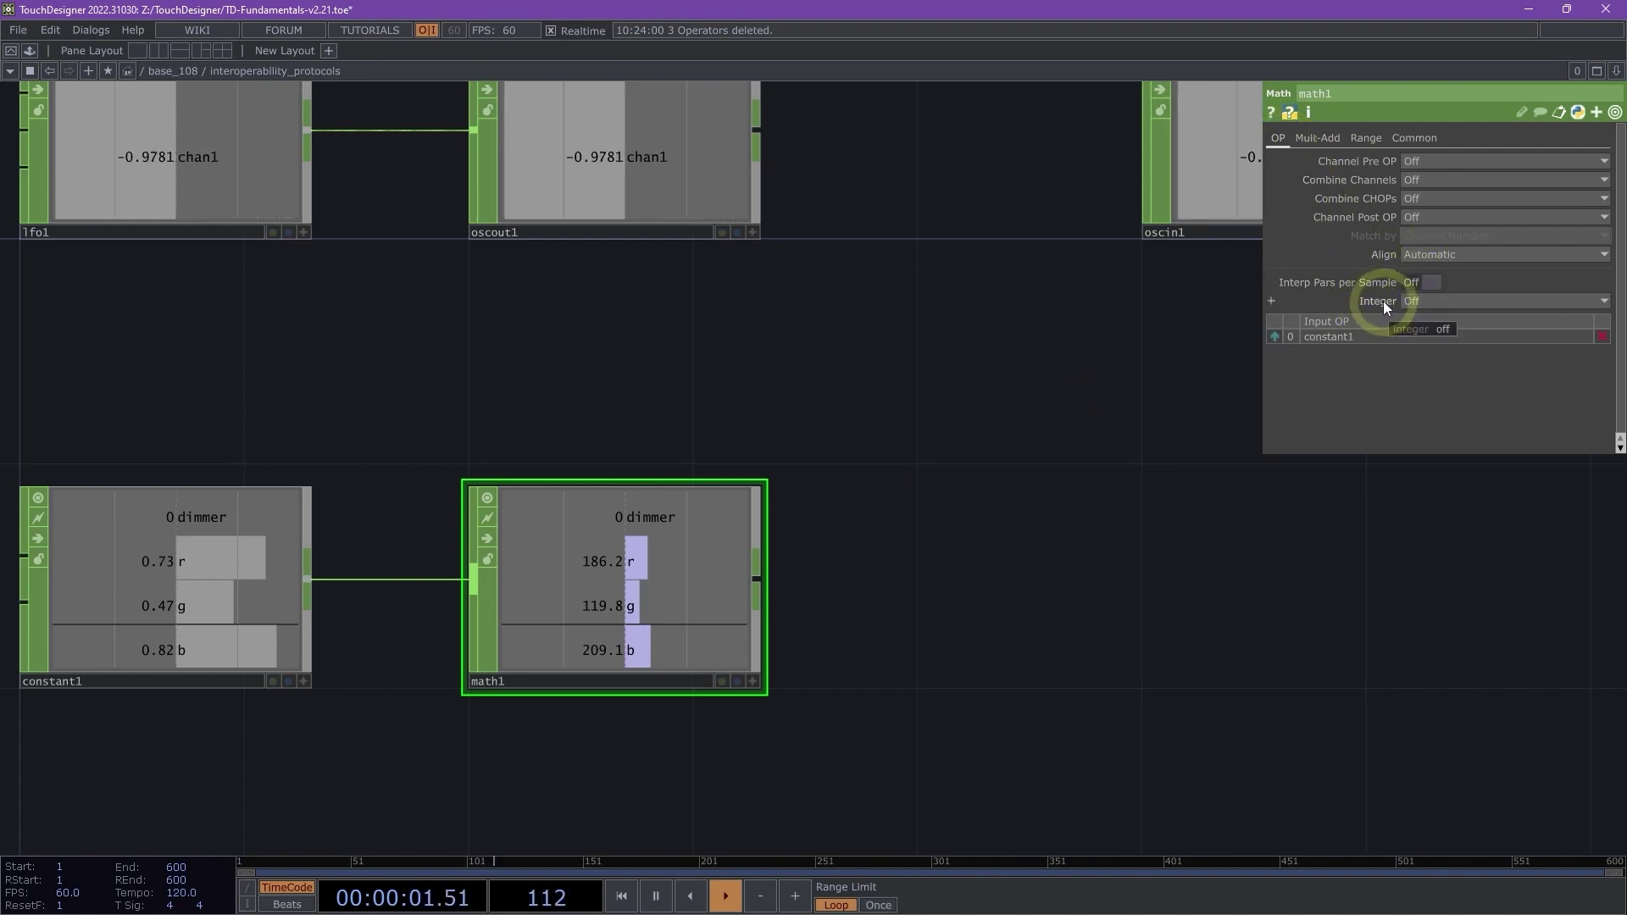
{"action": "left_click", "coordinate": [1418, 301]}
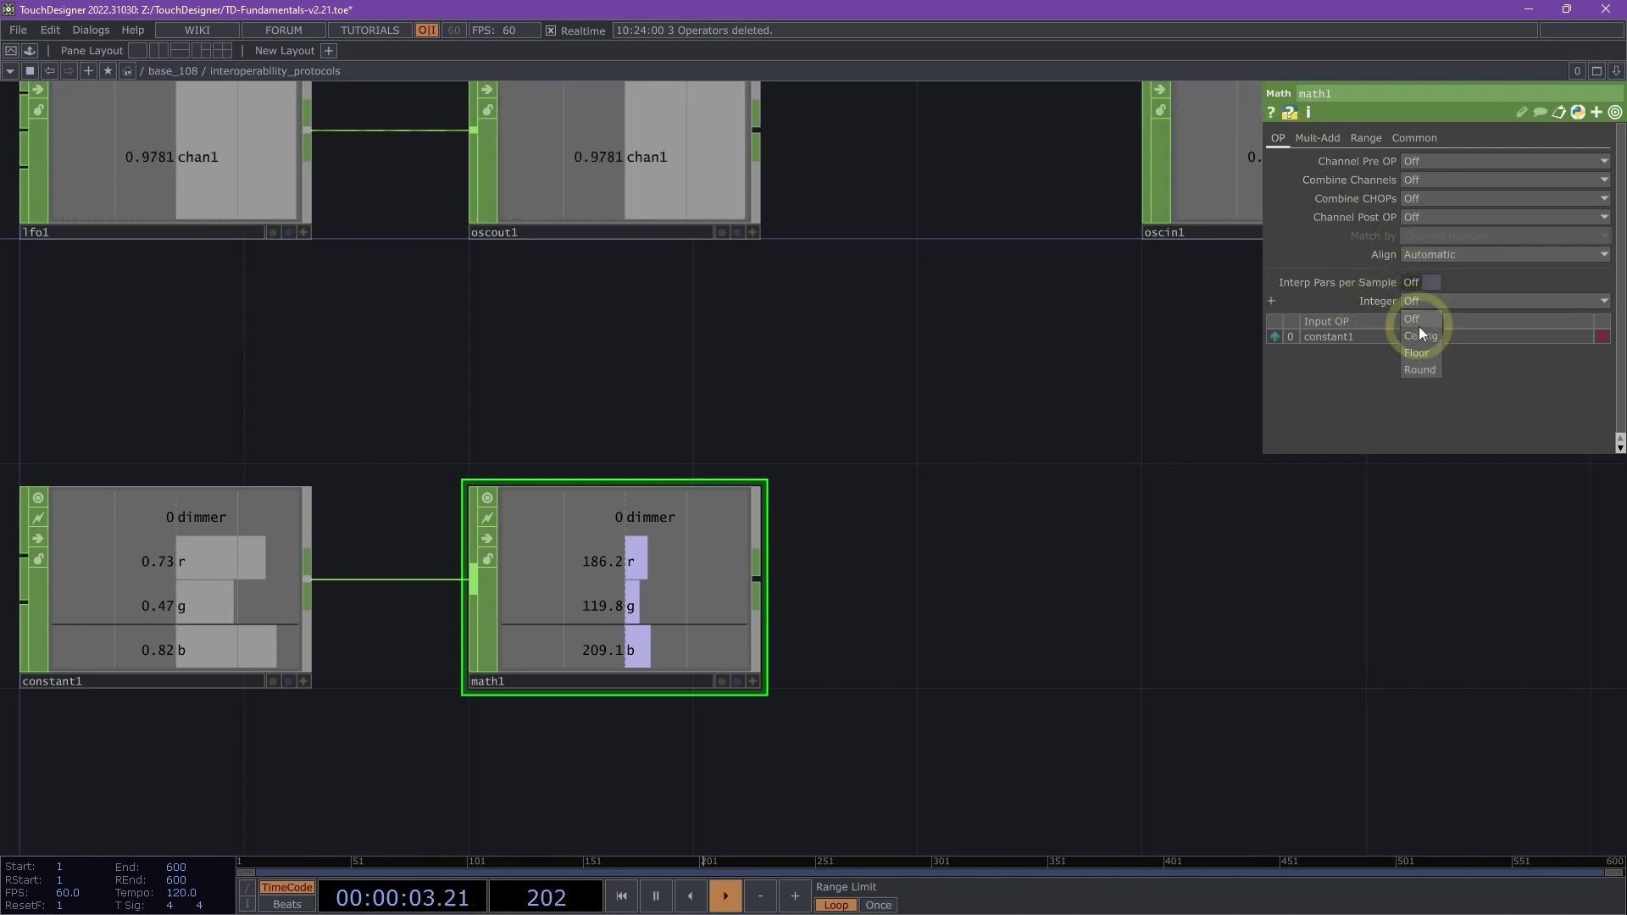
{"action": "left_click", "coordinate": [1419, 369]}
{"action": "left_click_drag", "start_coordinate": [1046, 481], "coordinate": [1092, 507]}
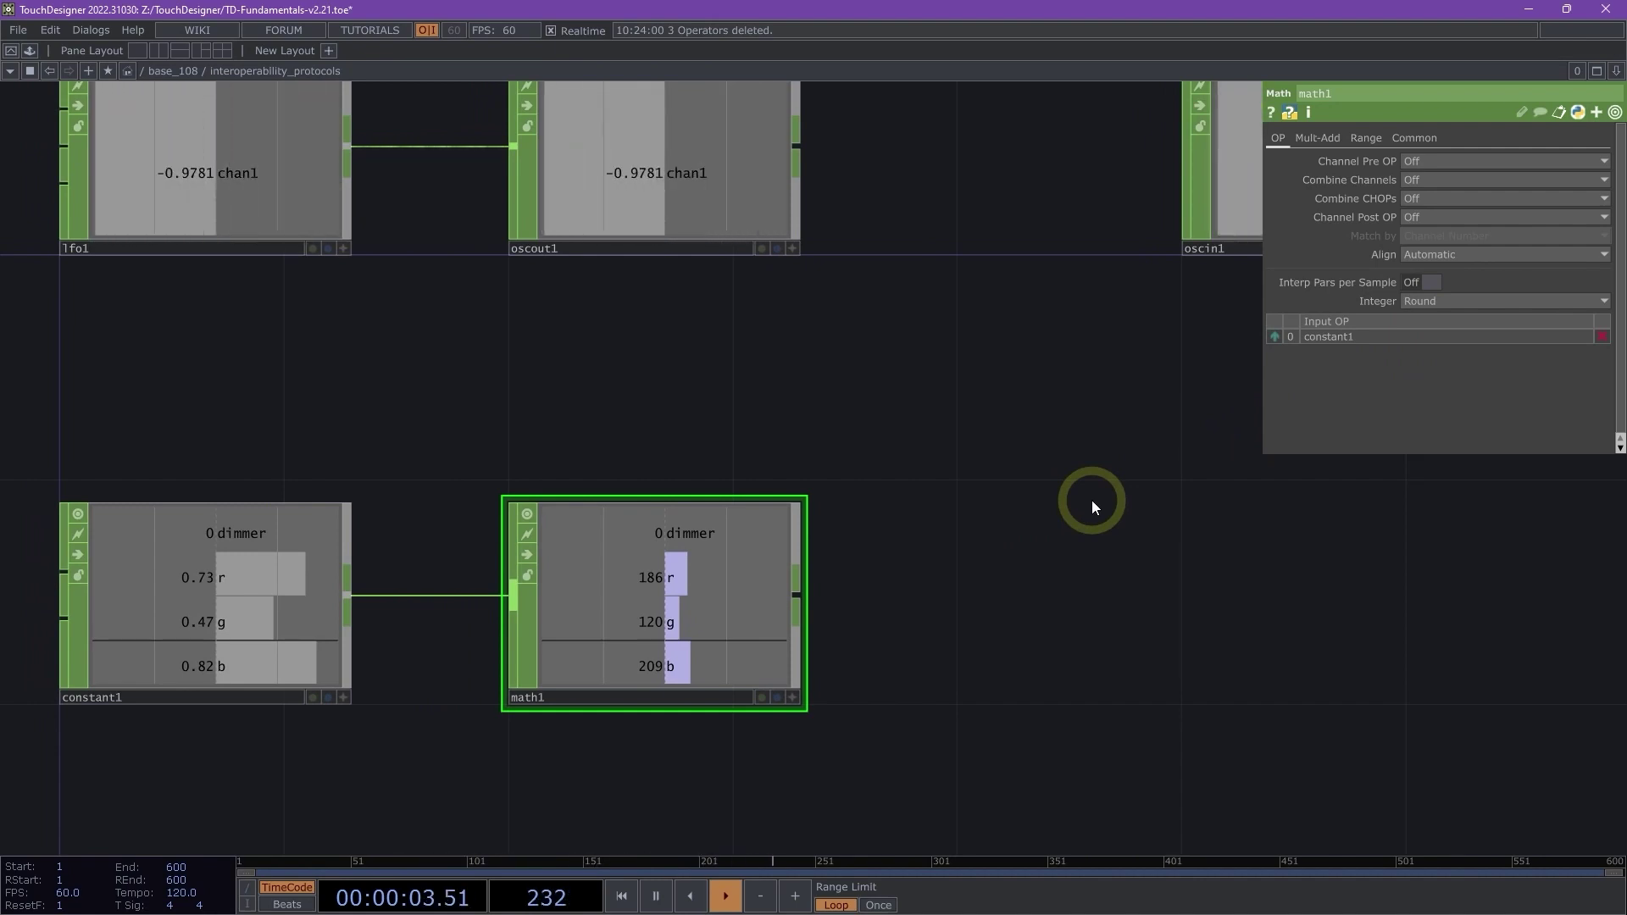
{"action": "scroll", "coordinate": [927, 635], "scroll_direction": "down", "scroll_amount": 3}
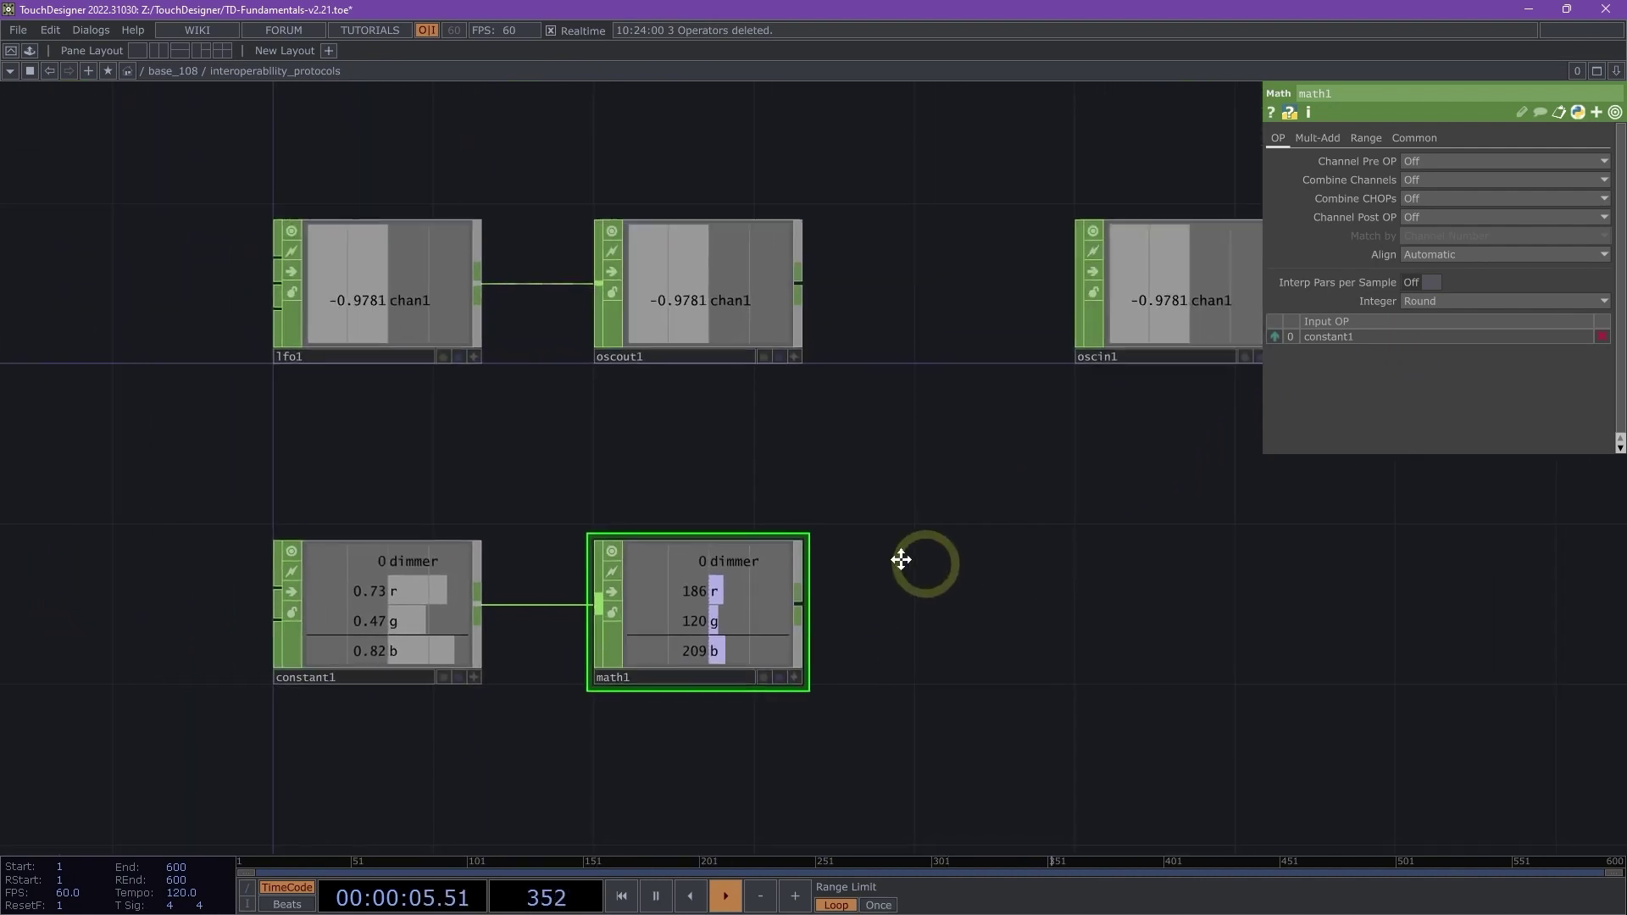
Step: Append a DMX Out CHOP, dmxout1, wired after math1
{"action": "left_click_drag", "start_coordinate": [900, 559], "coordinate": [847, 574]}
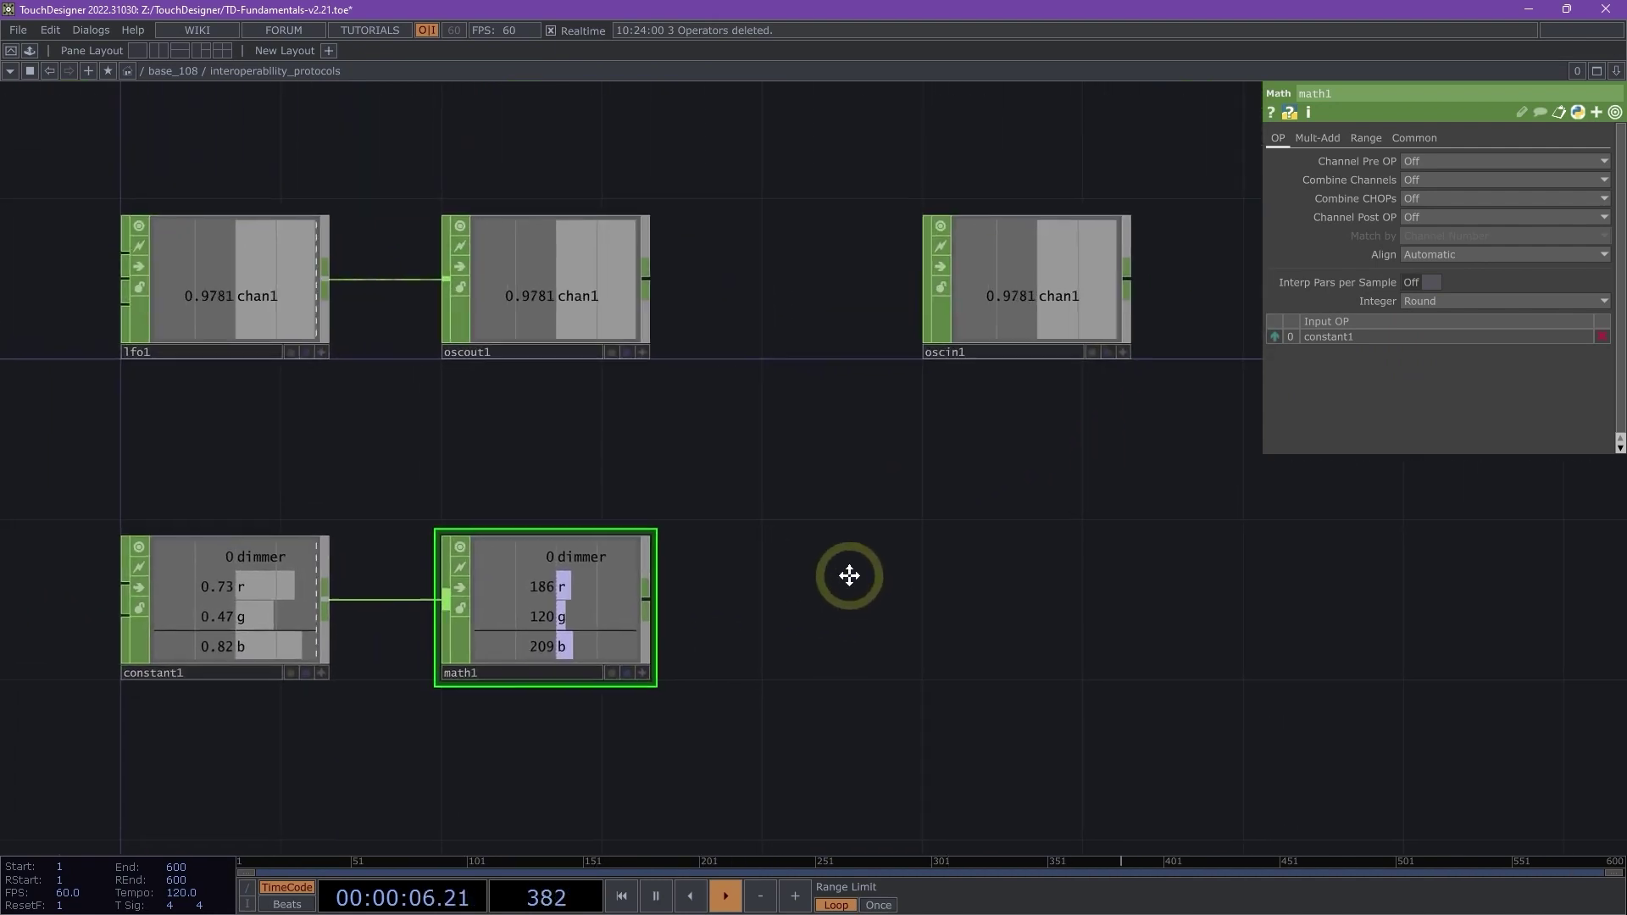
{"action": "right_click", "coordinate": [642, 607]}
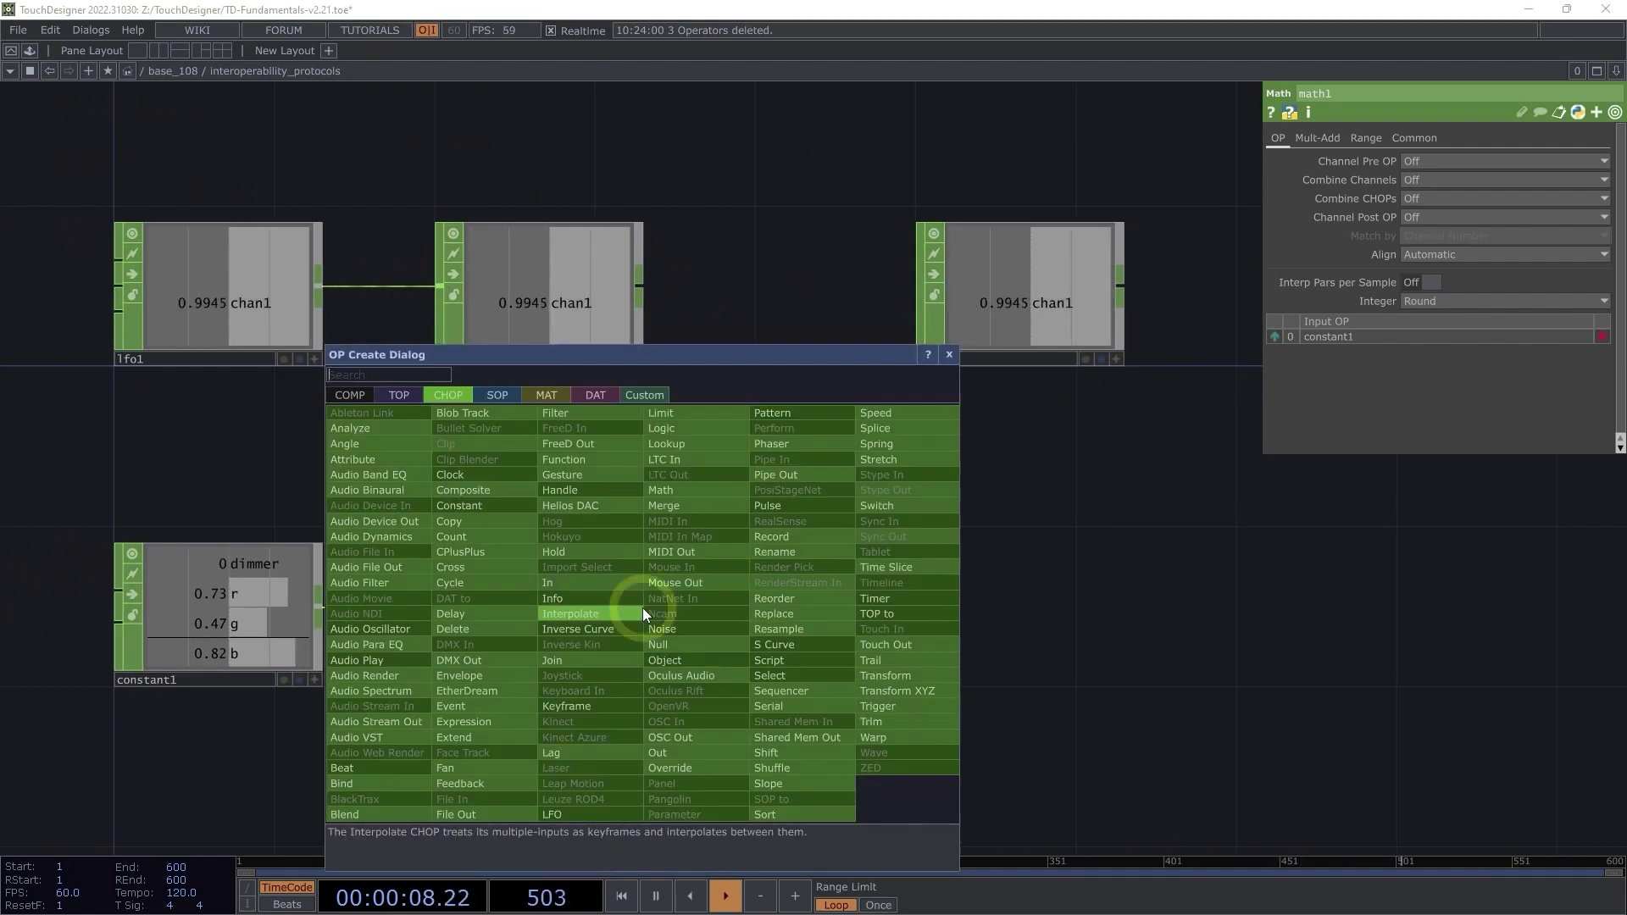
{"action": "left_click", "coordinate": [461, 664]}
{"action": "left_click", "coordinate": [860, 602]}
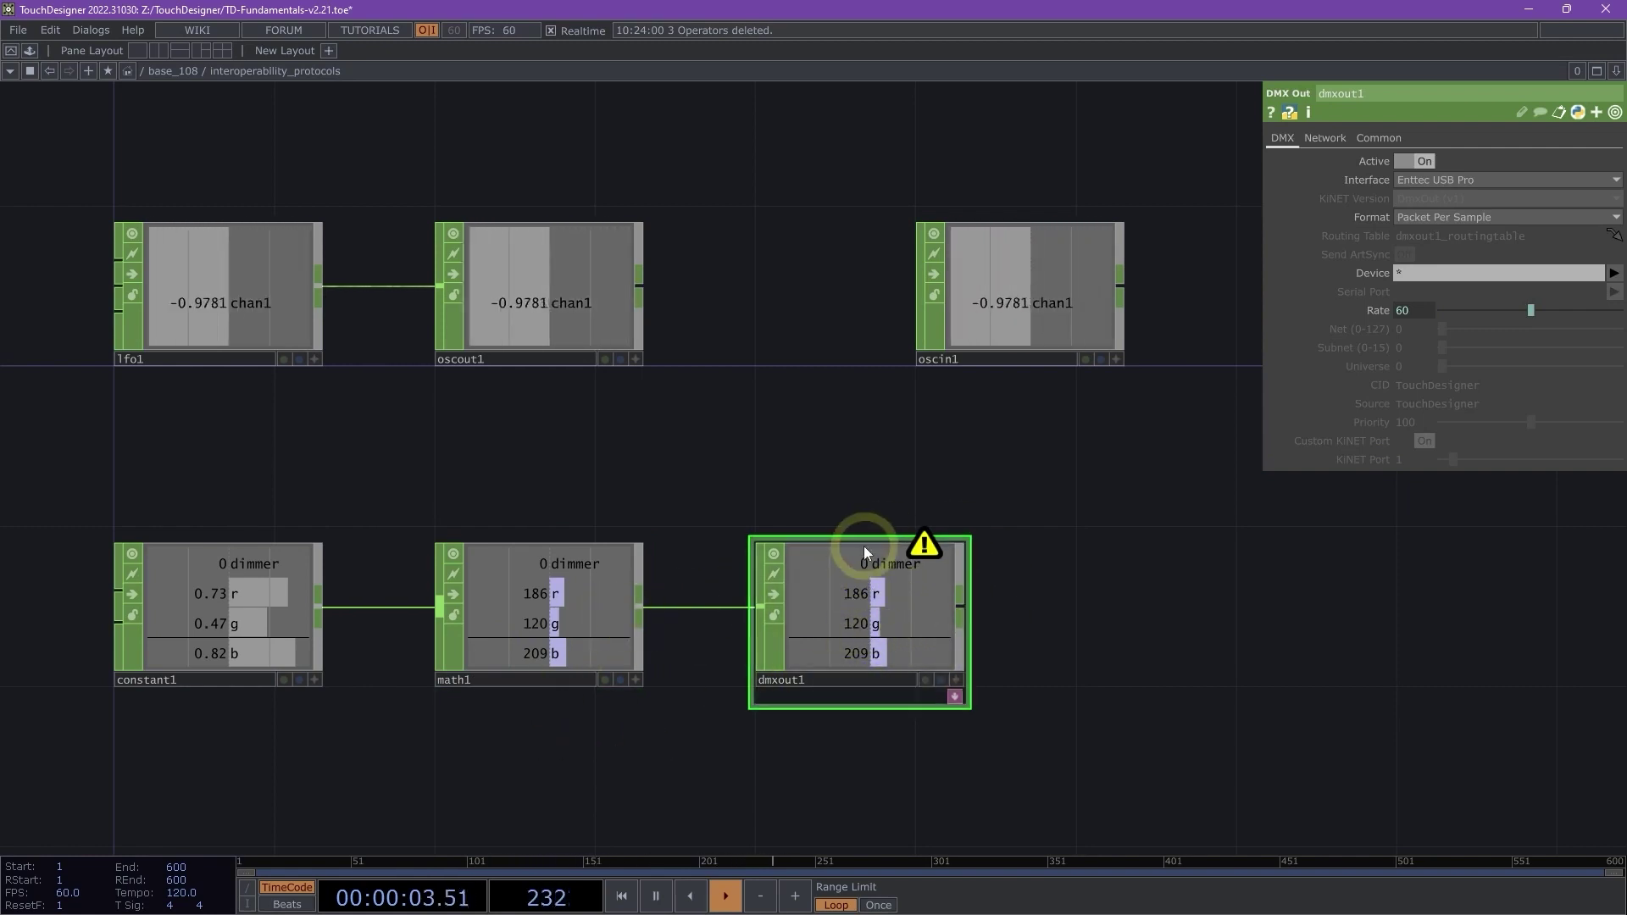
{"action": "middle_click", "coordinate": [930, 553]}
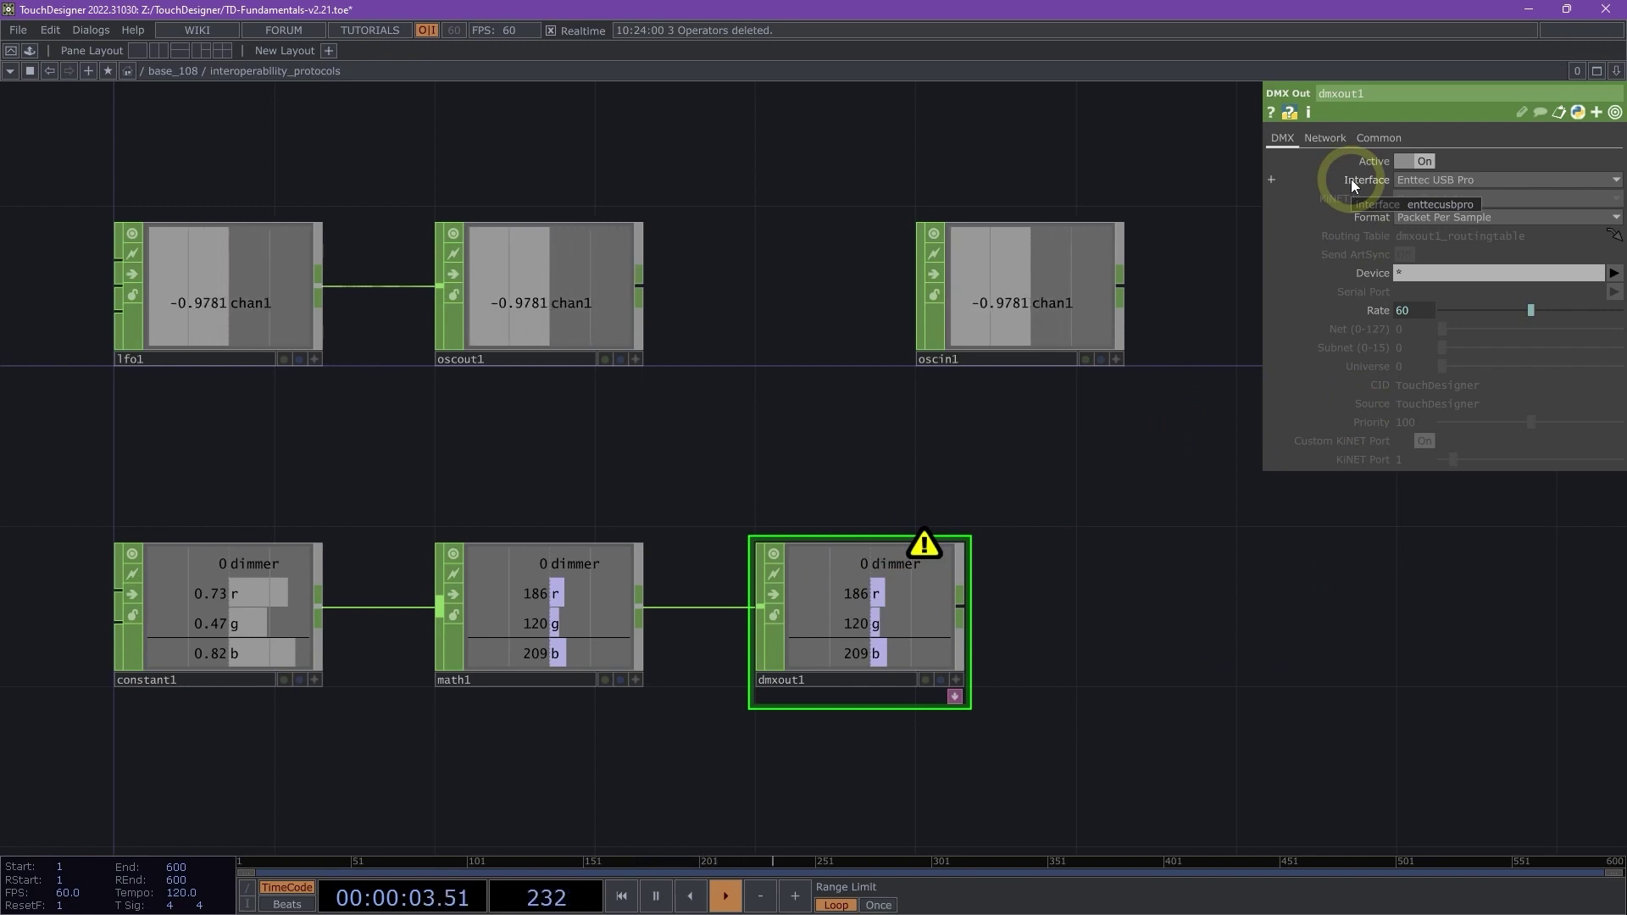
Step: Set dmxout1's Interface to Art-Net, sending dimmer 0, r 186, g 120, b 209 on universe 0
{"action": "left_click", "coordinate": [1478, 180]}
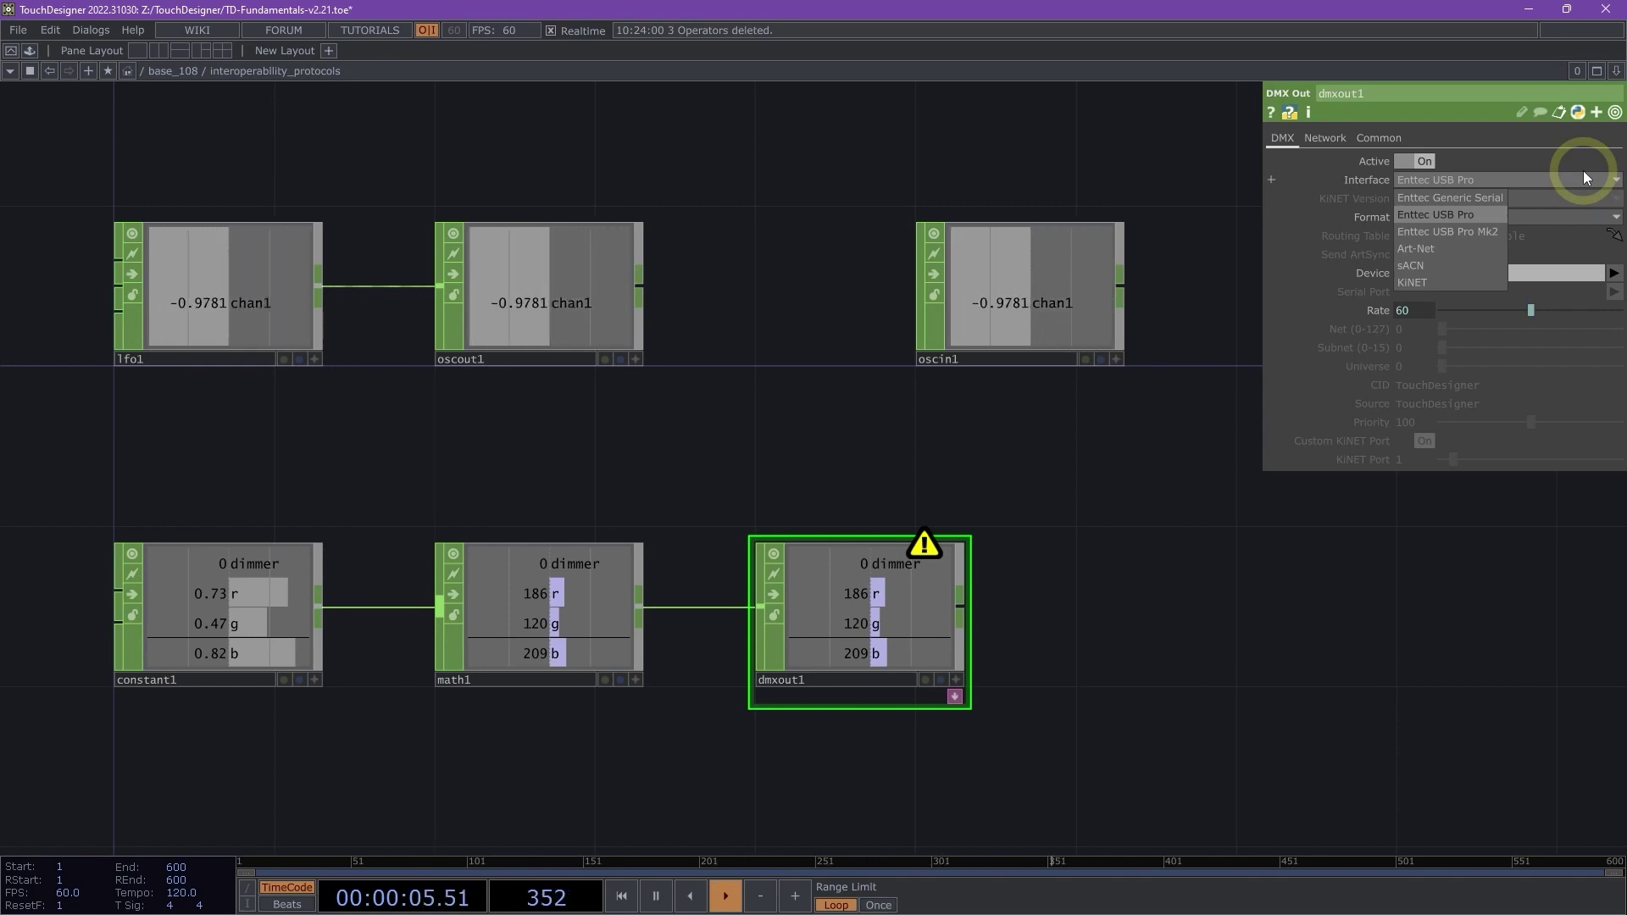
{"action": "left_click", "coordinate": [1422, 250]}
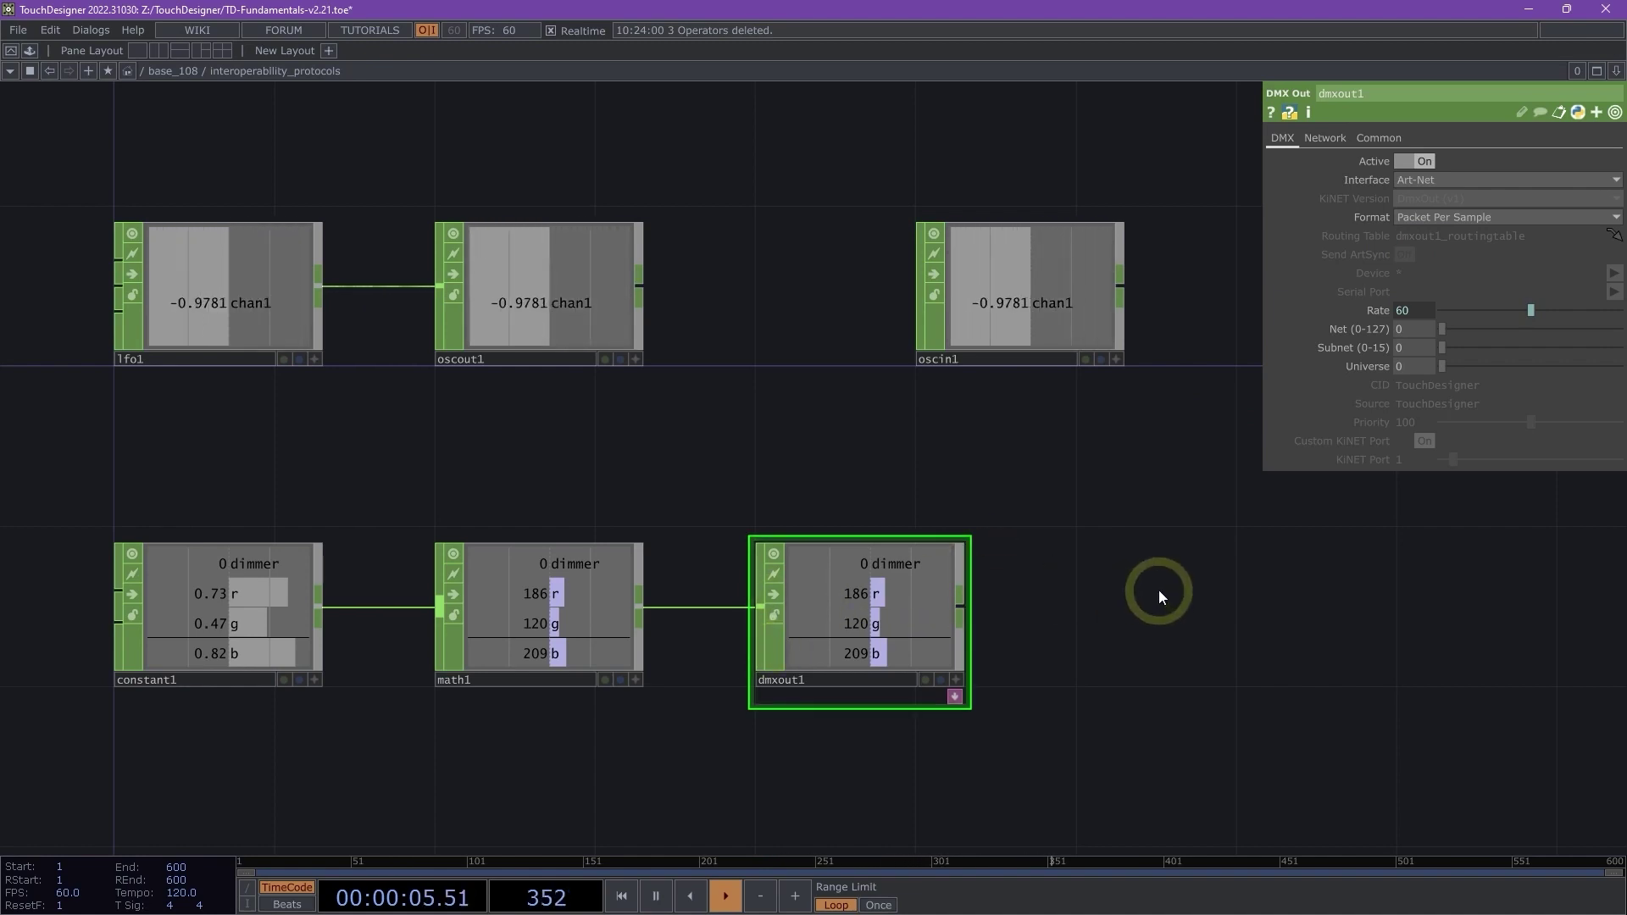
{"action": "middle_click", "coordinate": [308, 622]}
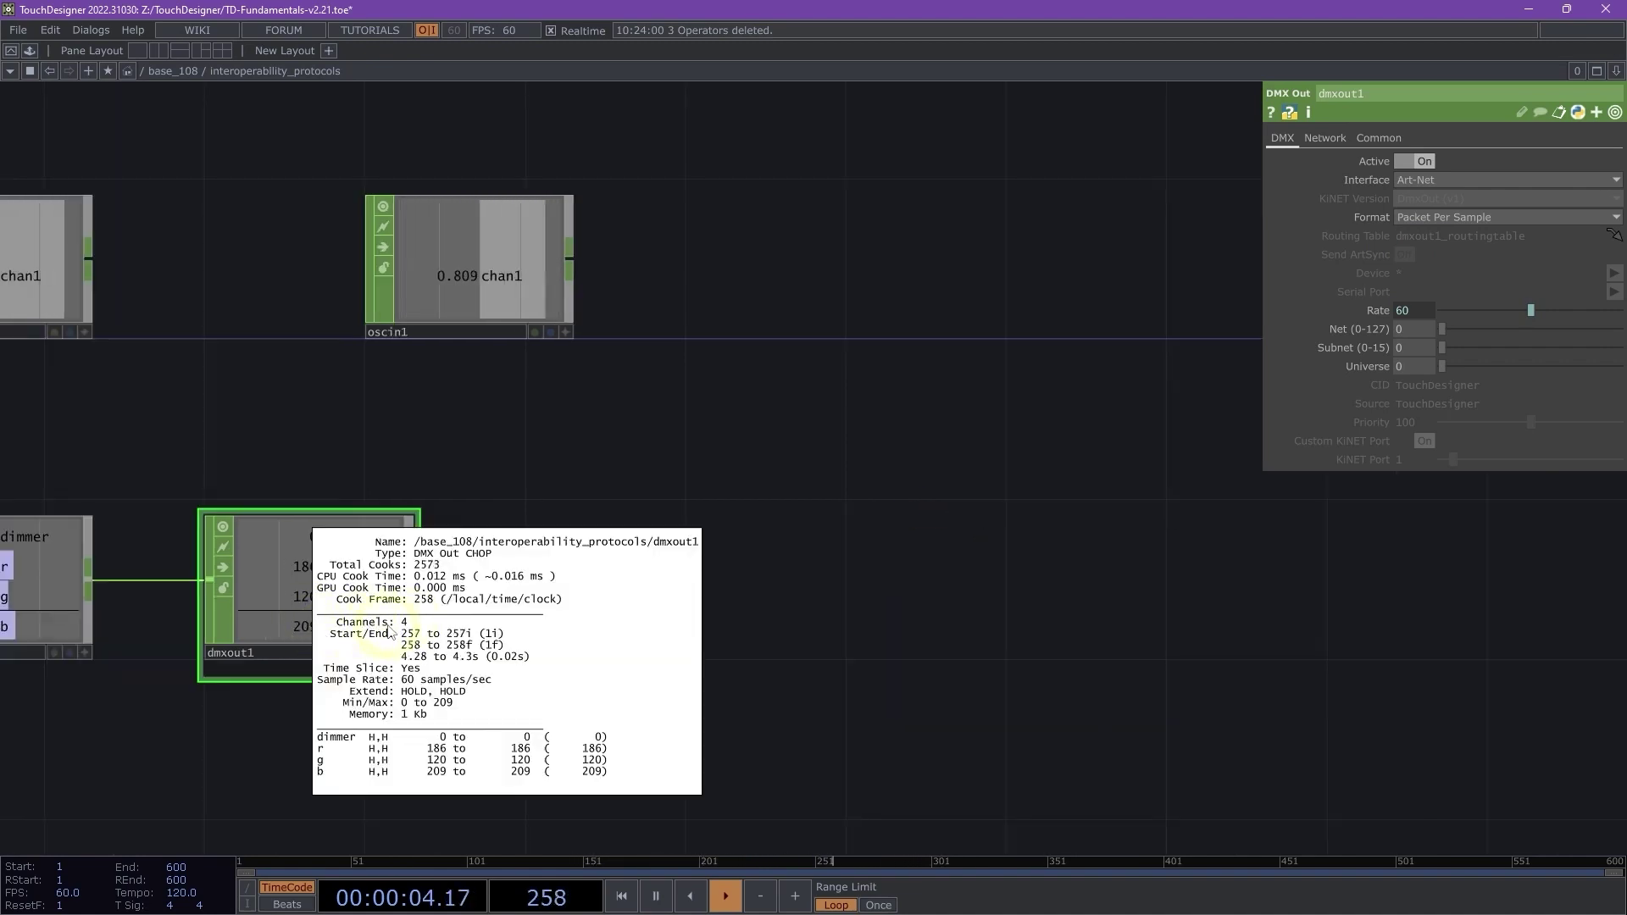
{"action": "left_click_drag", "start_coordinate": [709, 603], "coordinate": [754, 591]}
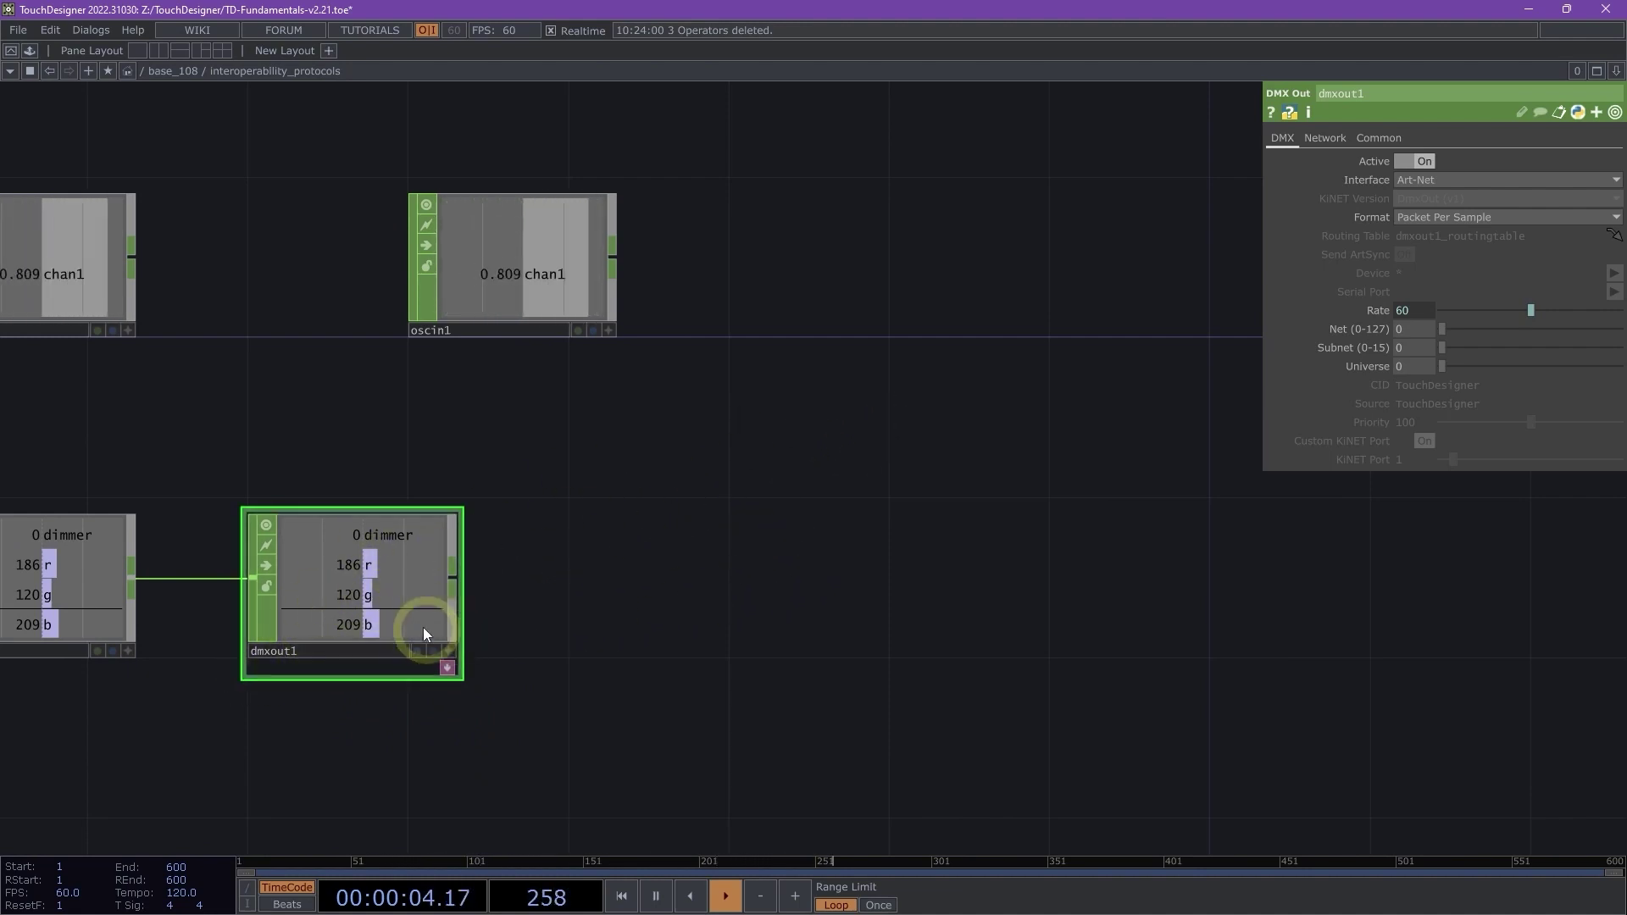
Step: Place a DMX In CHOP, dmxin1, next to dmxout1 with its Interface set to Art-Net
{"action": "key", "text": "Tab"}
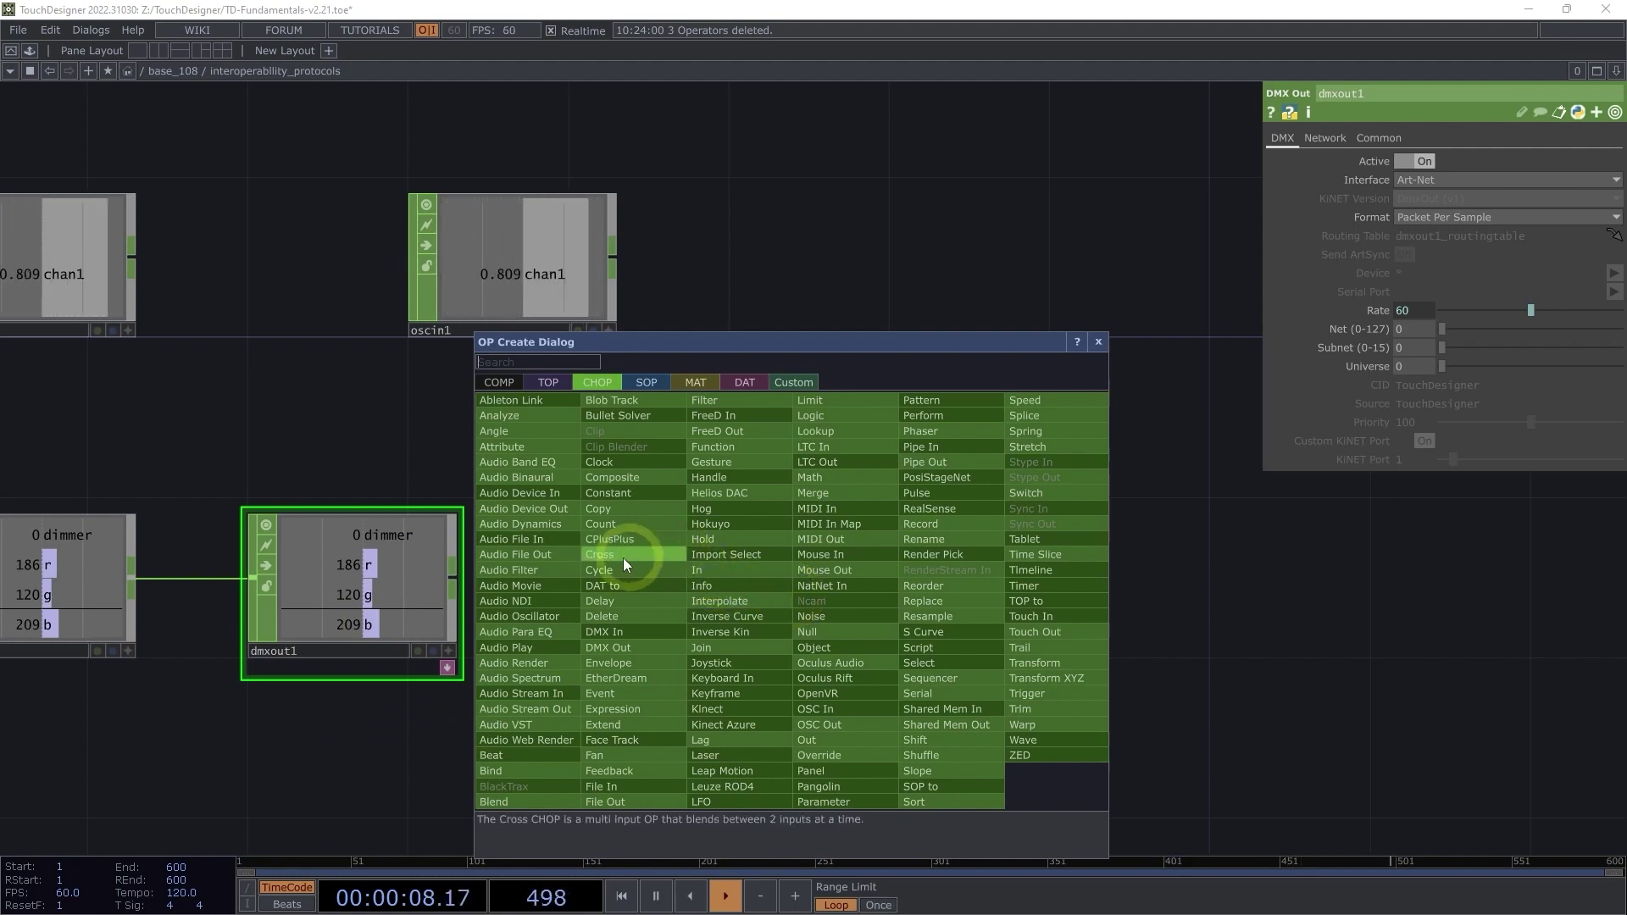
{"action": "type", "text": "dmx"}
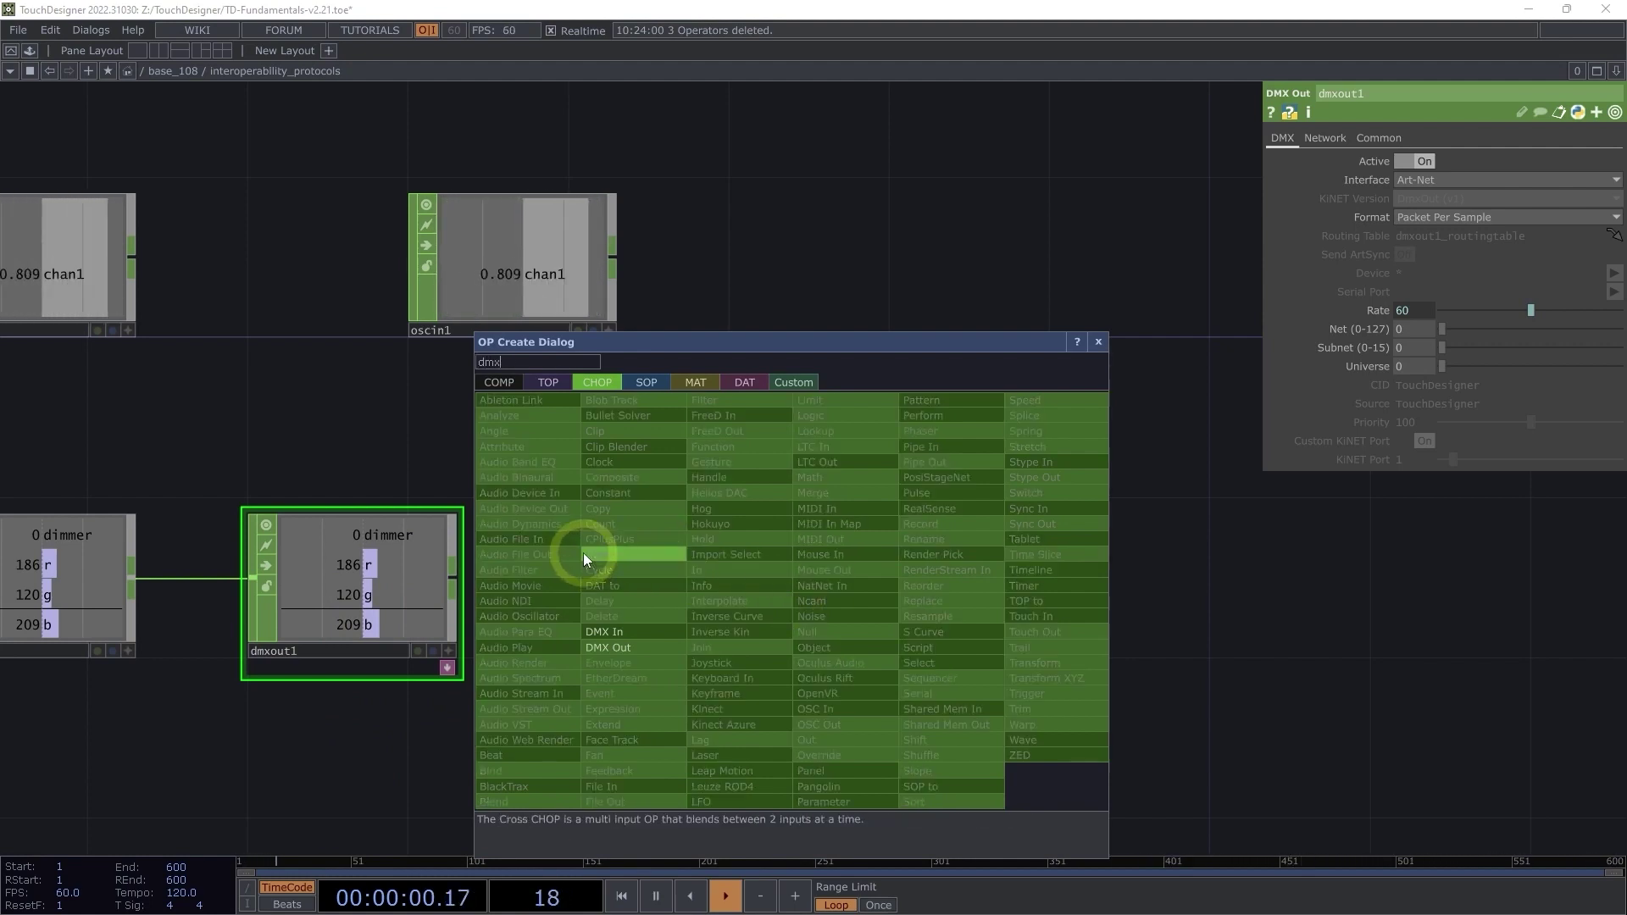
{"action": "left_click", "coordinate": [644, 635]}
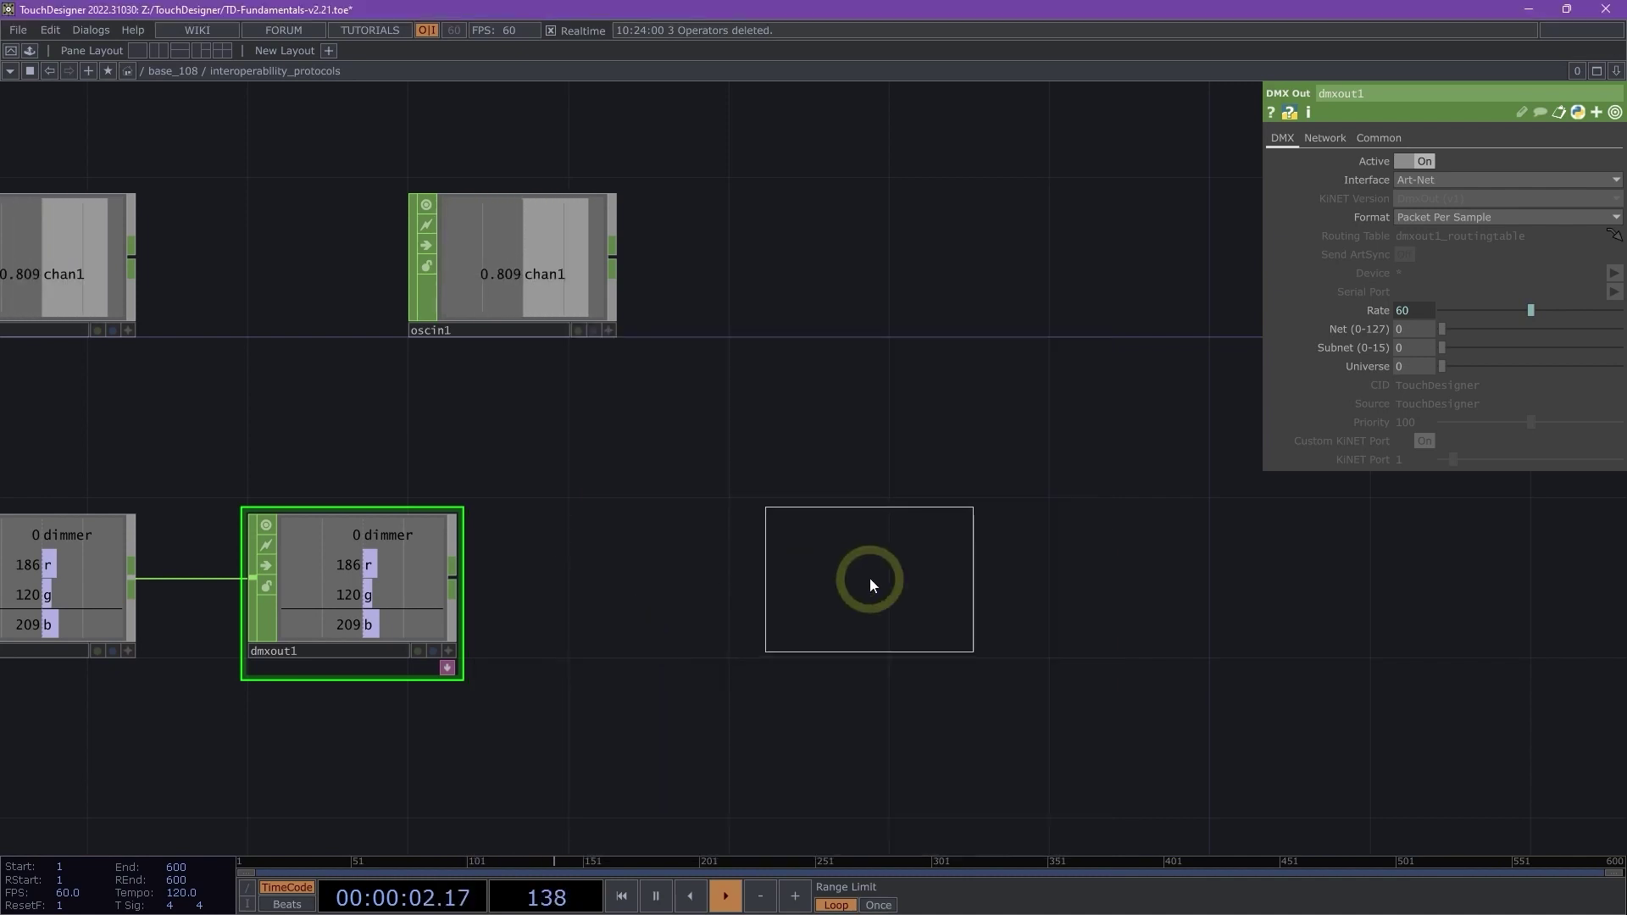
{"action": "left_click", "coordinate": [829, 583]}
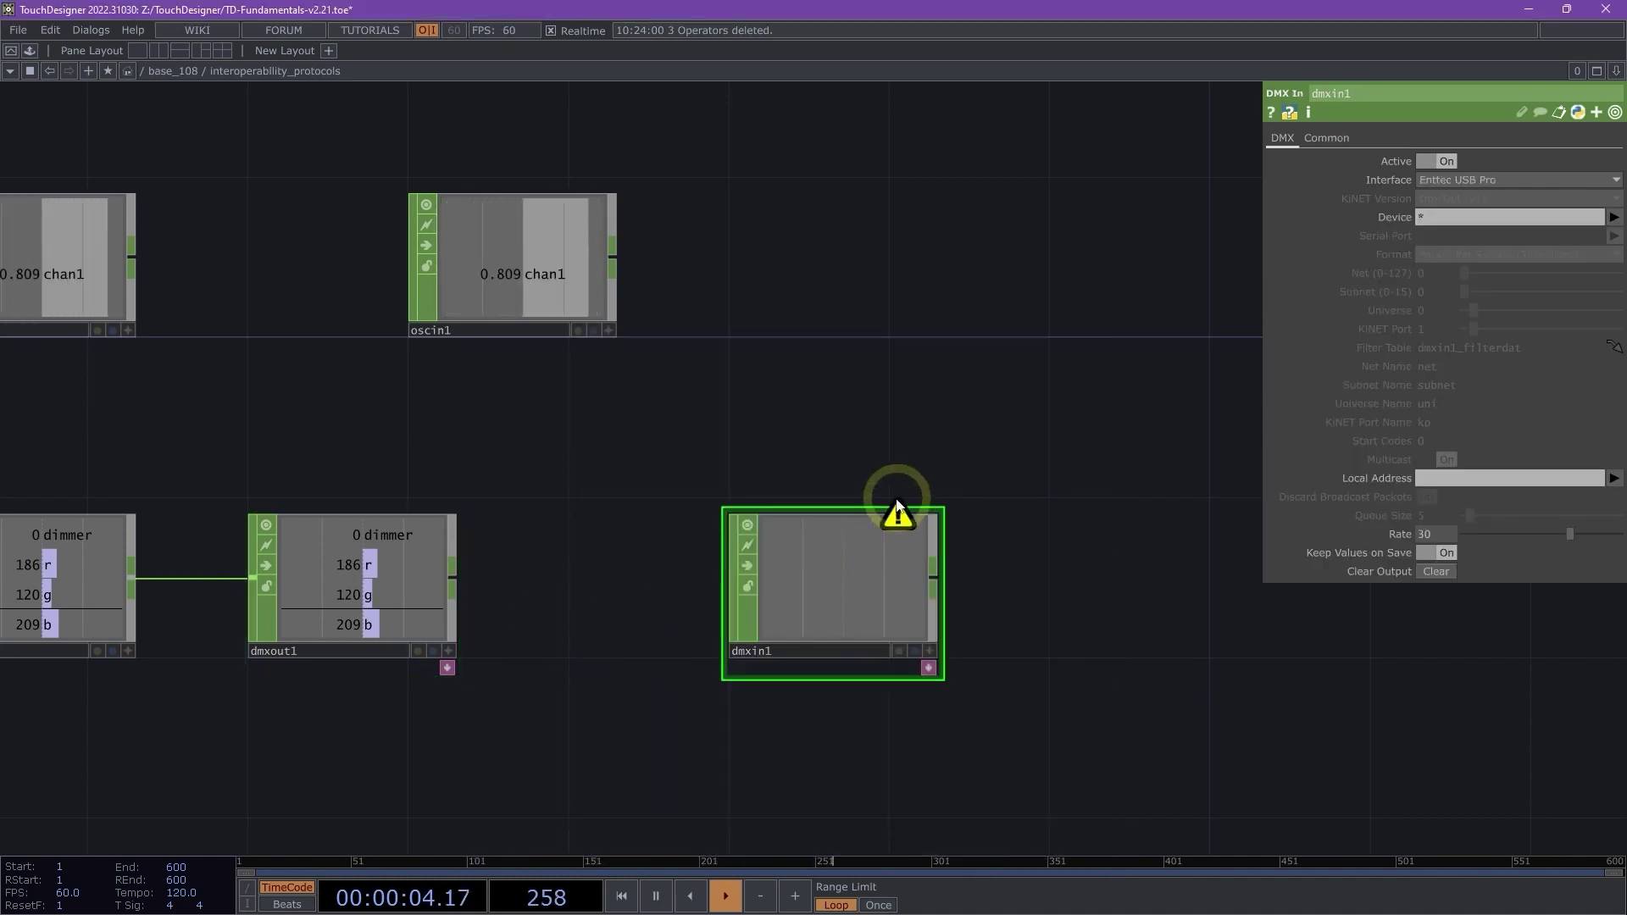
{"action": "left_click", "coordinate": [1452, 181]}
{"action": "left_click", "coordinate": [1447, 249]}
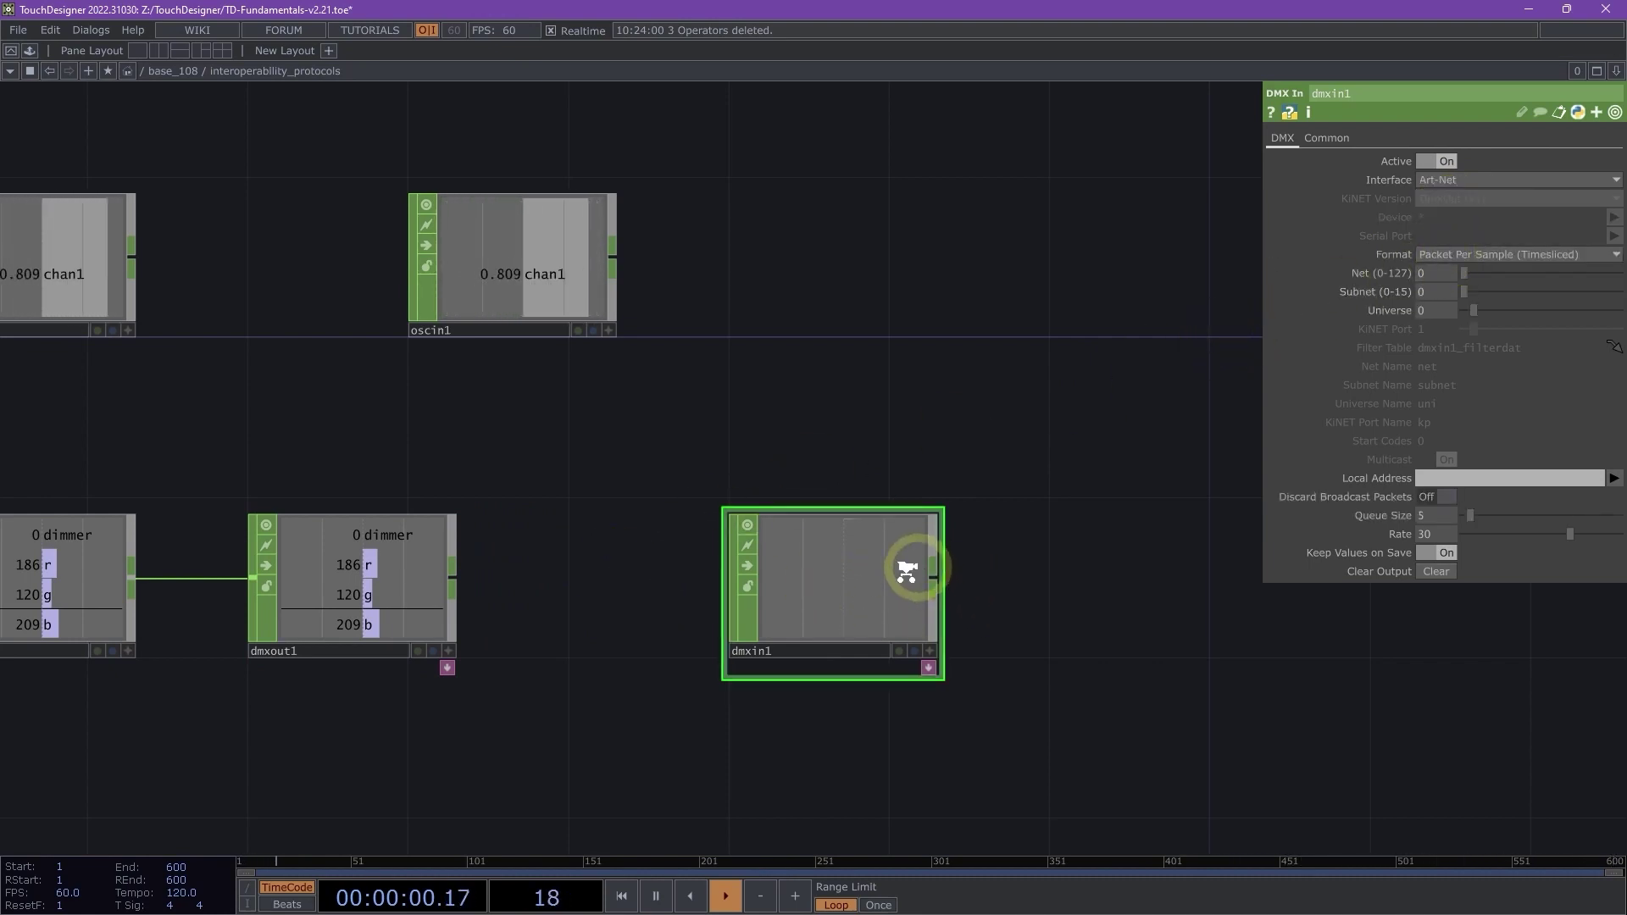
{"action": "scroll", "coordinate": [905, 566], "scroll_direction": "up", "scroll_amount": 4}
{"action": "scroll", "coordinate": [805, 500], "scroll_direction": "up", "scroll_amount": 10}
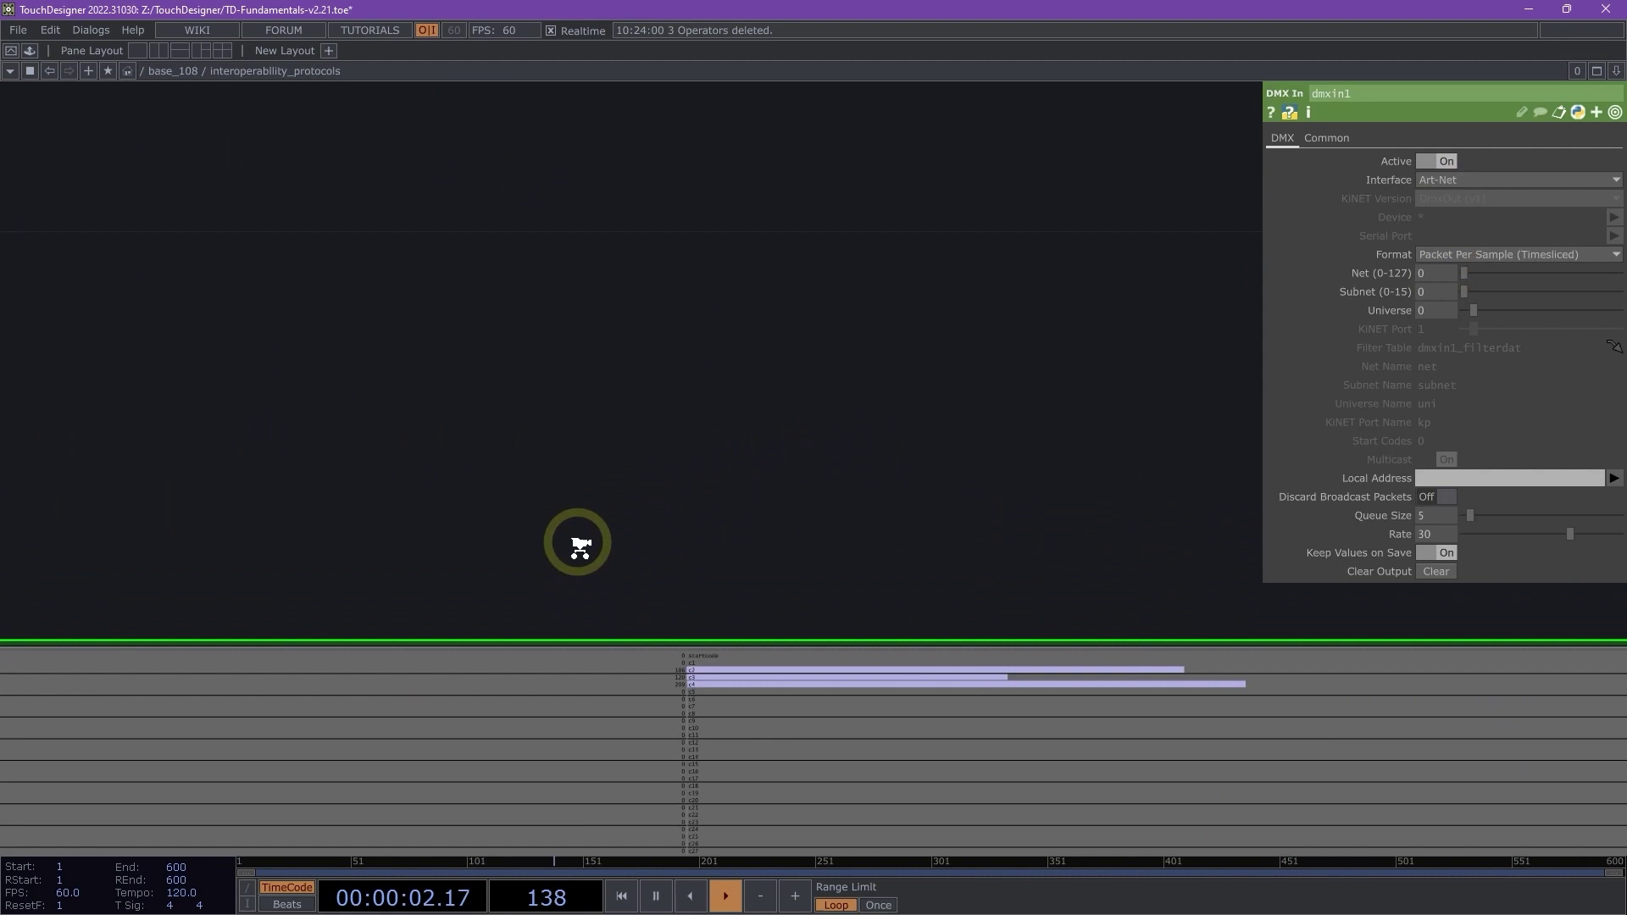
{"action": "scroll", "coordinate": [776, 576], "scroll_direction": "up", "scroll_amount": 3}
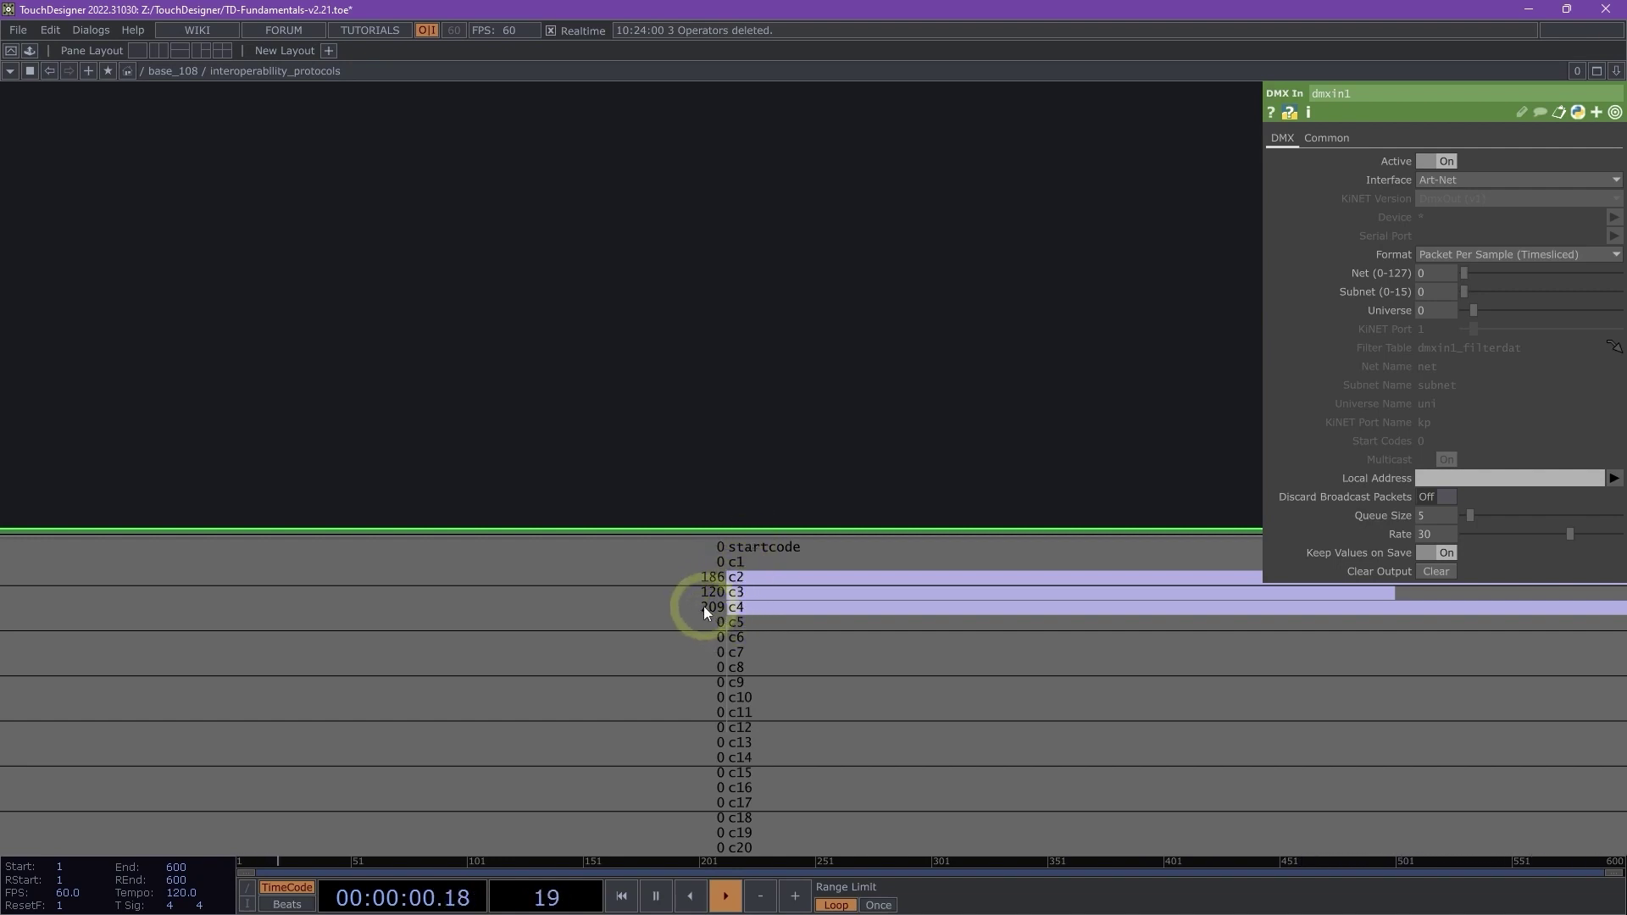
{"action": "scroll", "coordinate": [752, 573], "scroll_direction": "down", "scroll_amount": 8}
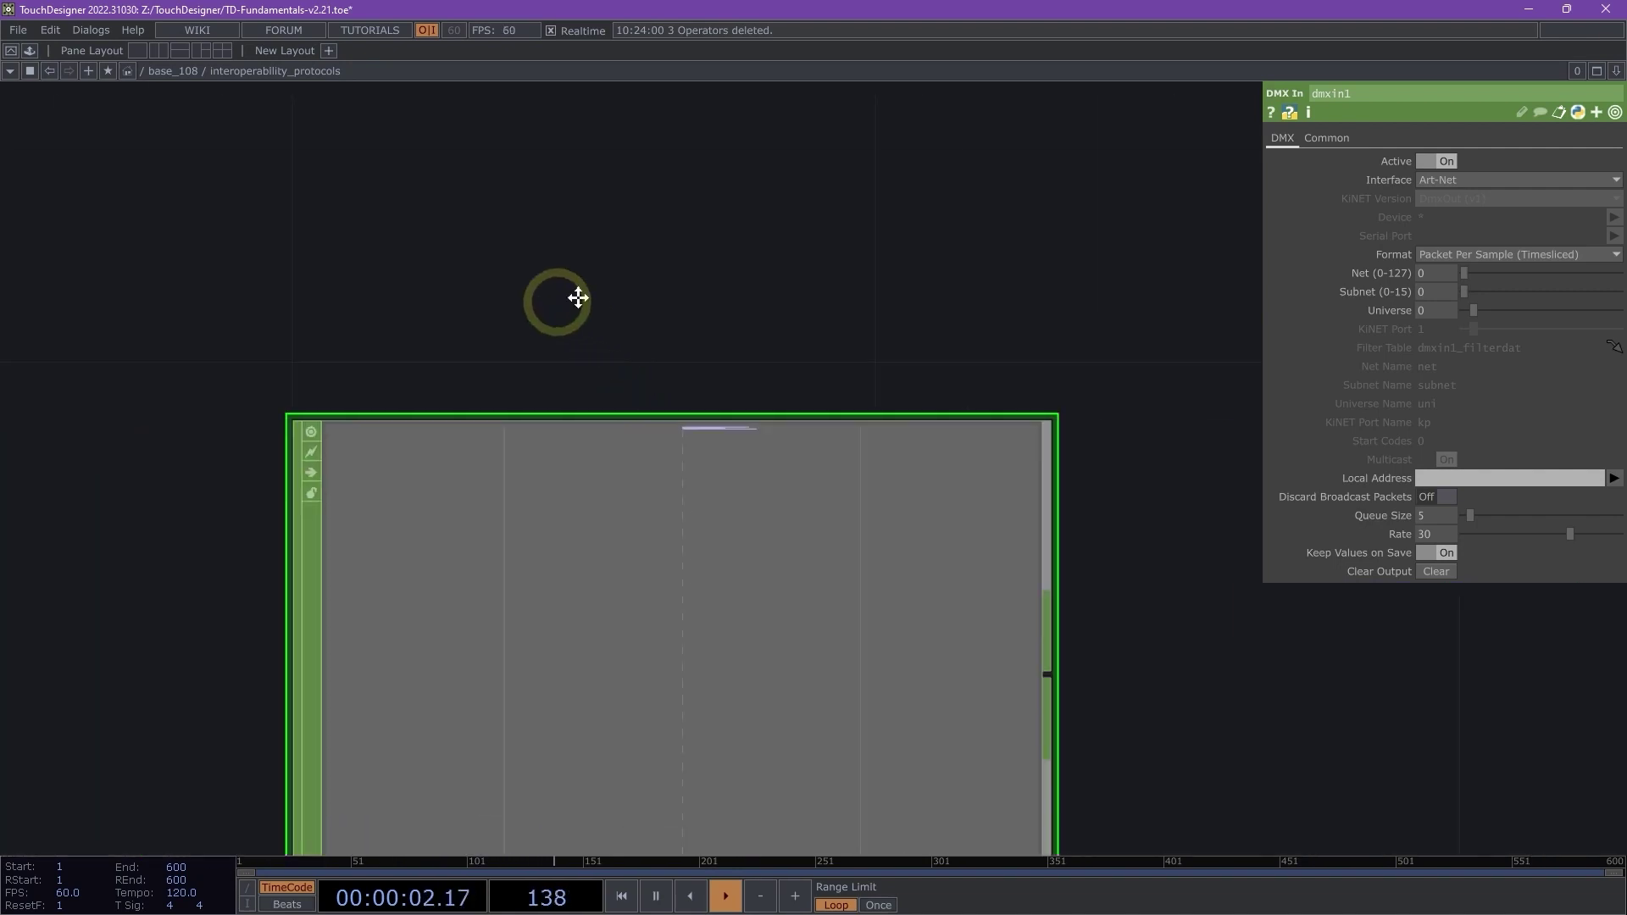
{"action": "scroll", "coordinate": [521, 379], "scroll_direction": "down", "scroll_amount": 4}
{"action": "scroll", "coordinate": [335, 474], "scroll_direction": "up", "scroll_amount": 2}
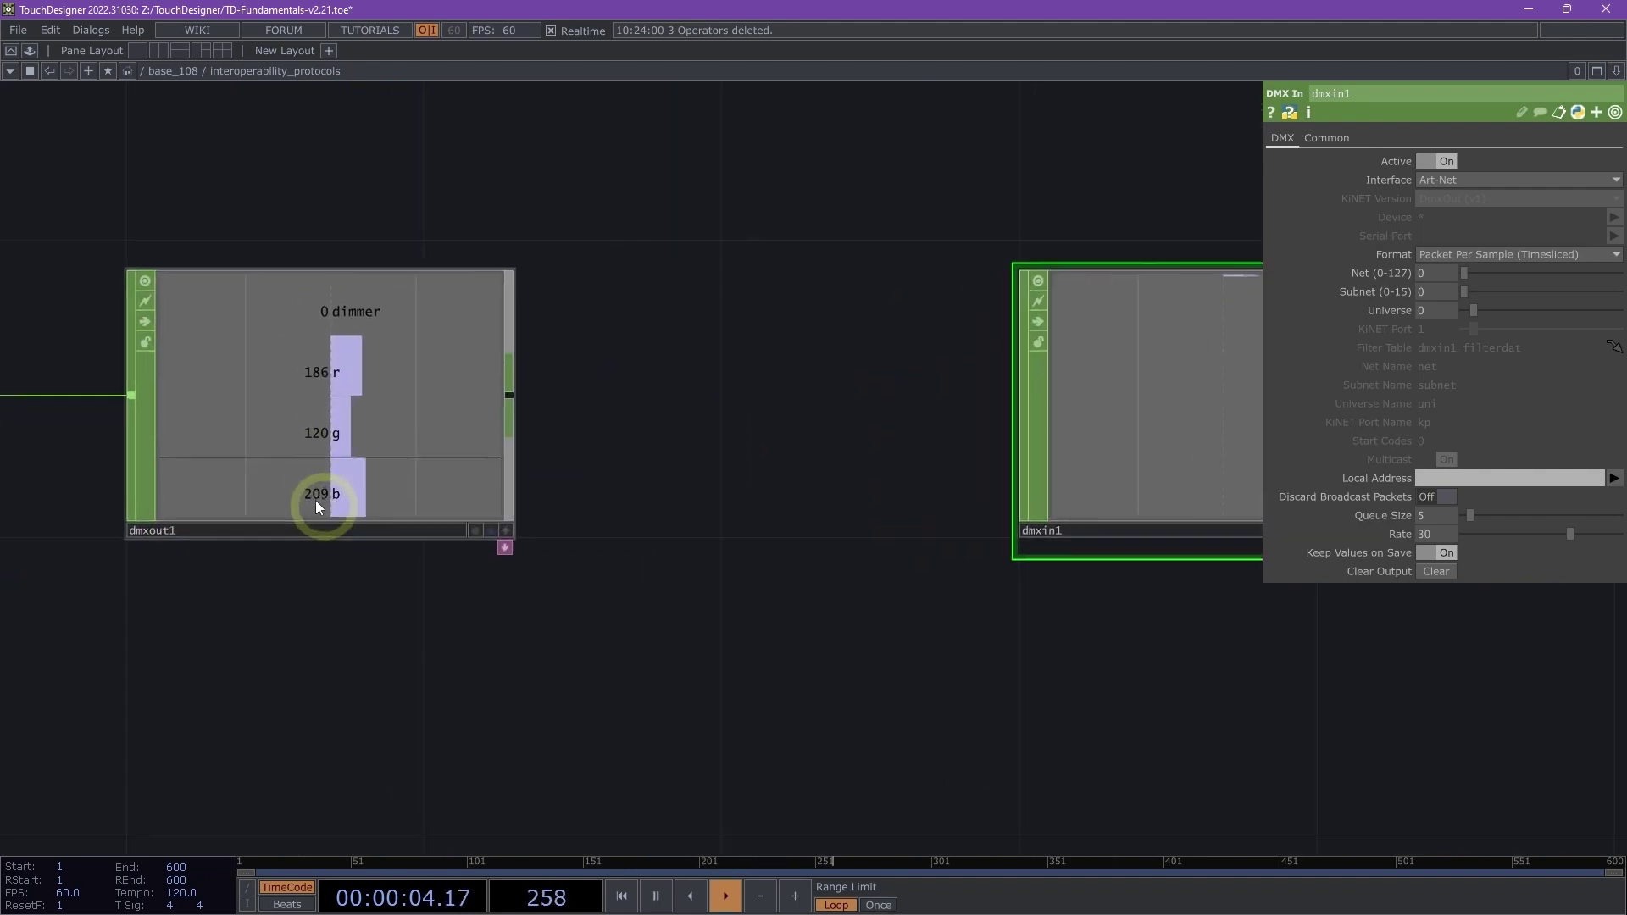
{"action": "left_click_drag", "start_coordinate": [737, 570], "coordinate": [330, 690]}
{"action": "scroll", "coordinate": [755, 502], "scroll_direction": "up", "scroll_amount": 1}
{"action": "scroll", "coordinate": [755, 501], "scroll_direction": "up", "scroll_amount": 6}
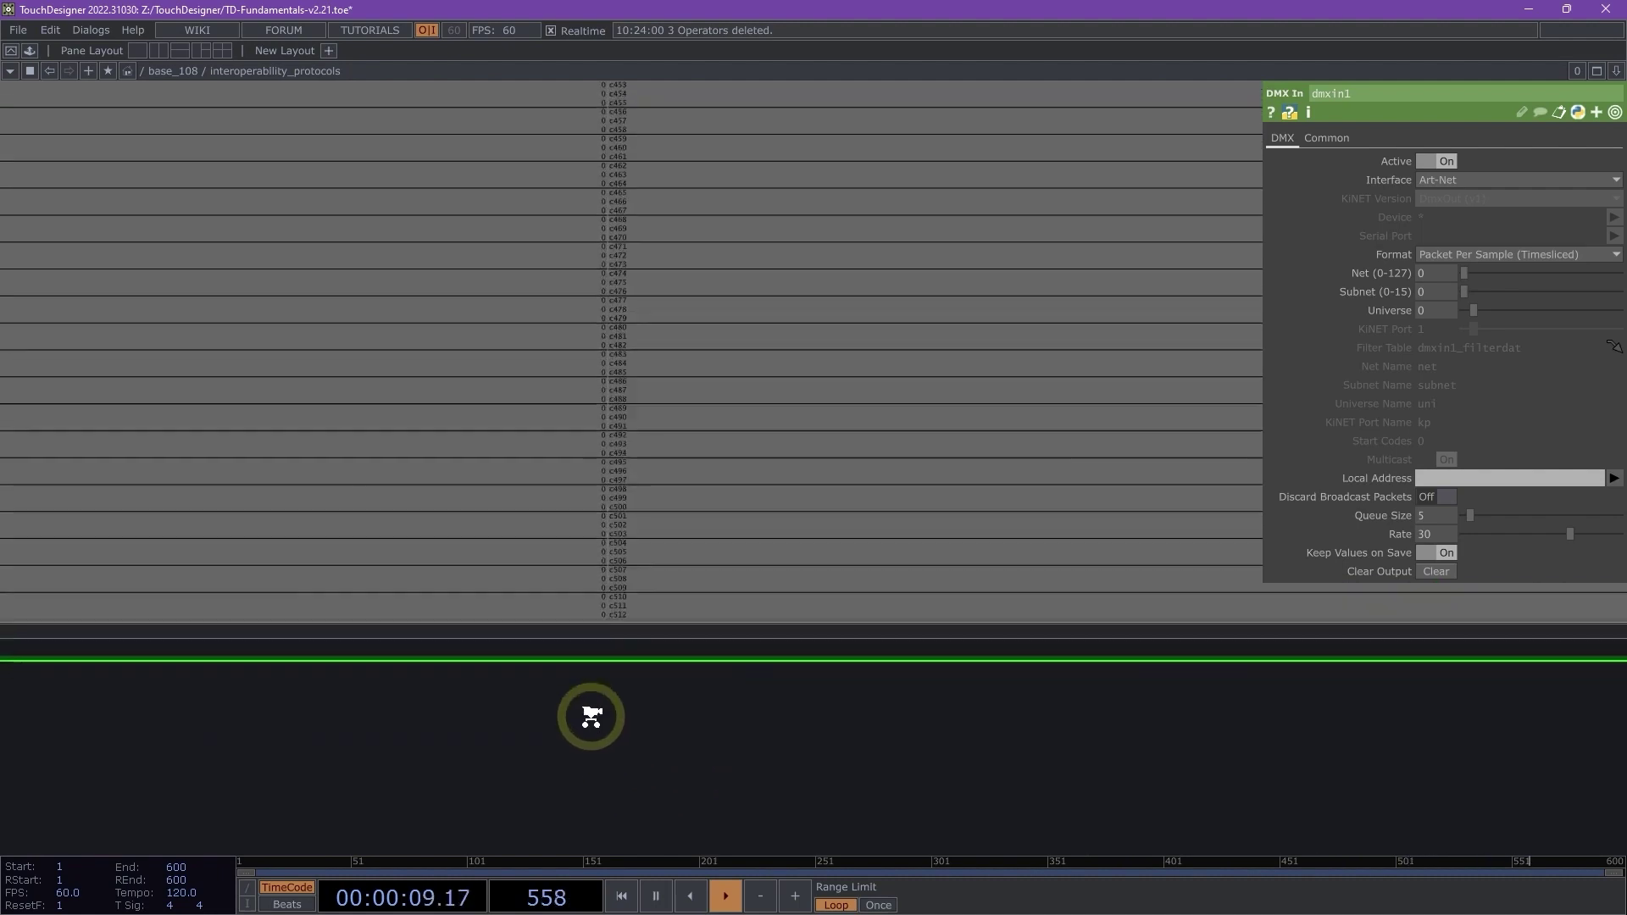
{"action": "scroll", "coordinate": [591, 716], "scroll_direction": "up", "scroll_amount": 3}
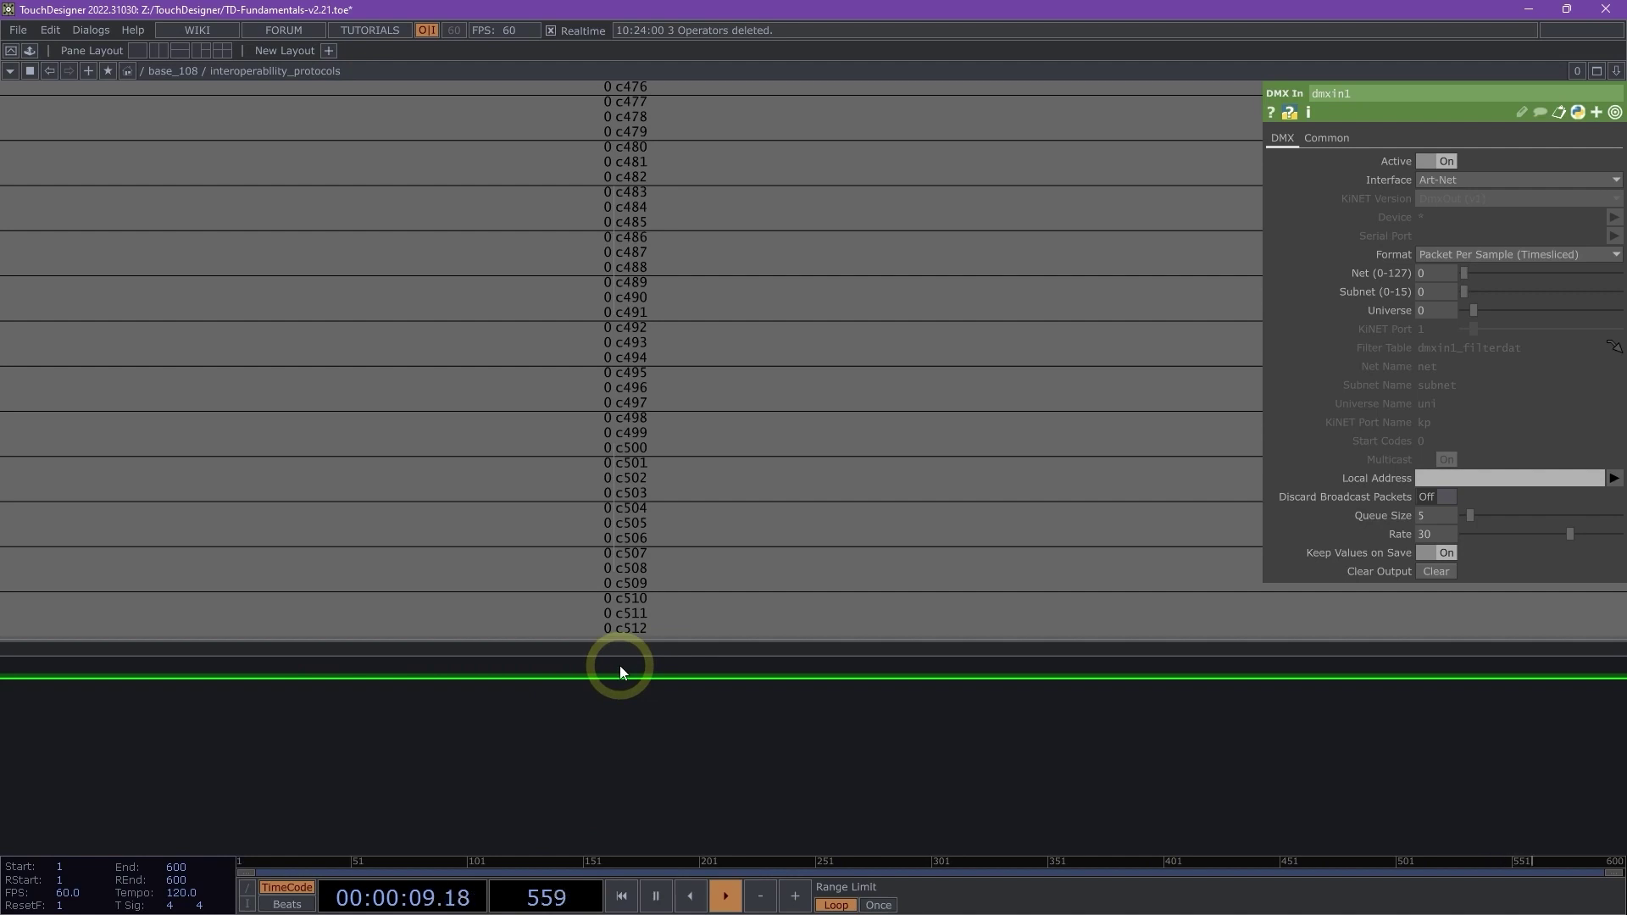
{"action": "scroll", "coordinate": [618, 484], "scroll_direction": "down", "scroll_amount": 10}
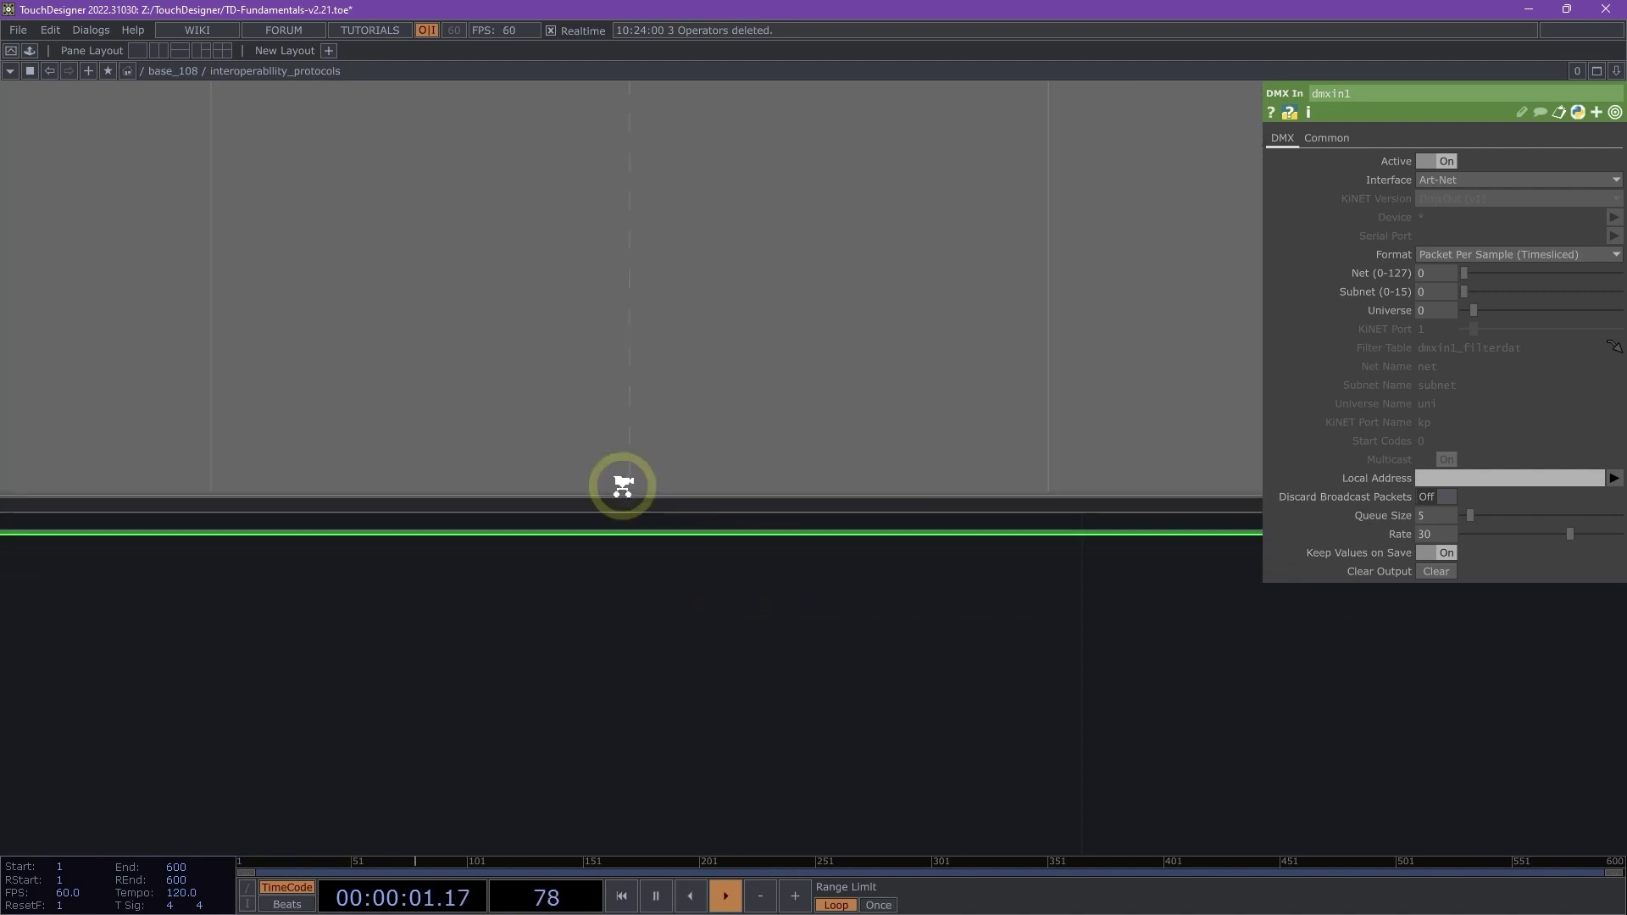
{"action": "left_click_drag", "start_coordinate": [538, 472], "coordinate": [758, 686]}
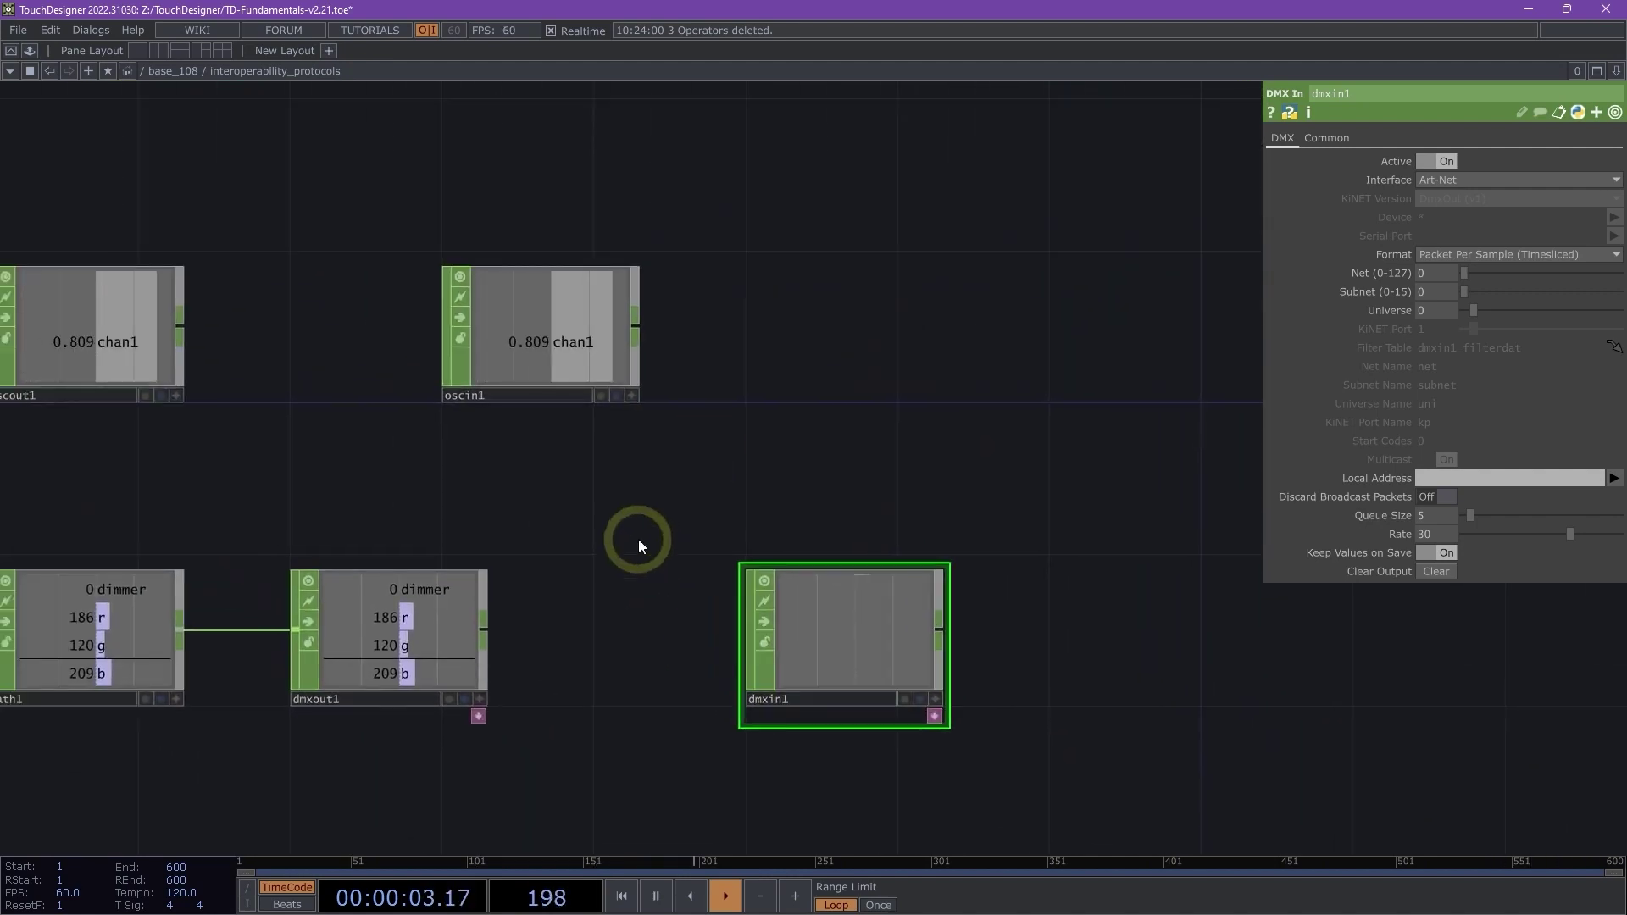
{"action": "left_click_drag", "start_coordinate": [639, 541], "coordinate": [908, 494]}
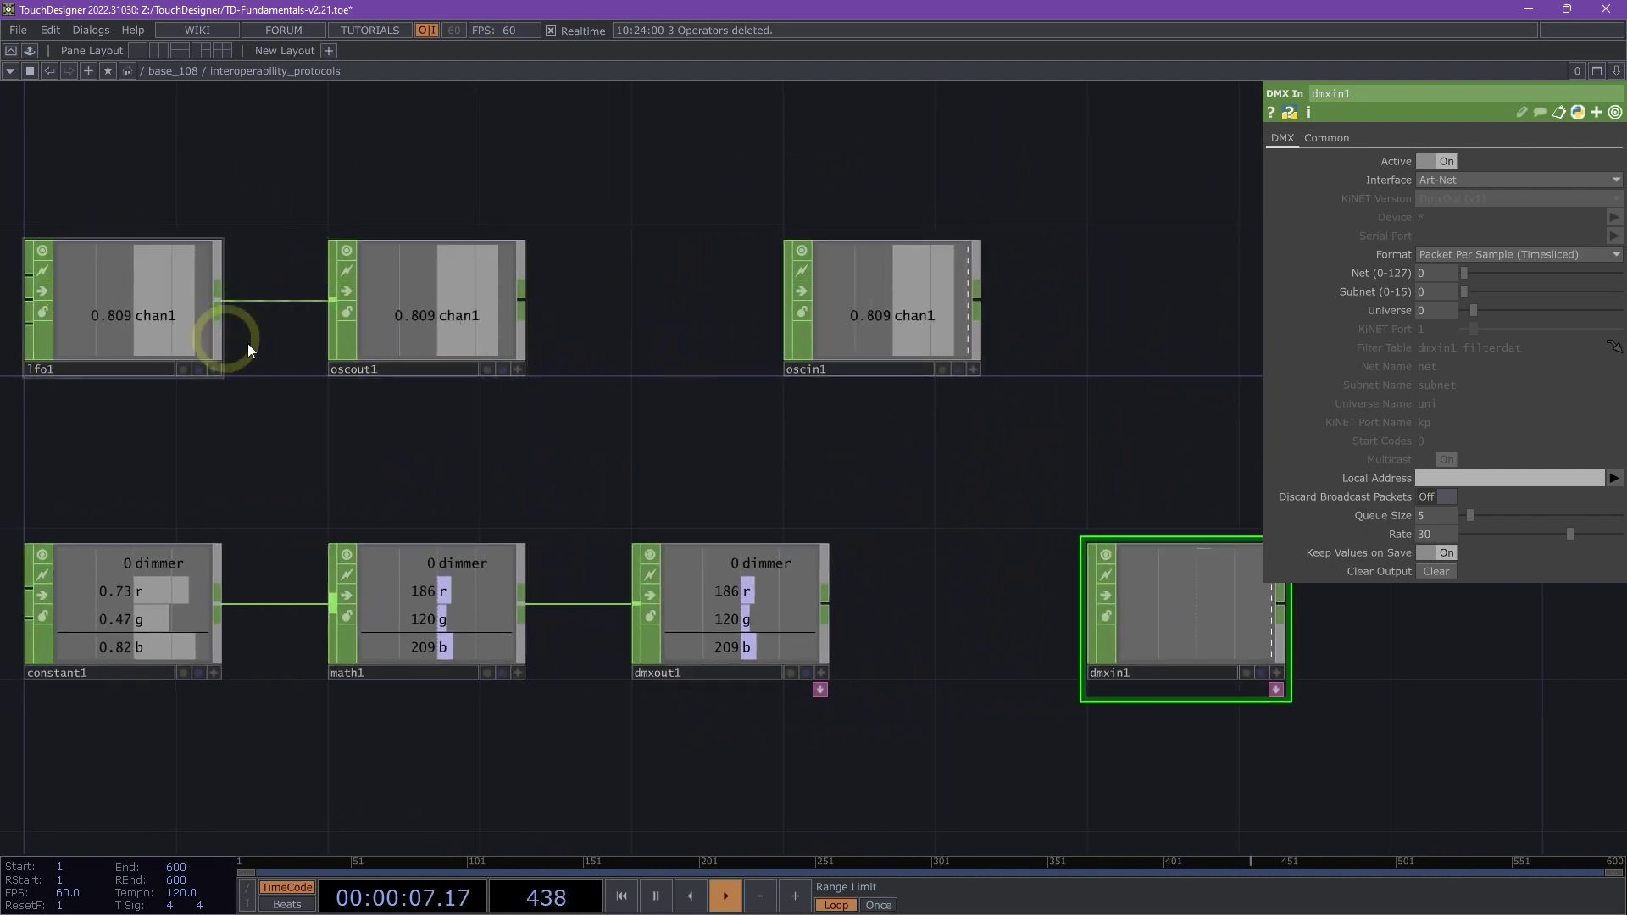
{"action": "left_click_drag", "start_coordinate": [732, 469], "coordinate": [758, 492]}
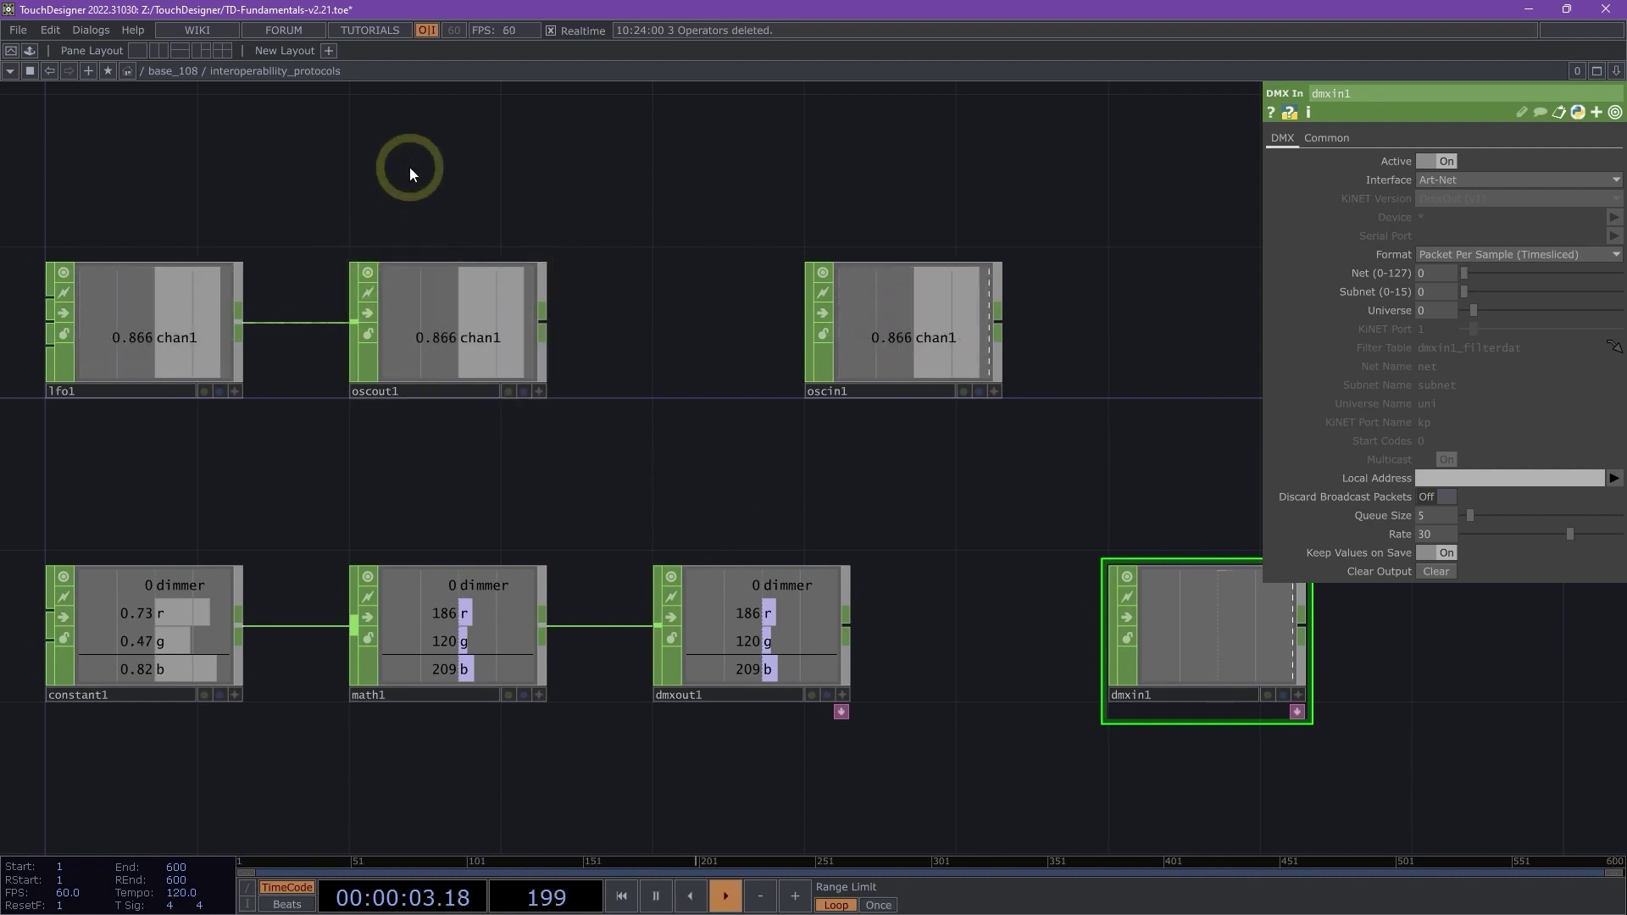
{"action": "key", "text": "Tab"}
{"action": "type", "text": "midi"}
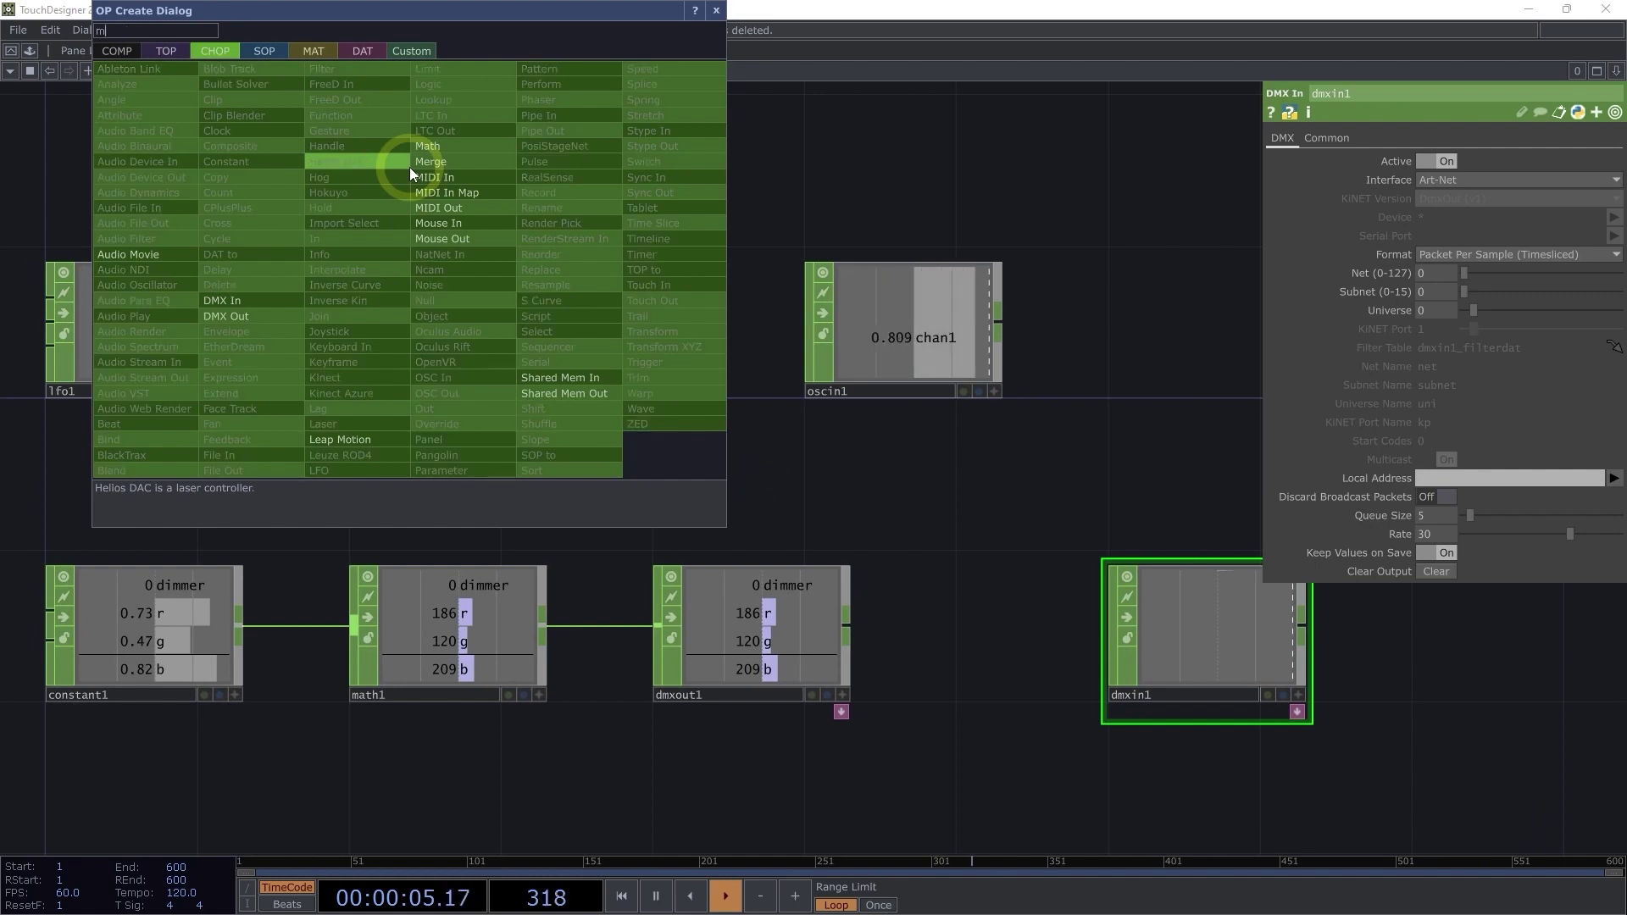
{"action": "left_click", "coordinate": [359, 49]}
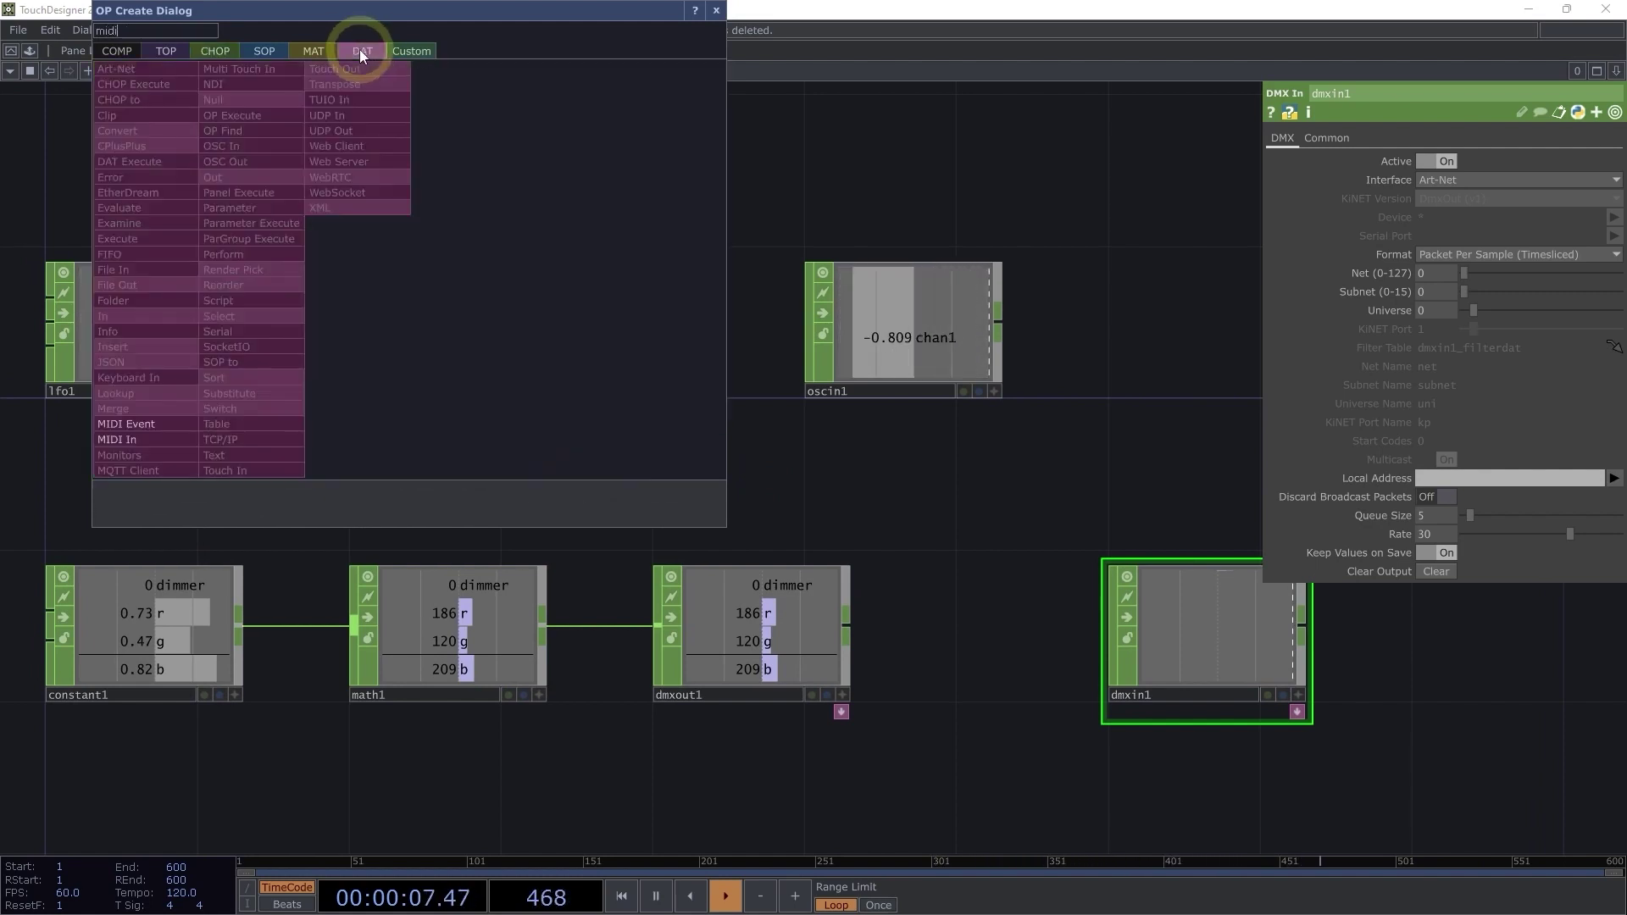
{"action": "left_click", "coordinate": [716, 10]}
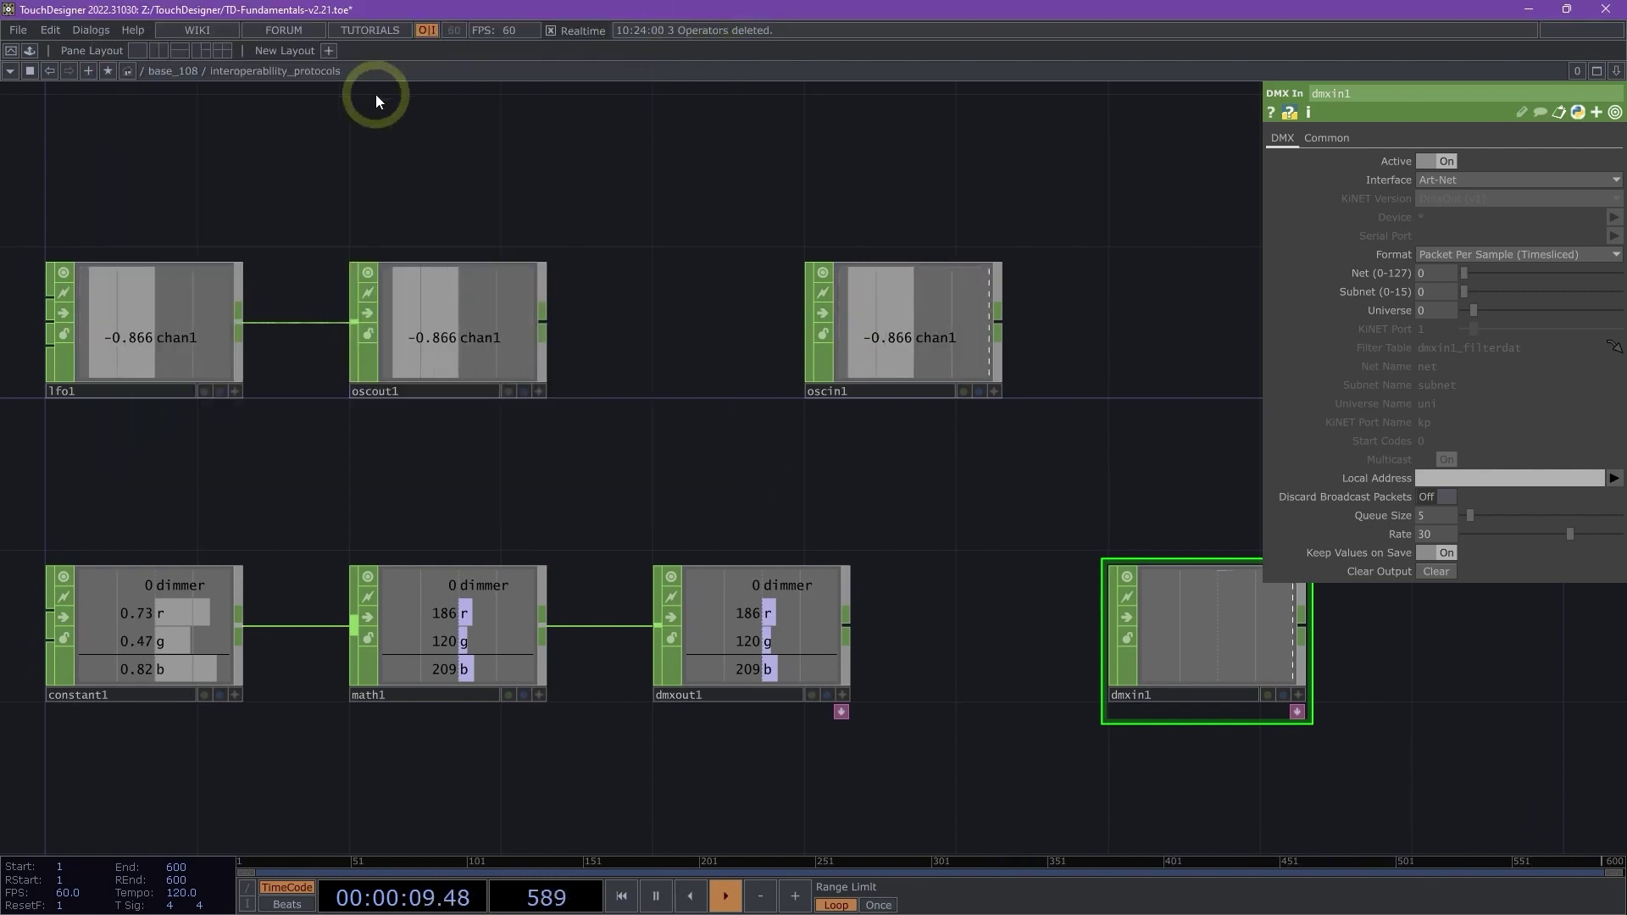
{"action": "left_click", "coordinate": [102, 27]}
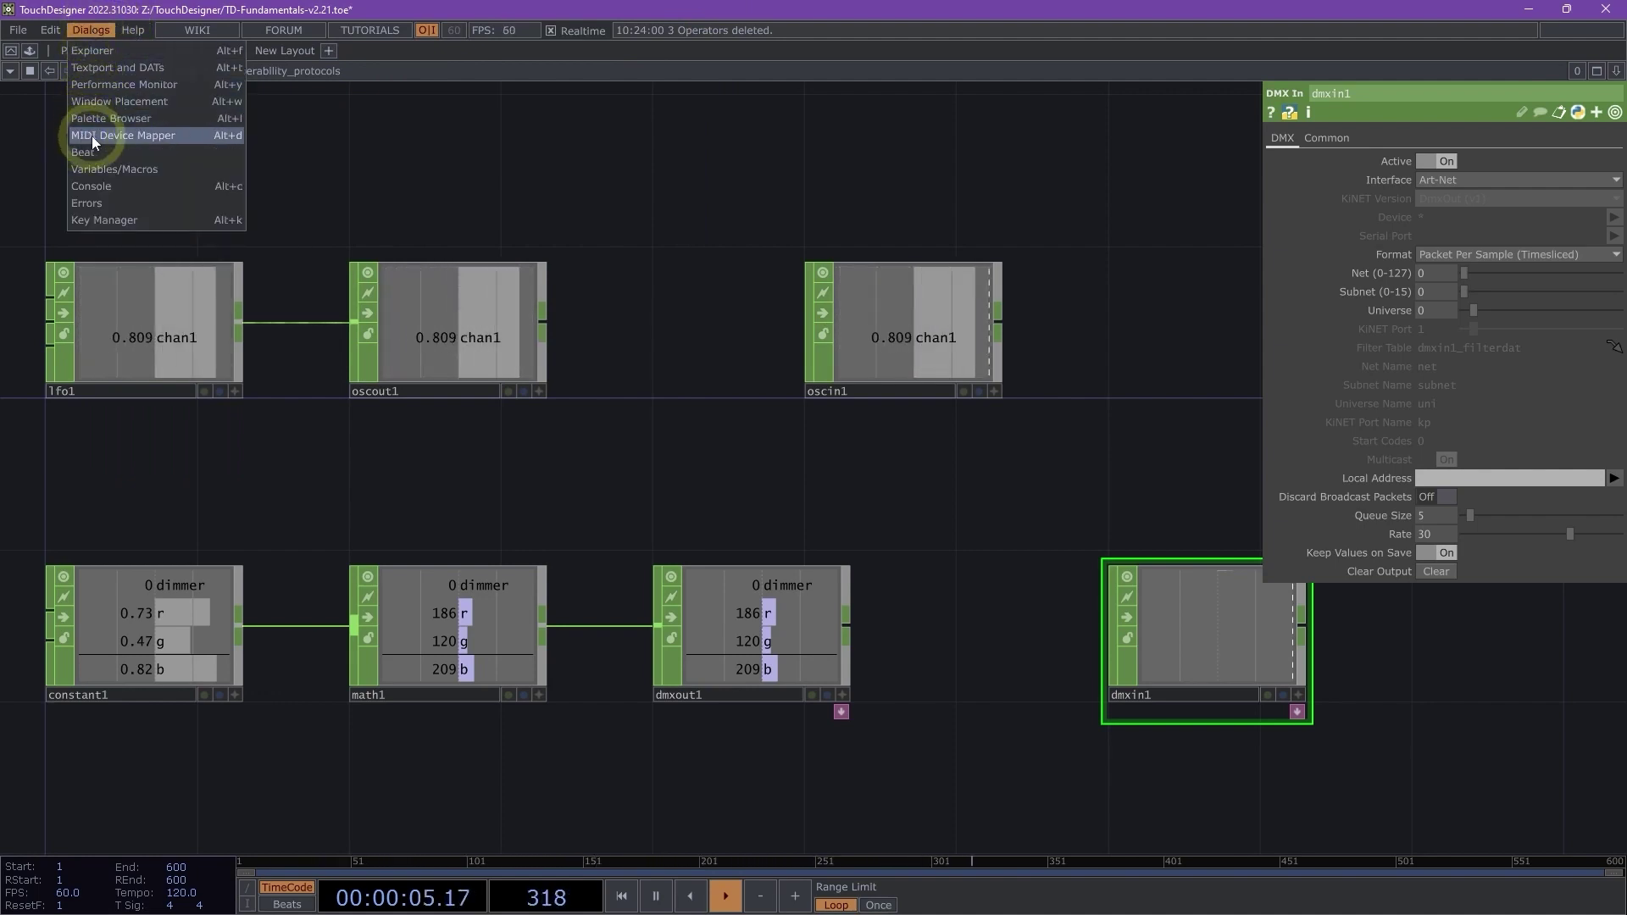
{"action": "left_click", "coordinate": [386, 435]}
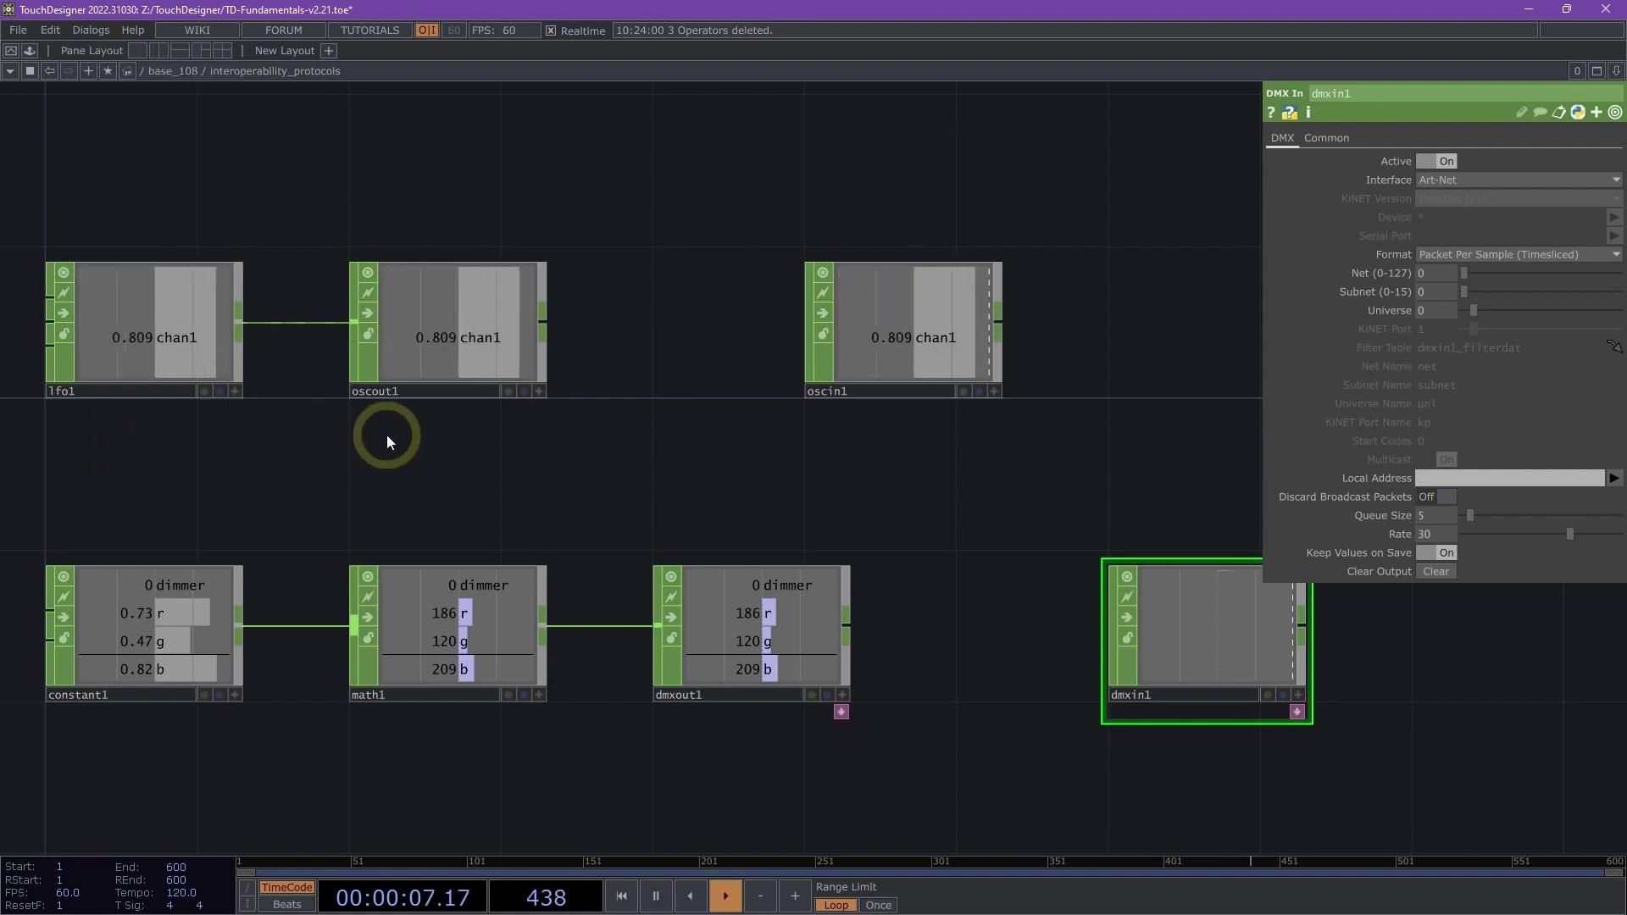